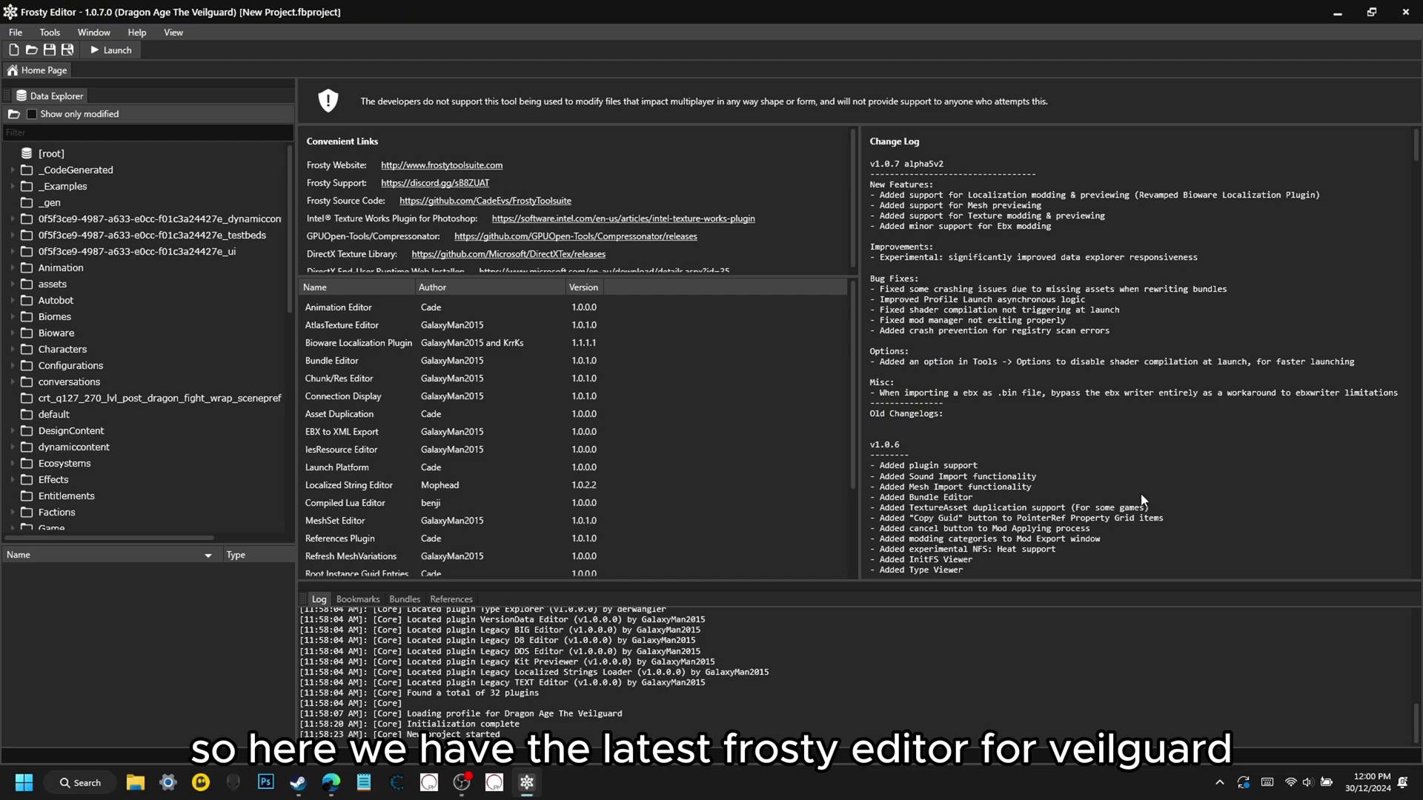
Filter the Data Explorer to 'description' and open the Levels/Root/RootLevel/RootLevel folder.
click(199, 132)
text(des)
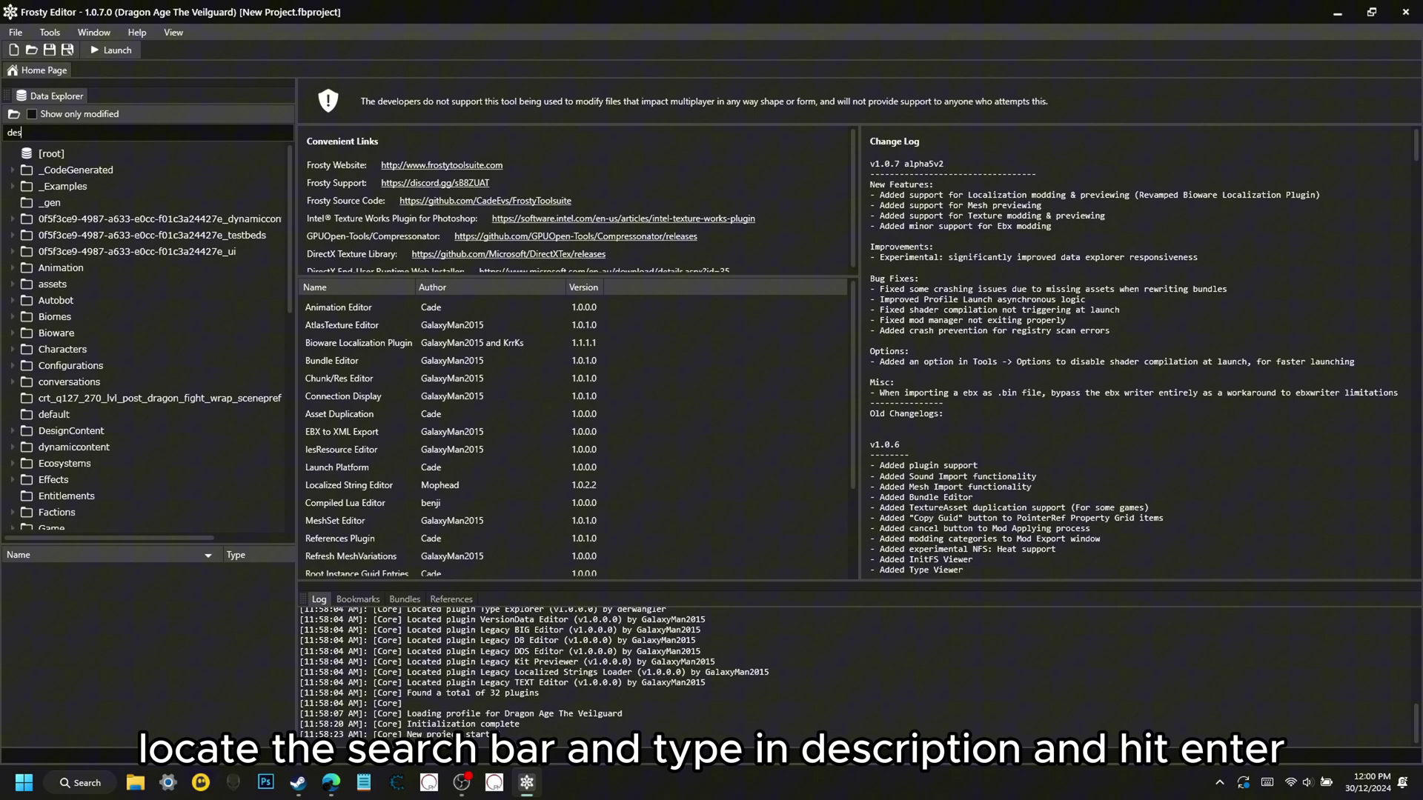
text(cription)
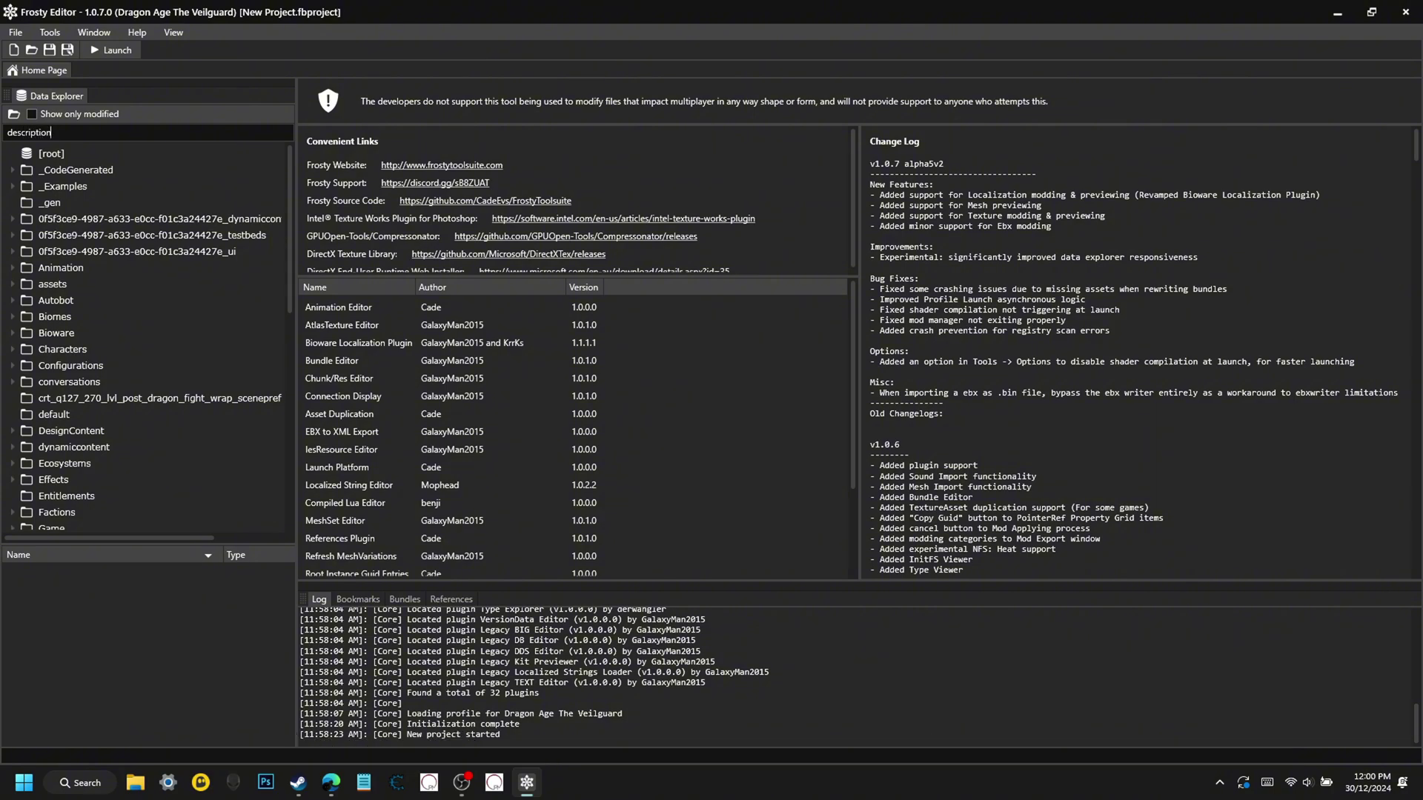
key(Return)
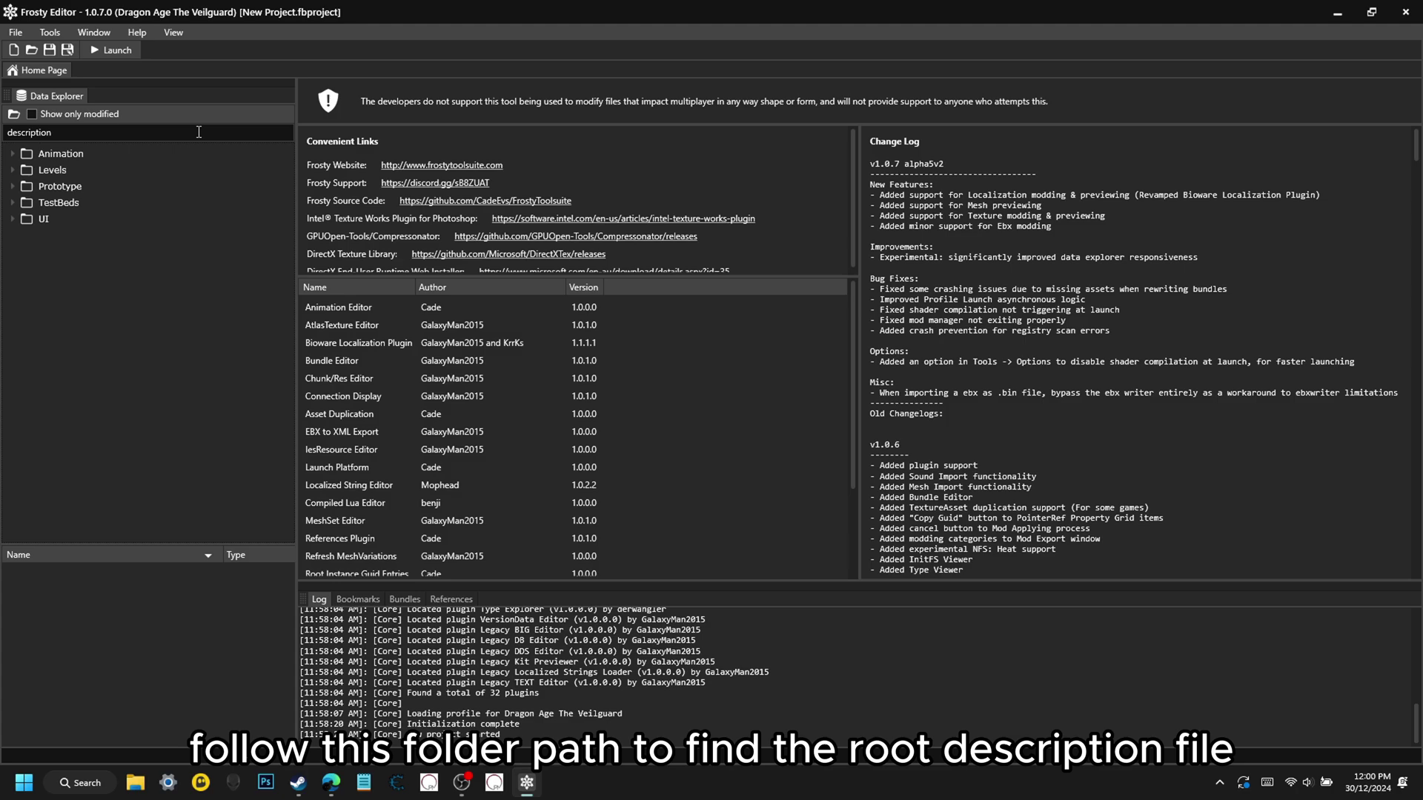
click(13, 170)
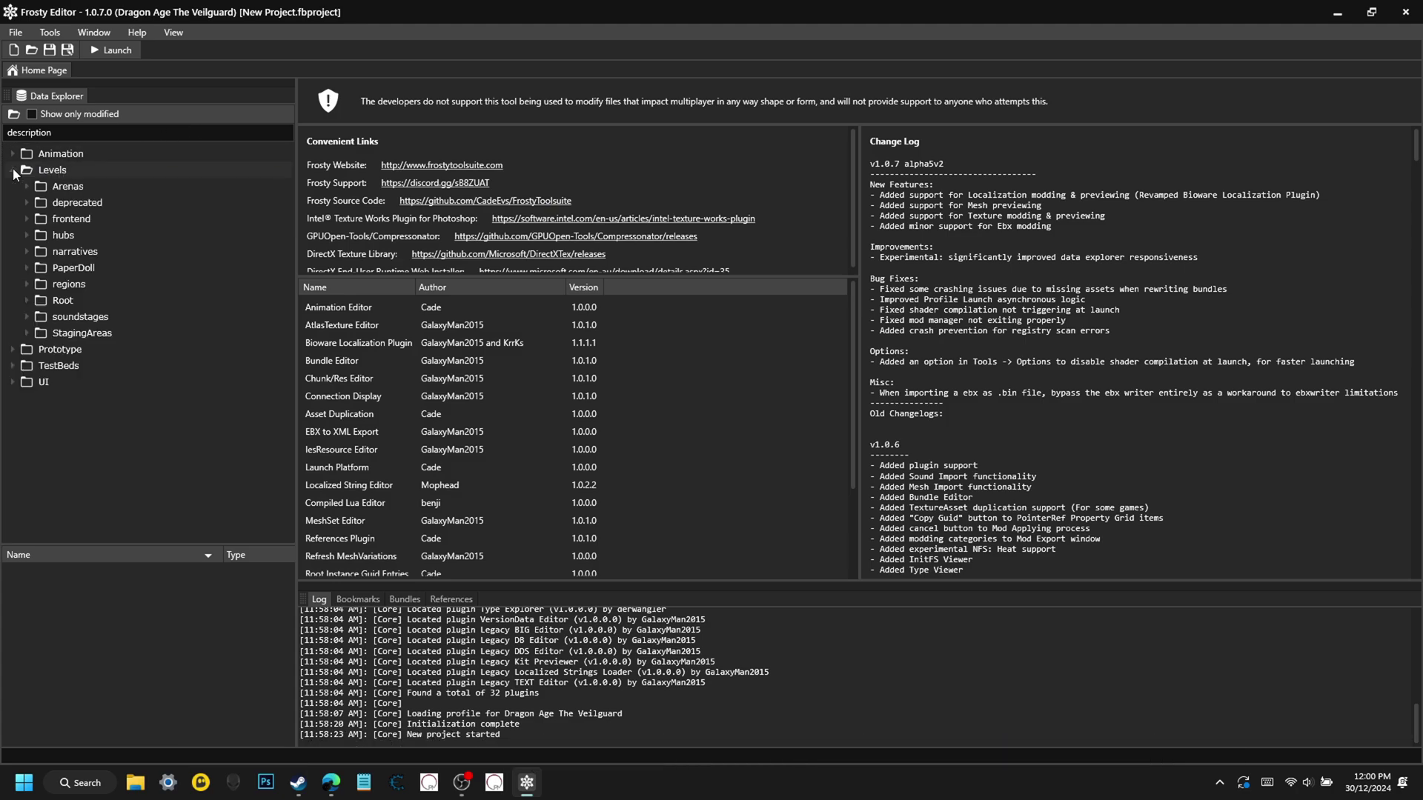
click(26, 300)
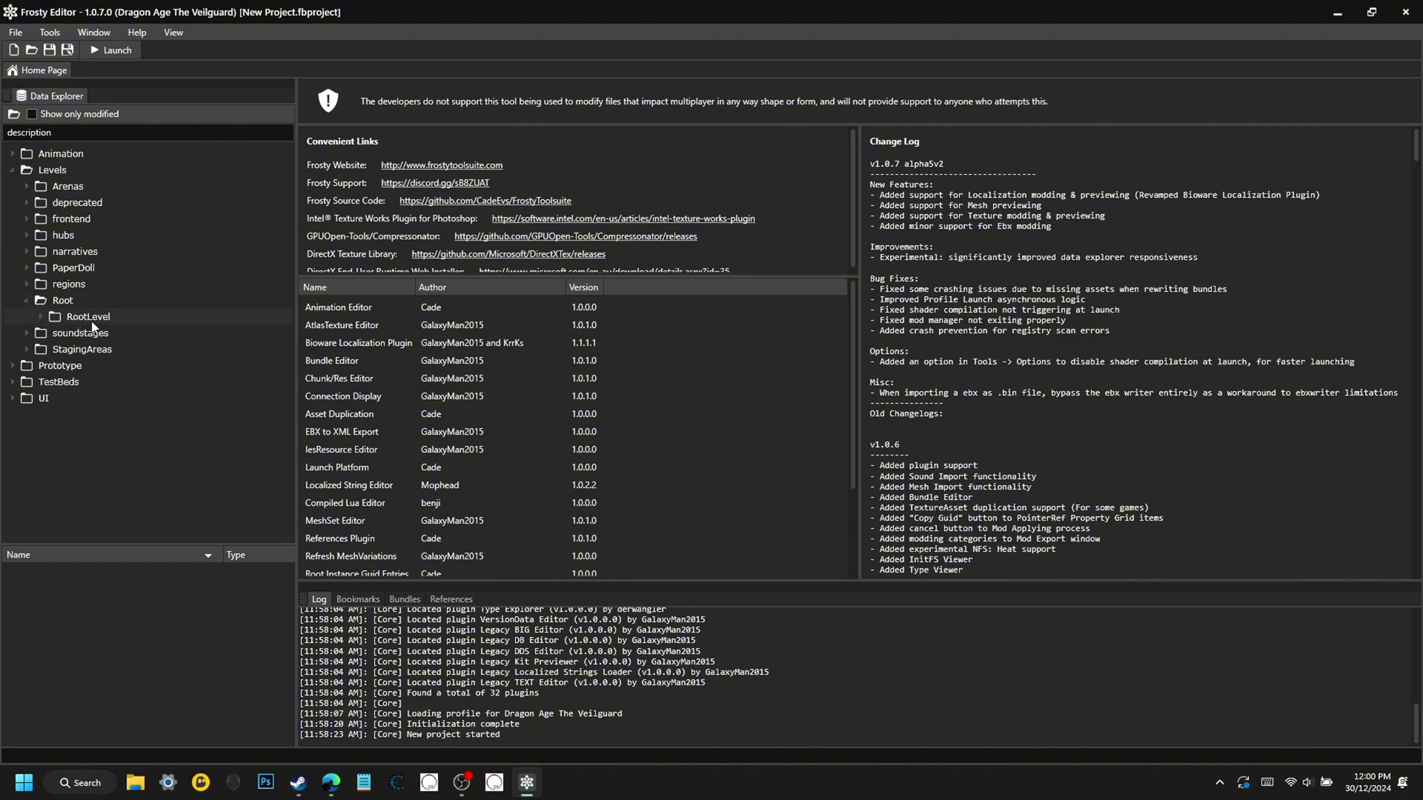
click(40, 317)
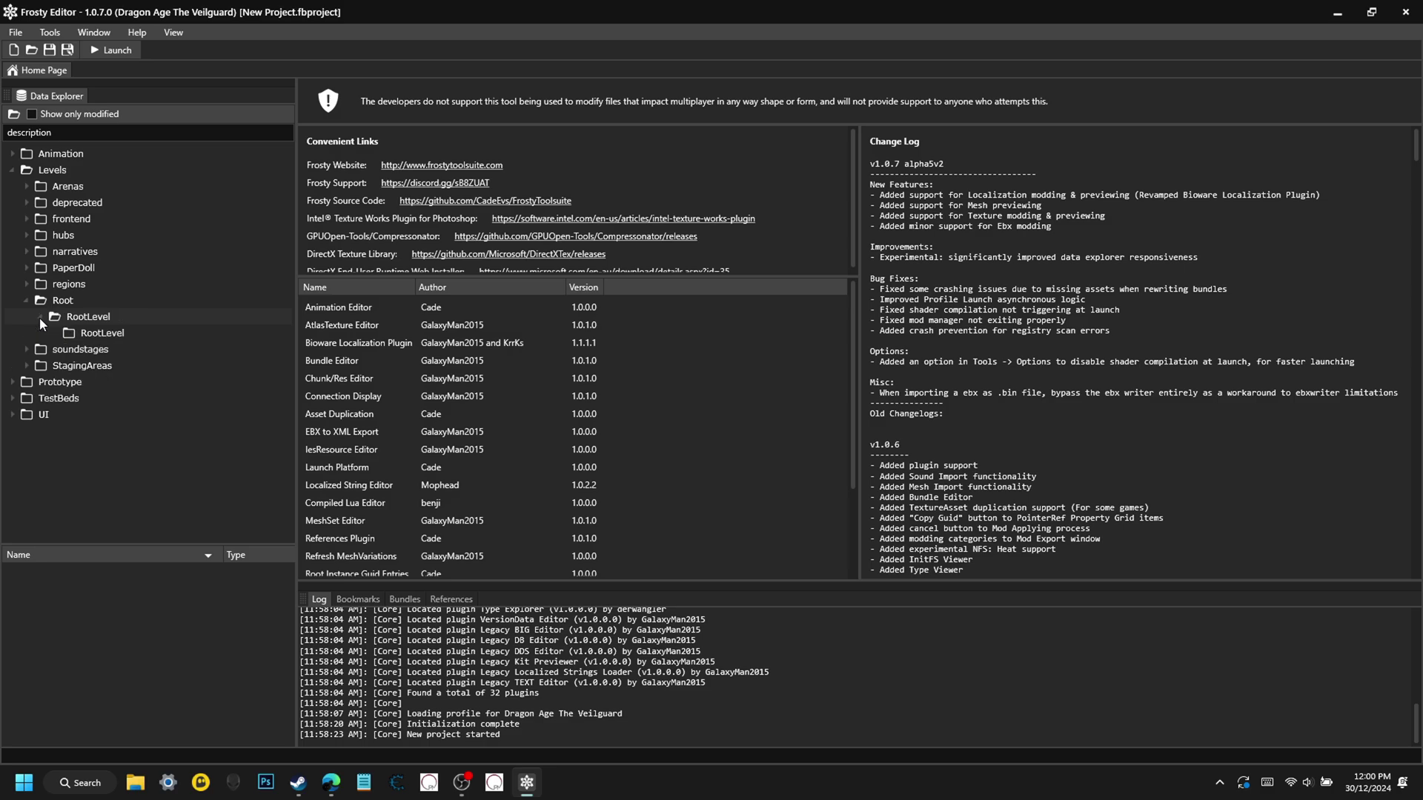
click(104, 333)
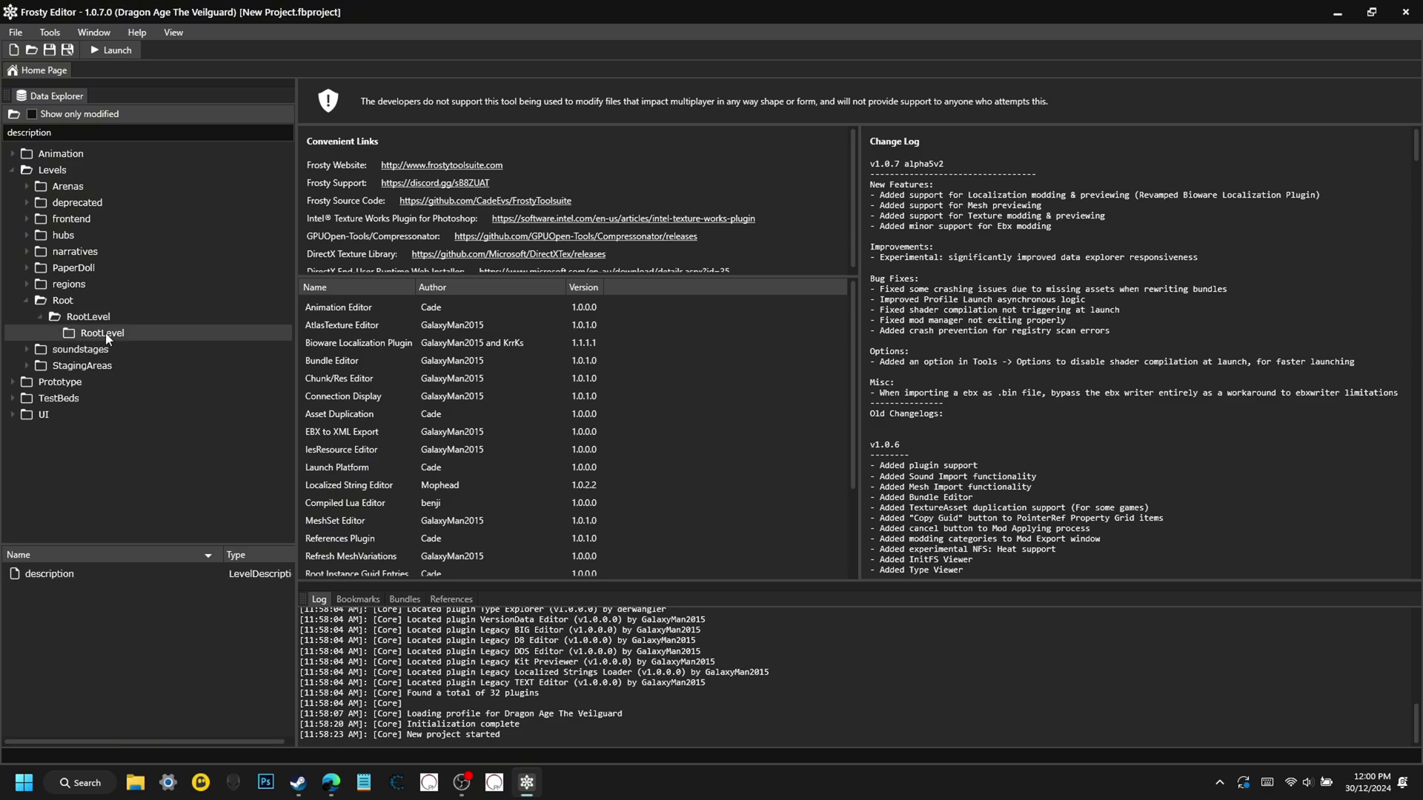
Open the RootLevel 'description' asset and expand its Bundles and SuperBundles lists.
double_click(67, 575)
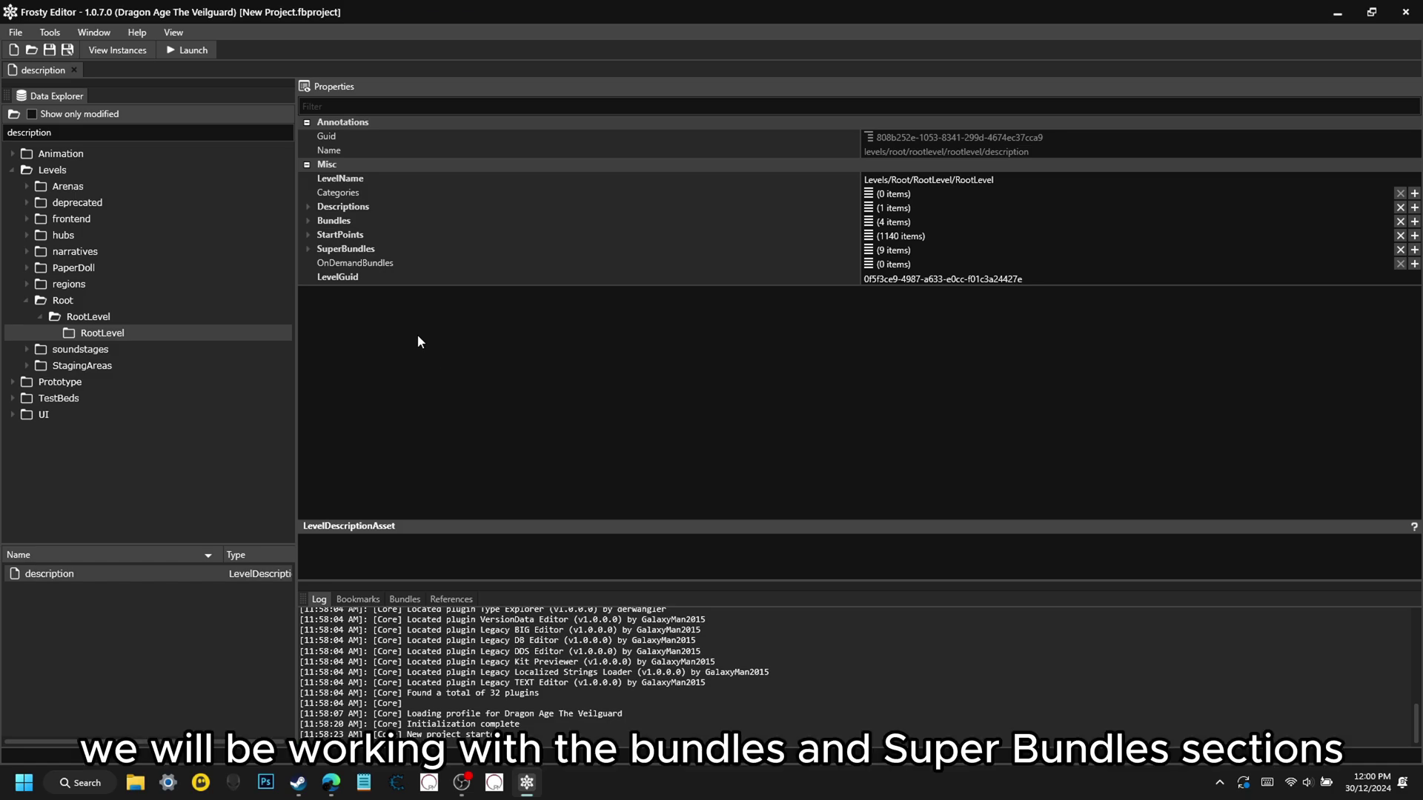
click(309, 221)
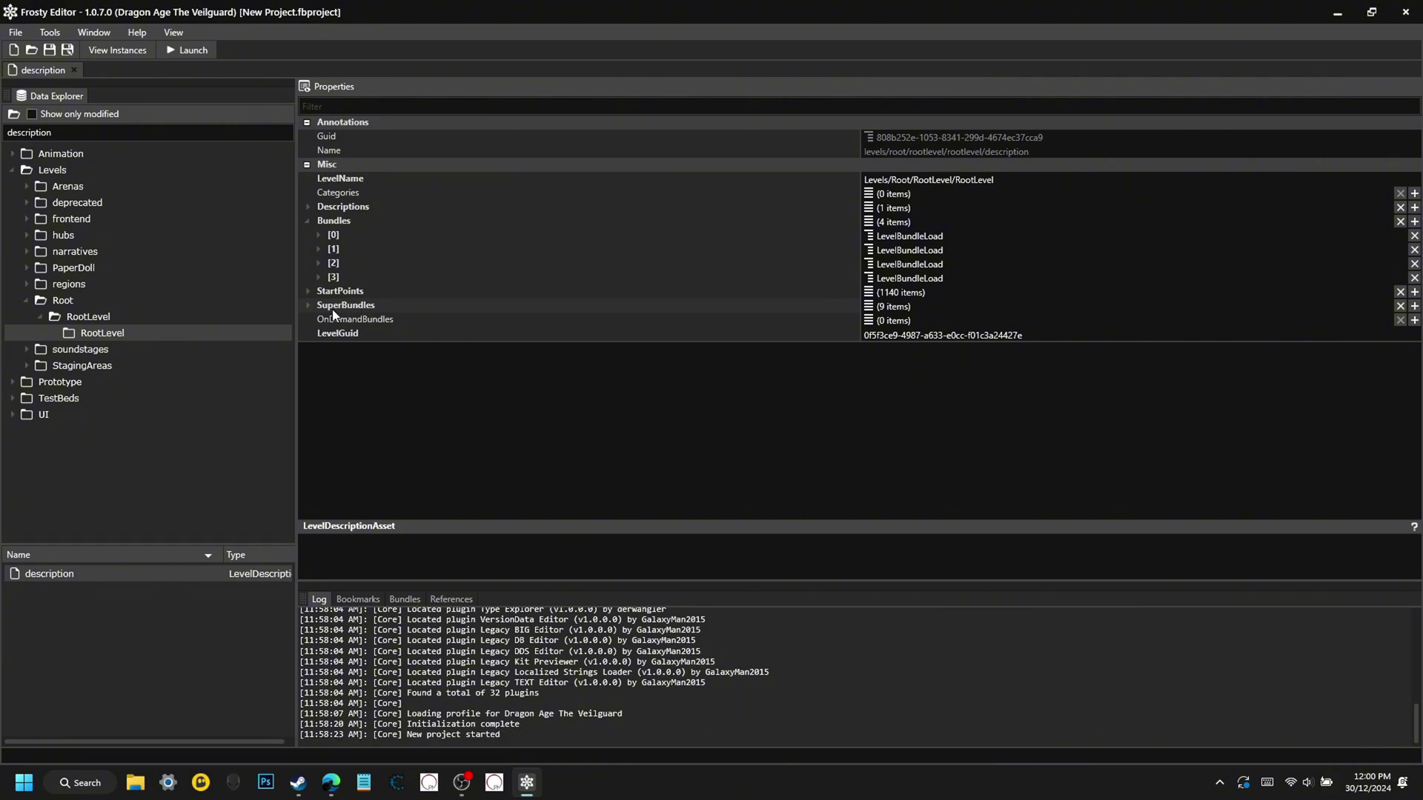
click(309, 305)
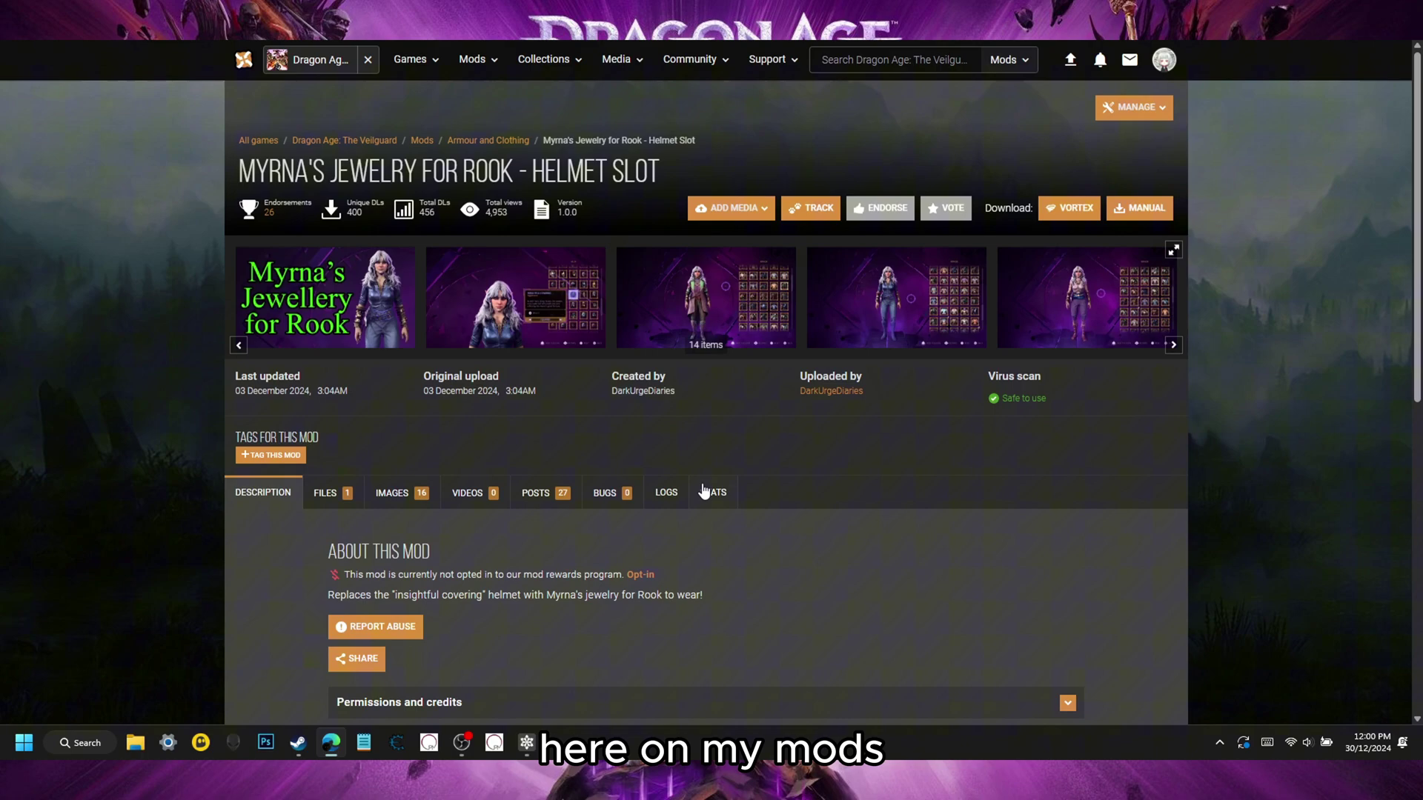
Copy 'livecine/npc/templates/generalpurpose/npc_gp_myrna_bundlegenbp_autobundlegen' from the jewelry mod's pinned post.
scroll(767, 554, down, 1)
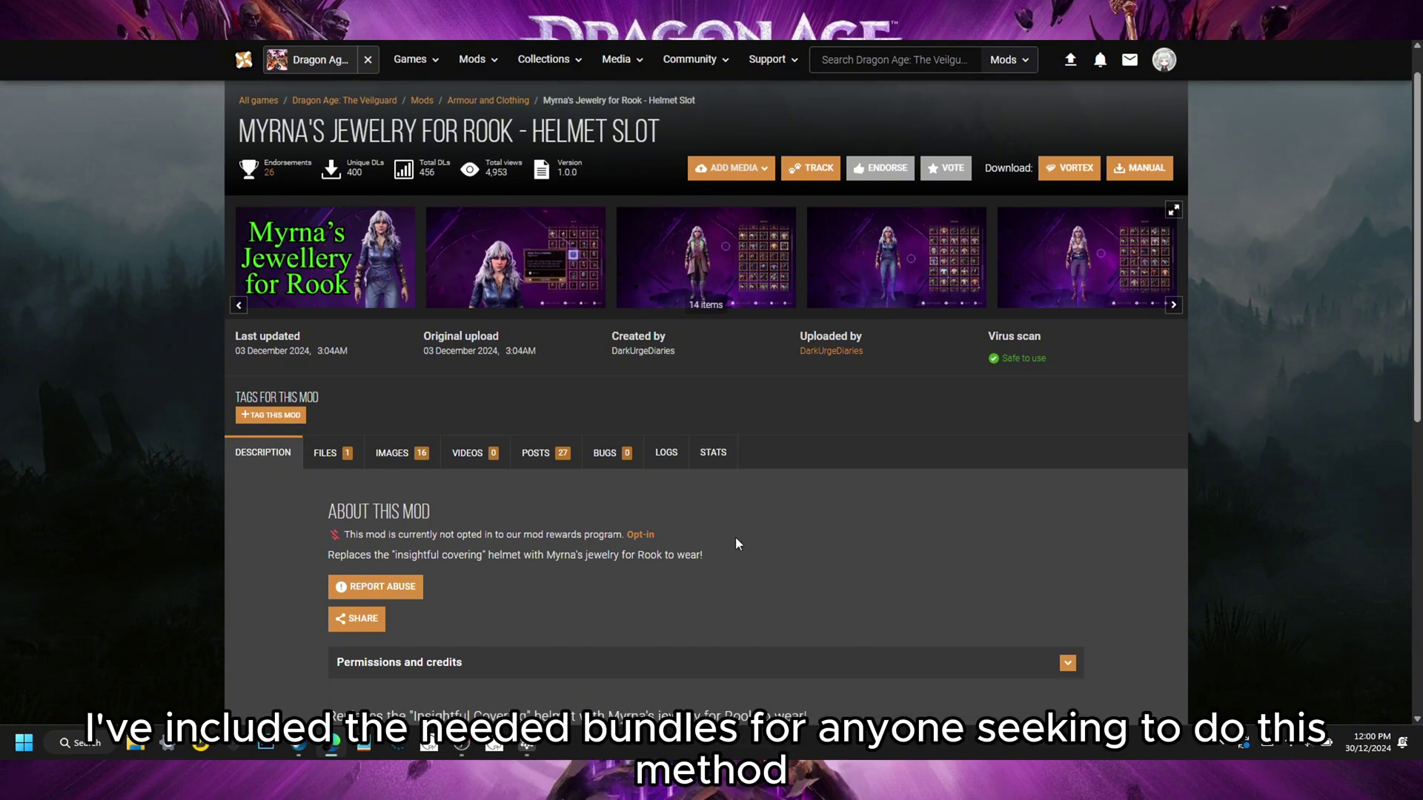
click(560, 401)
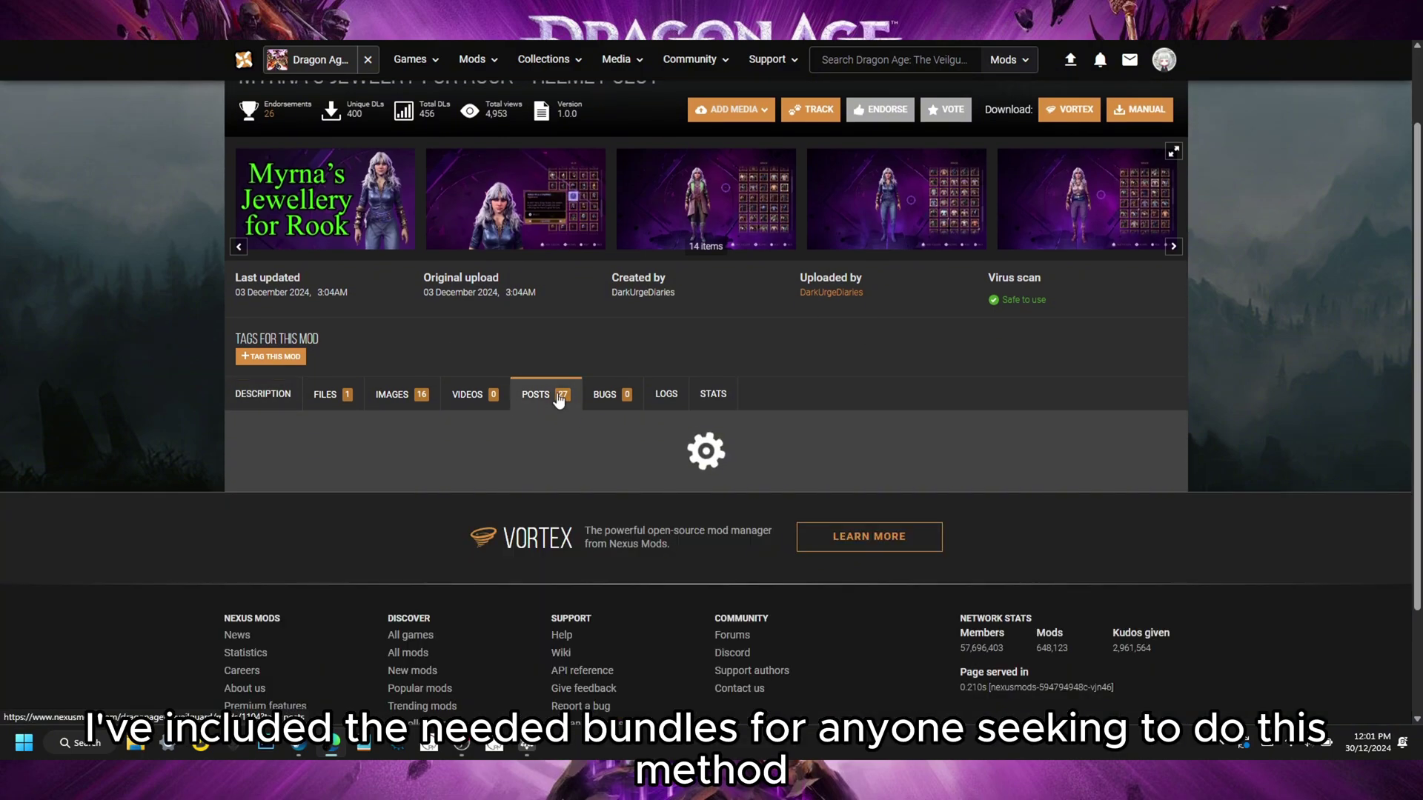
scroll(558, 393, down, 5)
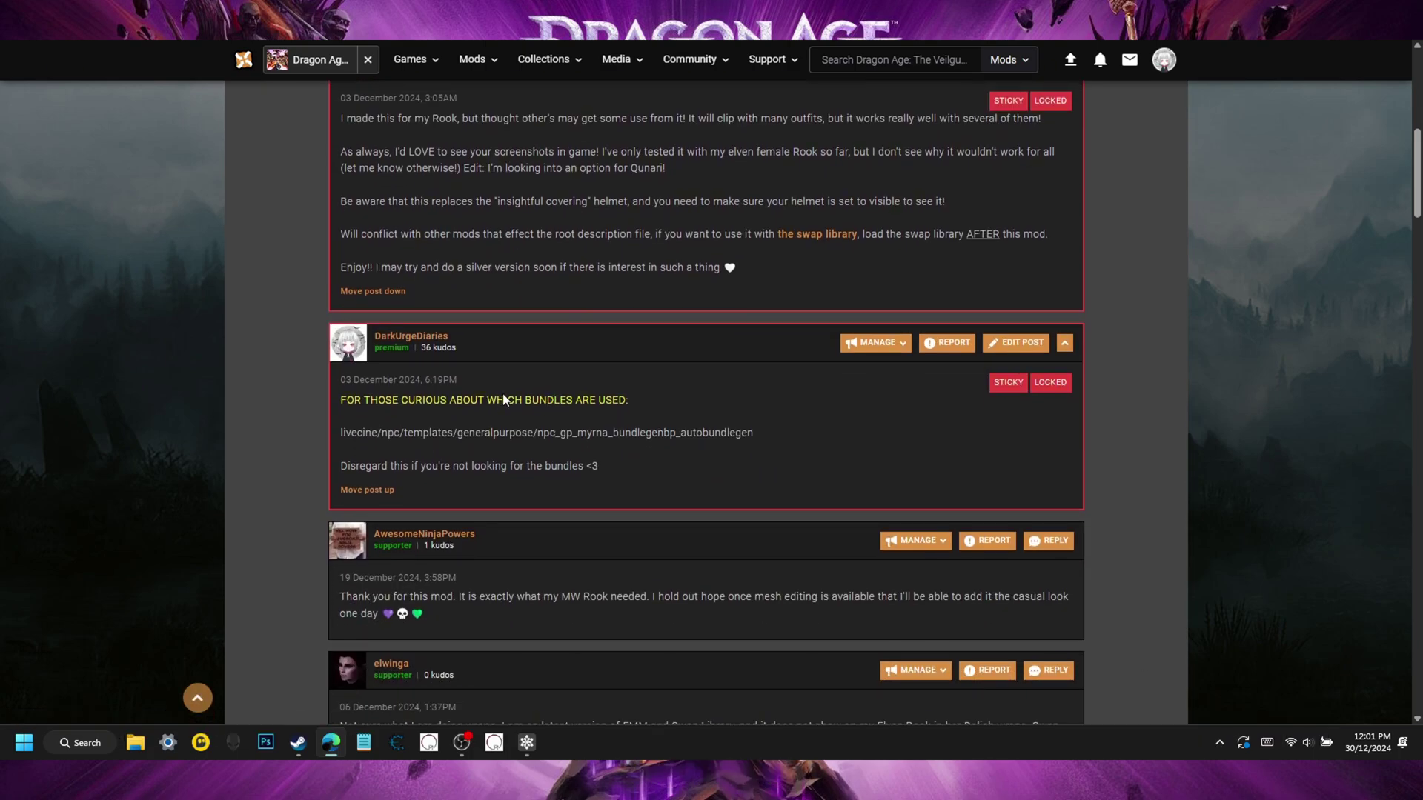
drag(753, 433, 355, 436)
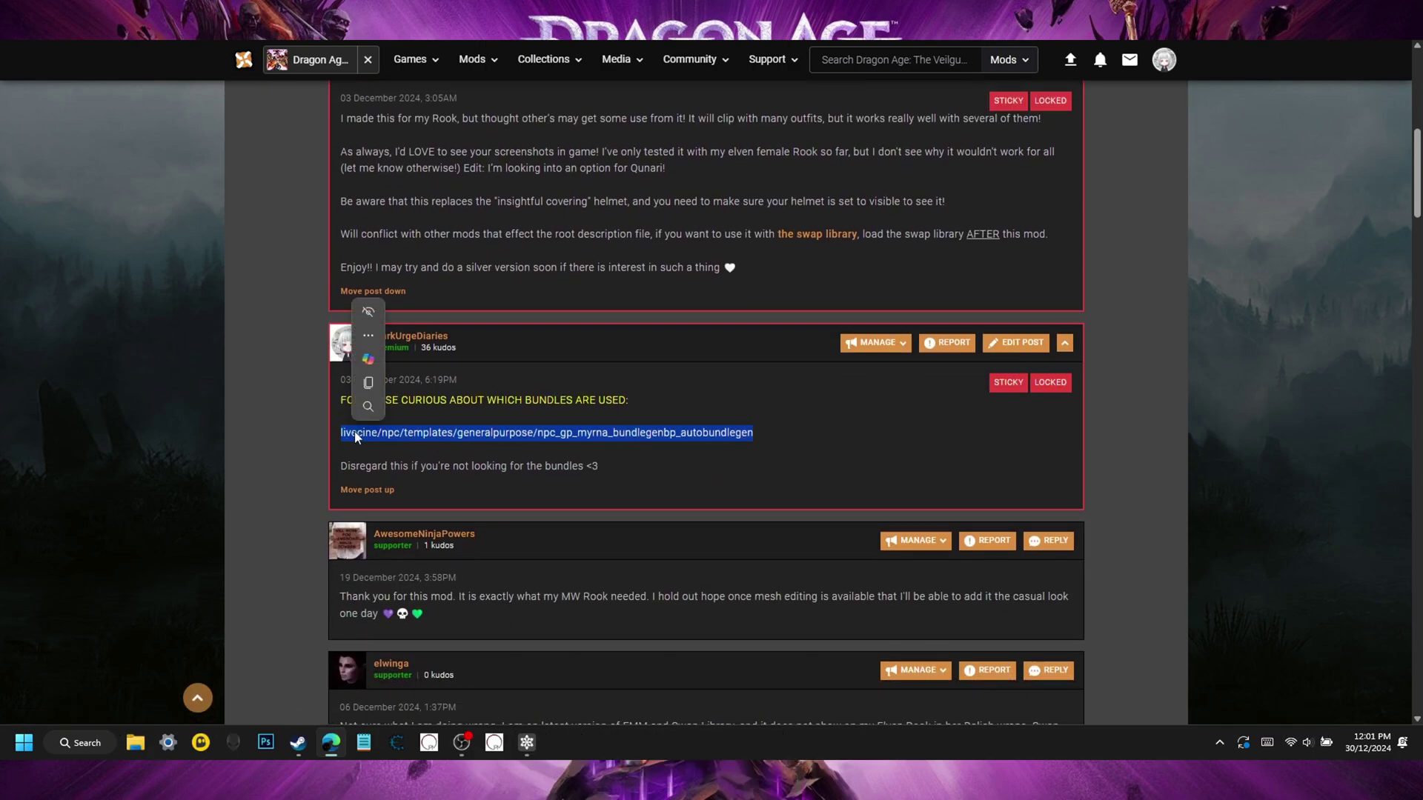
right_click(359, 432)
click(392, 443)
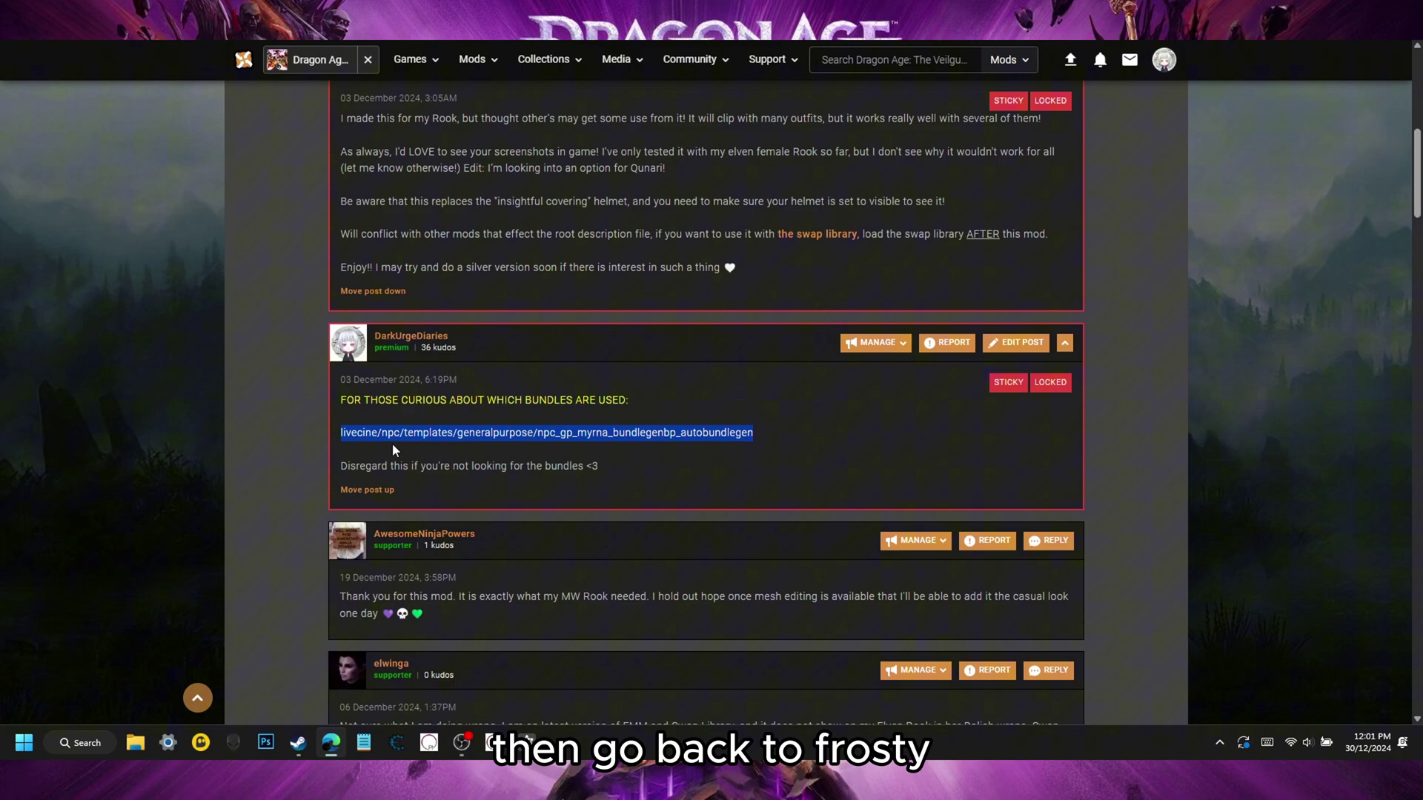
Insert Bundles entry [4] after [3] and paste the Myrna bundle path into its Name.
click(532, 741)
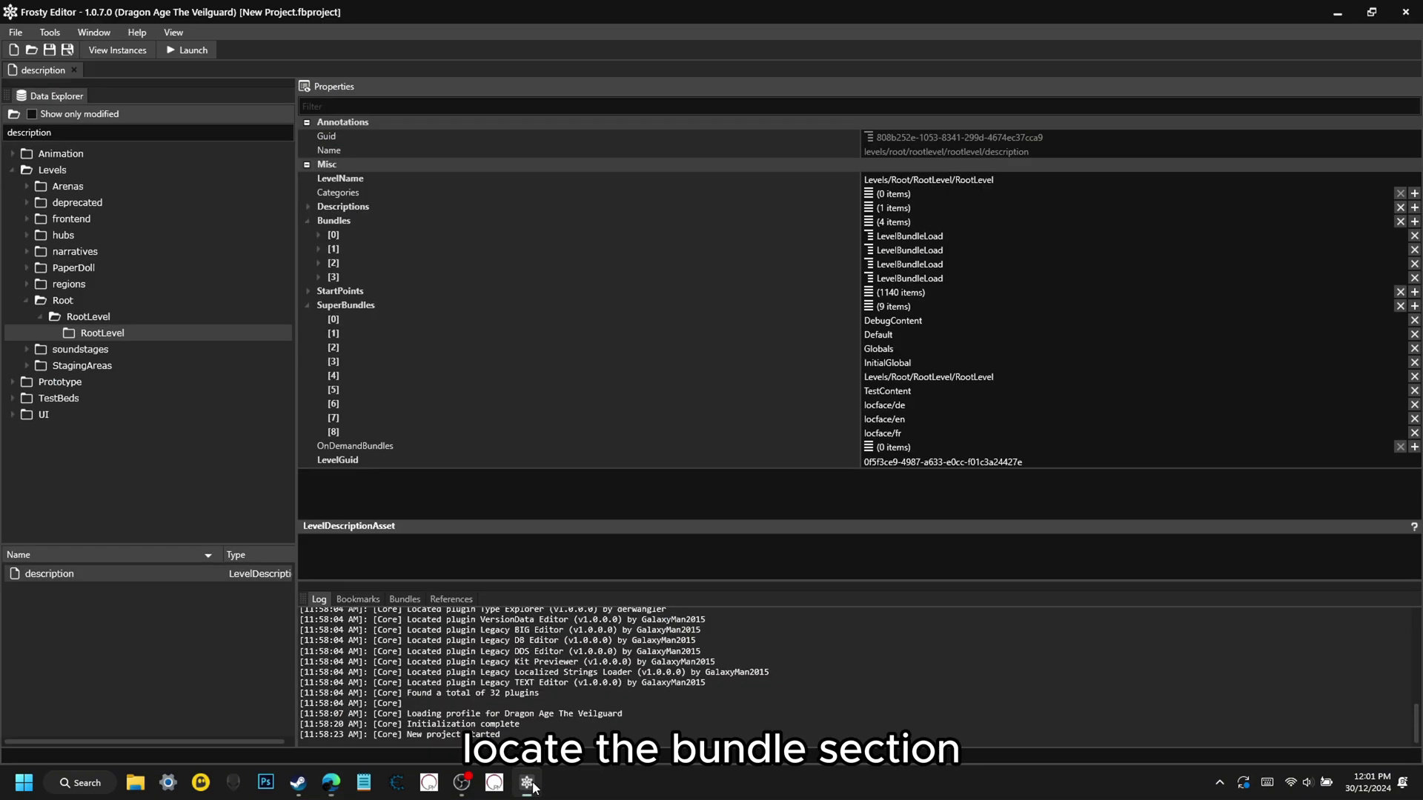
right_click(361, 274)
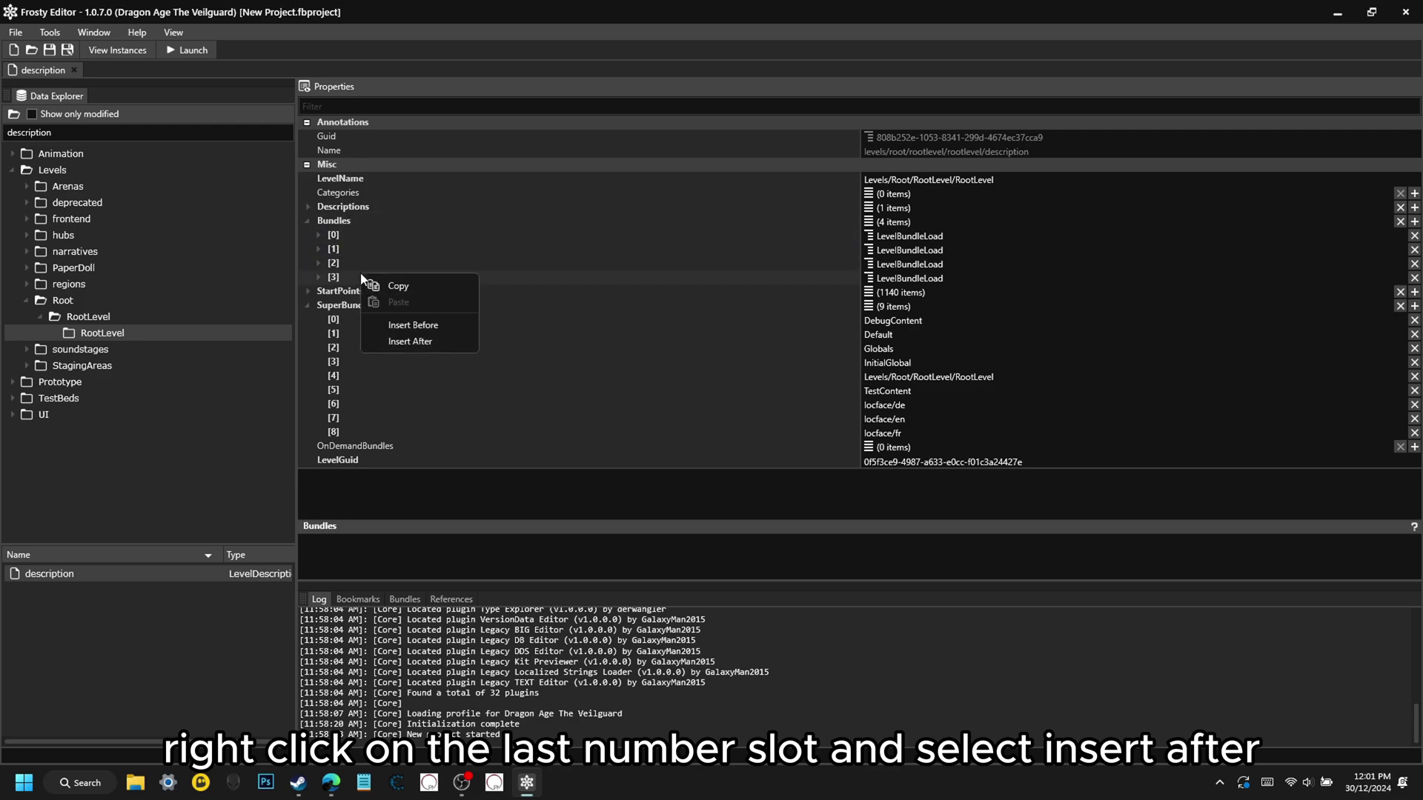
click(433, 341)
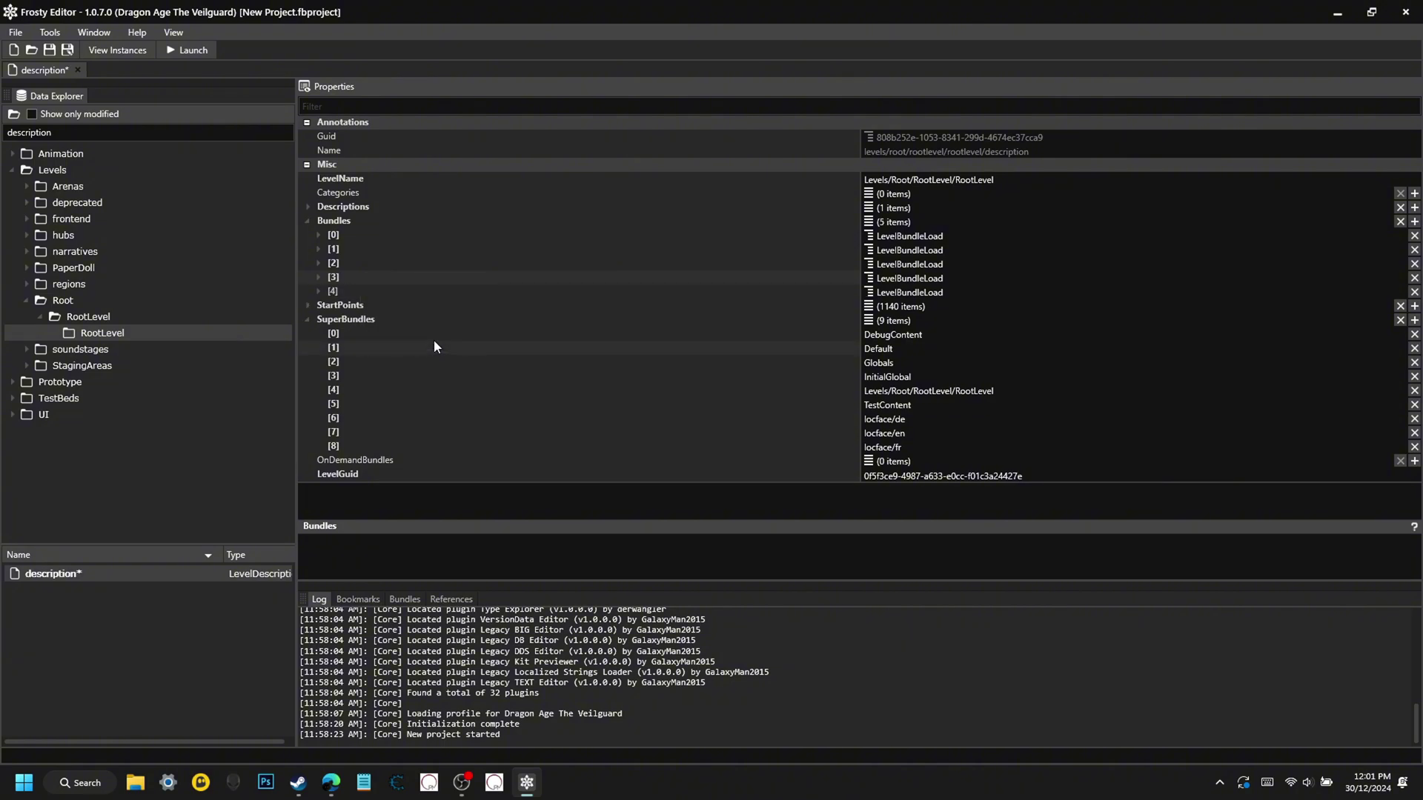
click(320, 291)
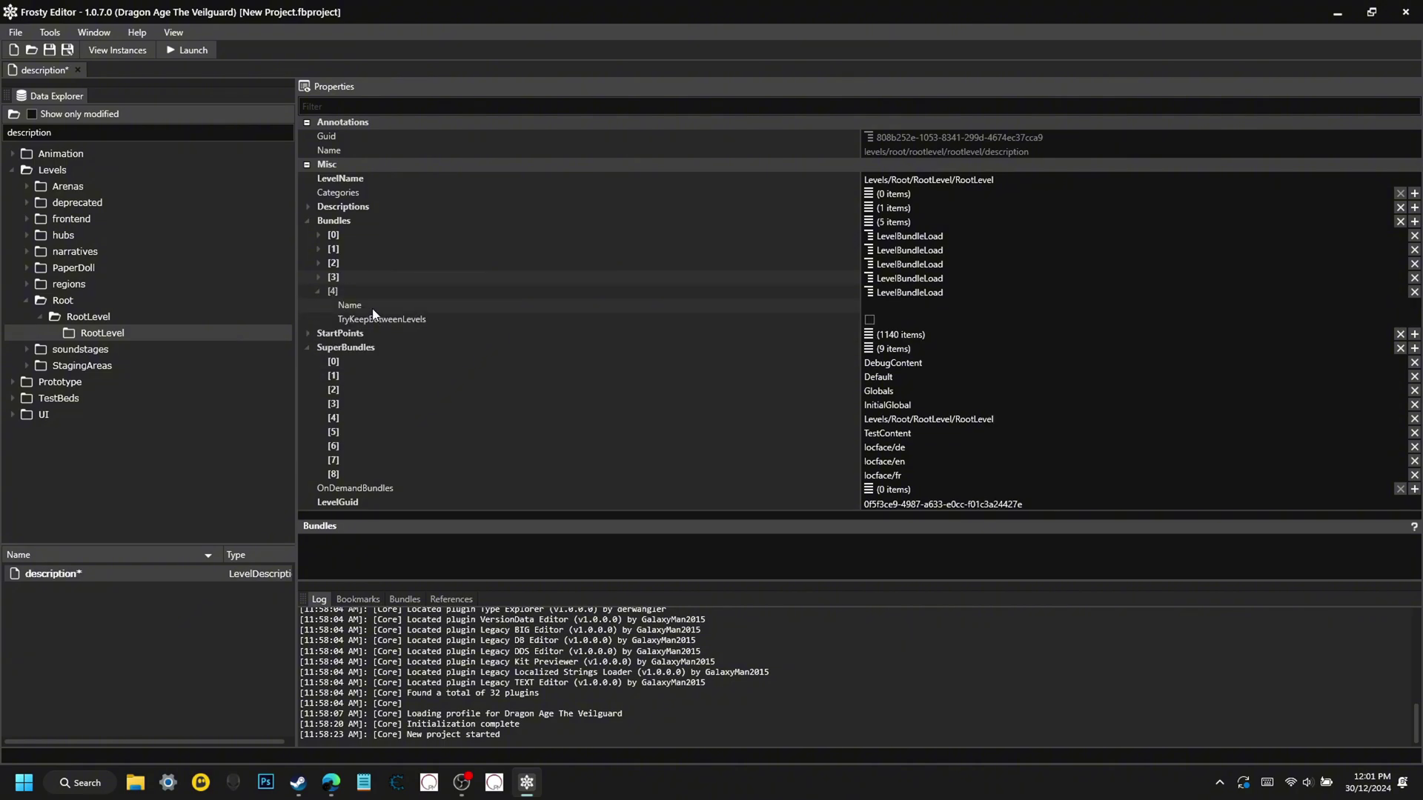
click(876, 306)
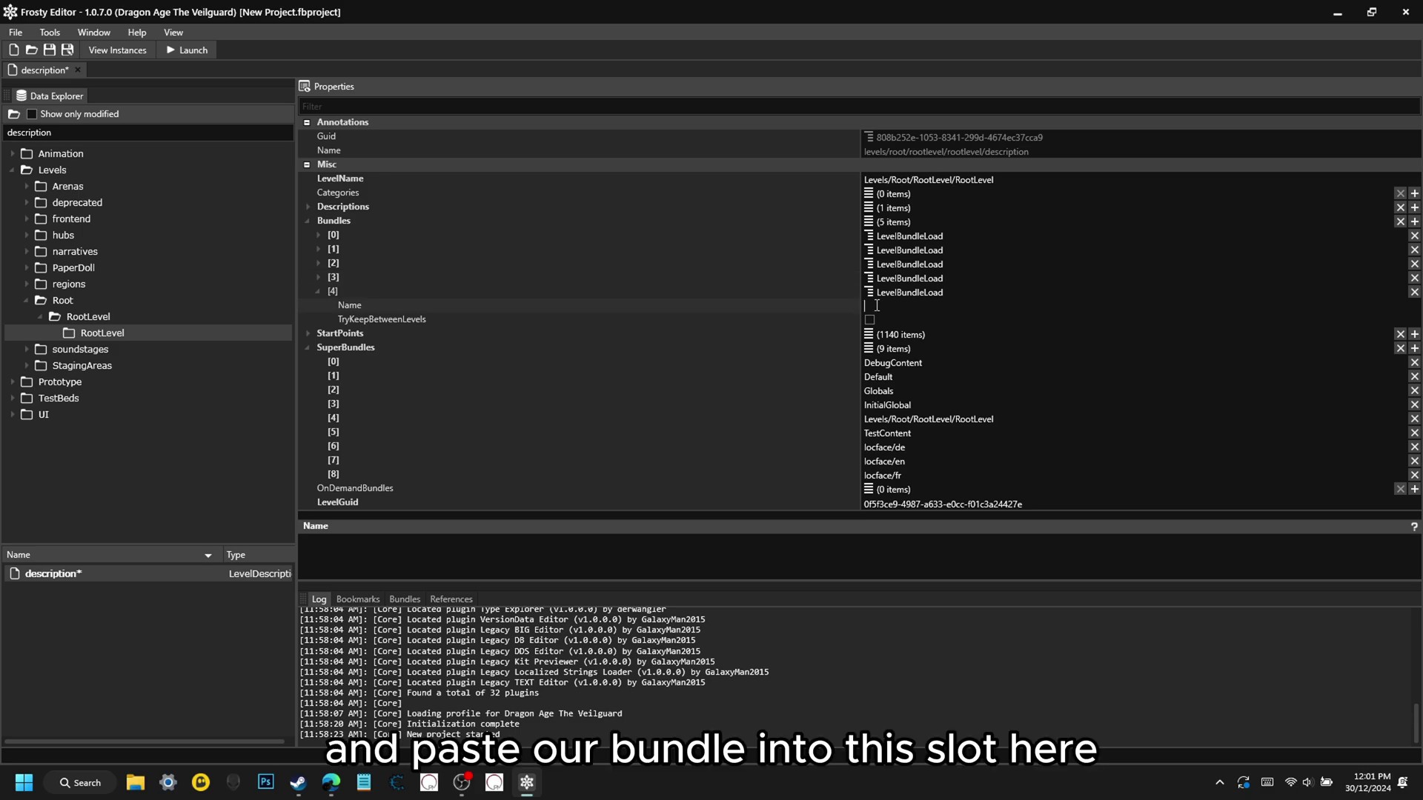
right_click(876, 305)
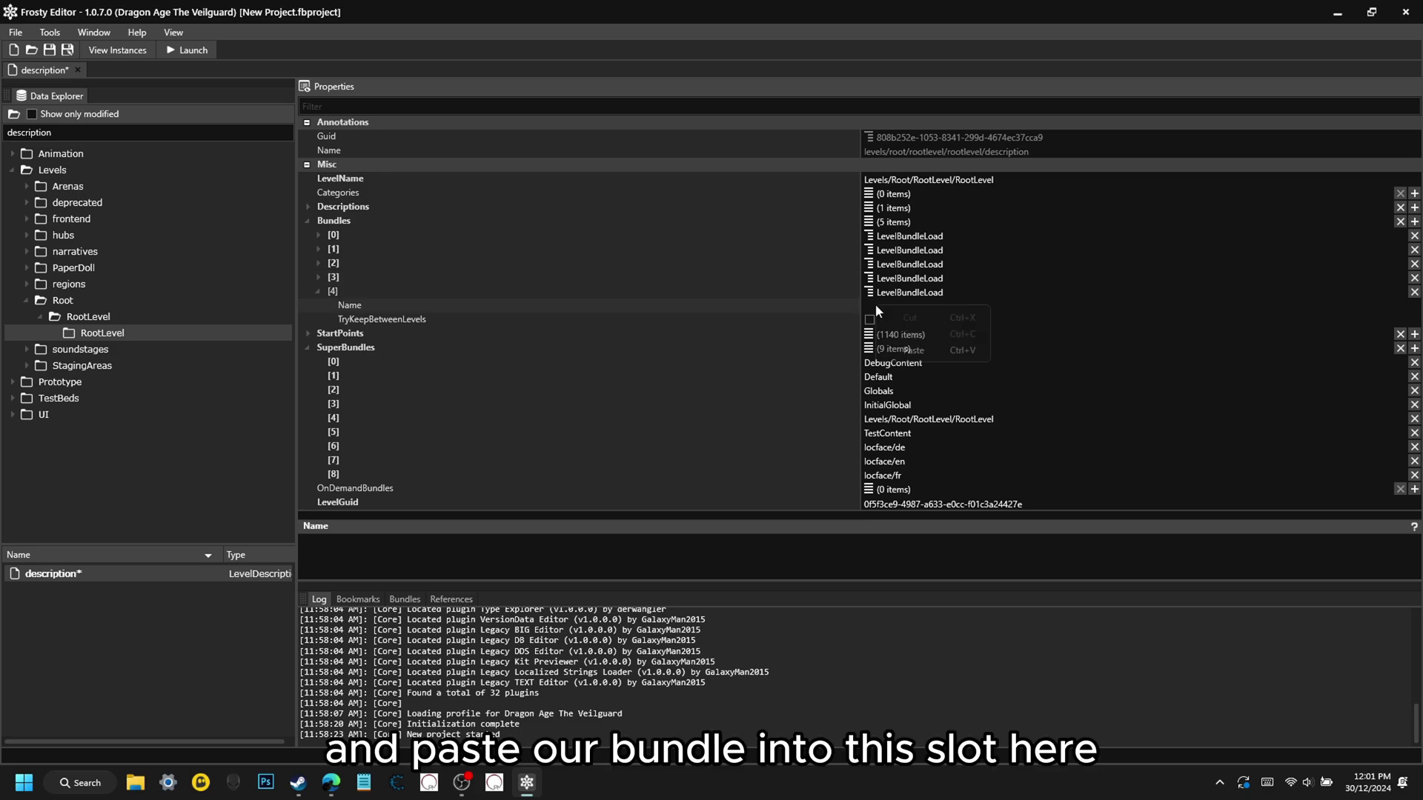
click(913, 349)
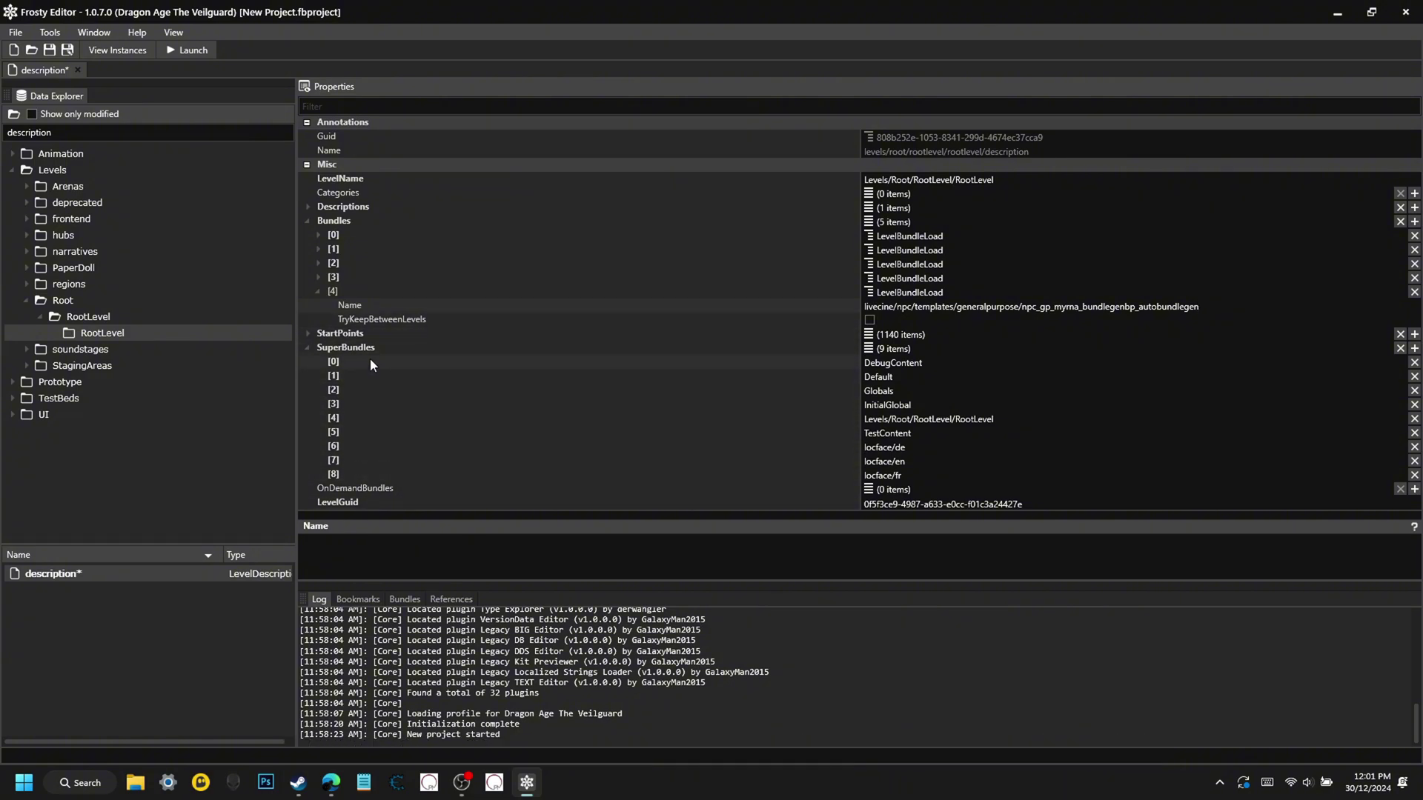
Insert SuperBundles entry [9] after [8] holding the Myrna bundle path.
click(375, 480)
right_click(375, 481)
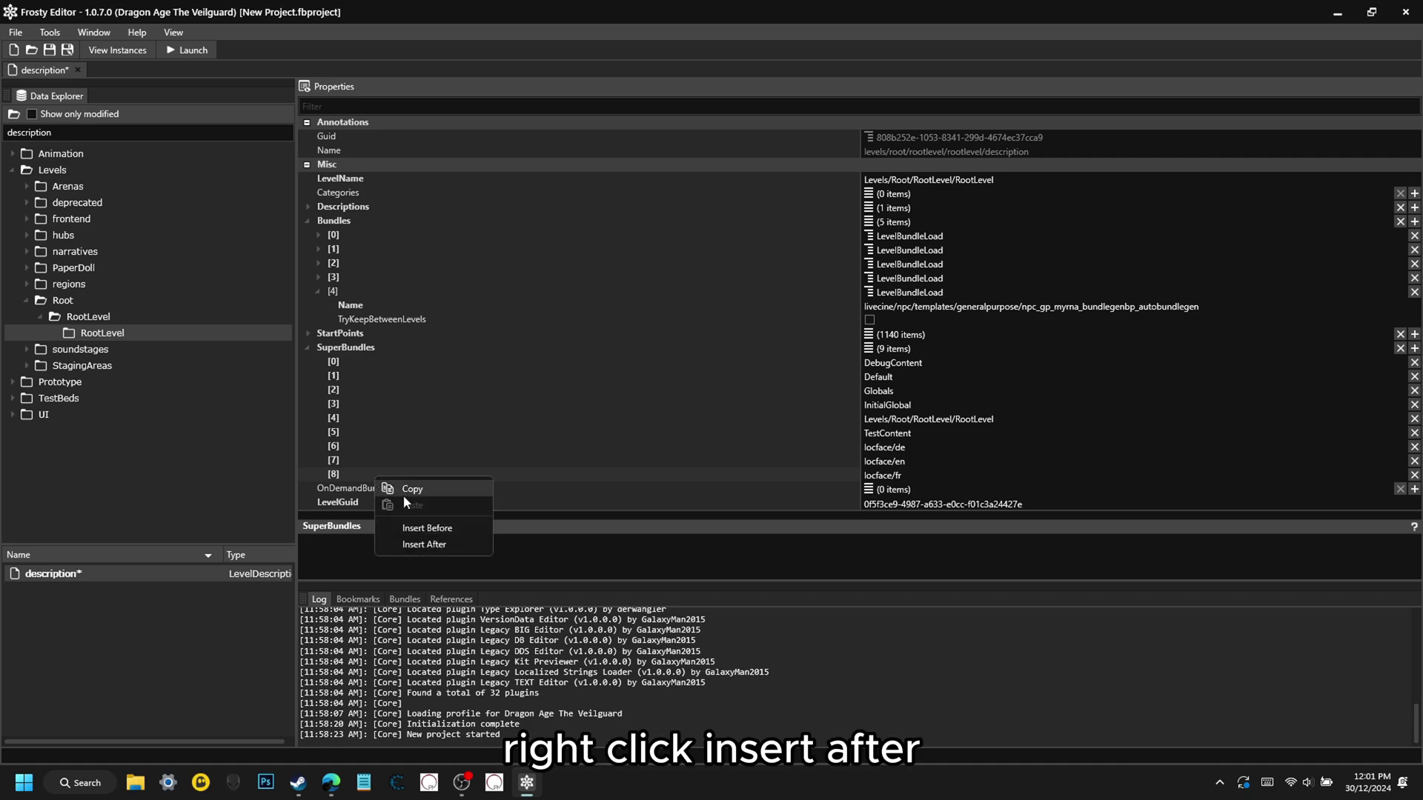
click(437, 545)
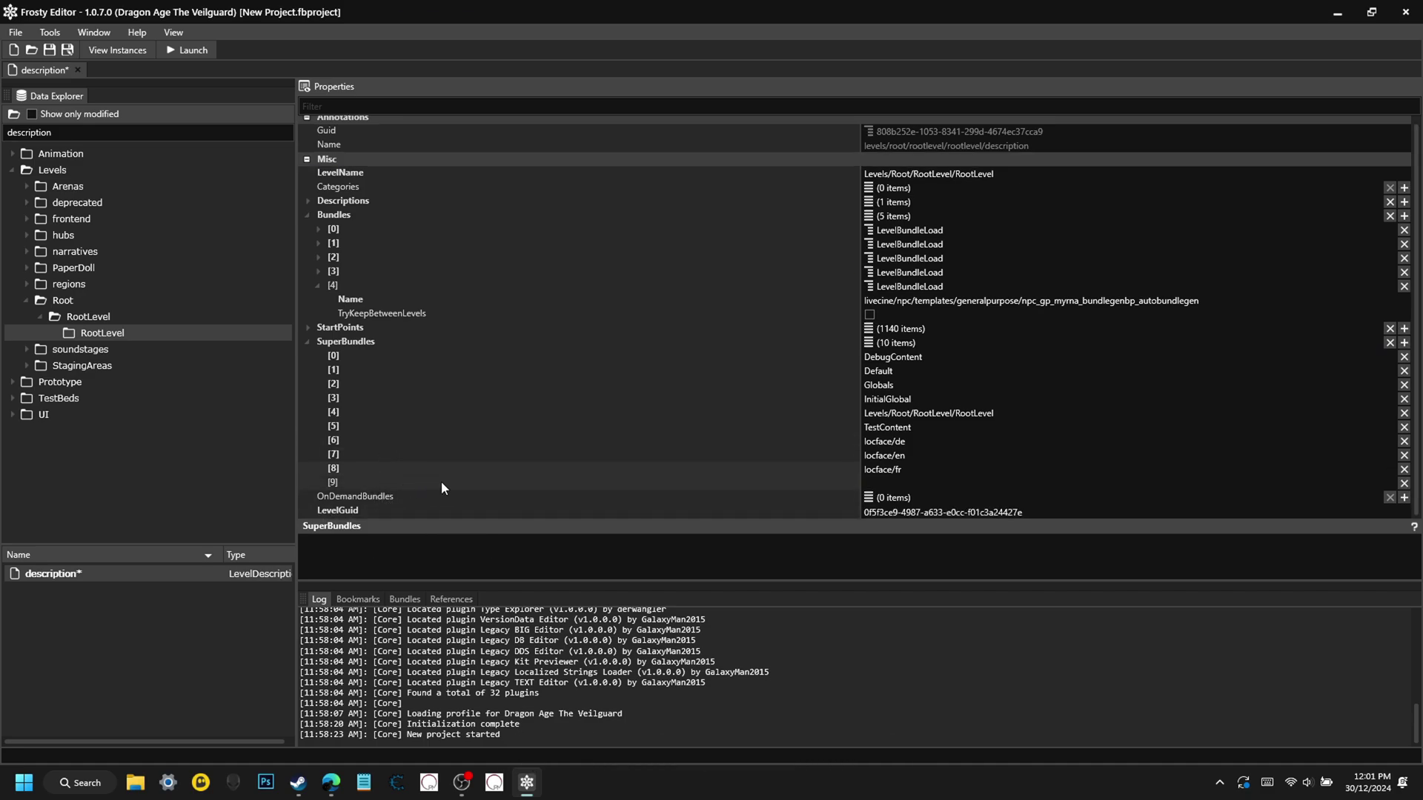
click(877, 482)
right_click(878, 482)
click(919, 526)
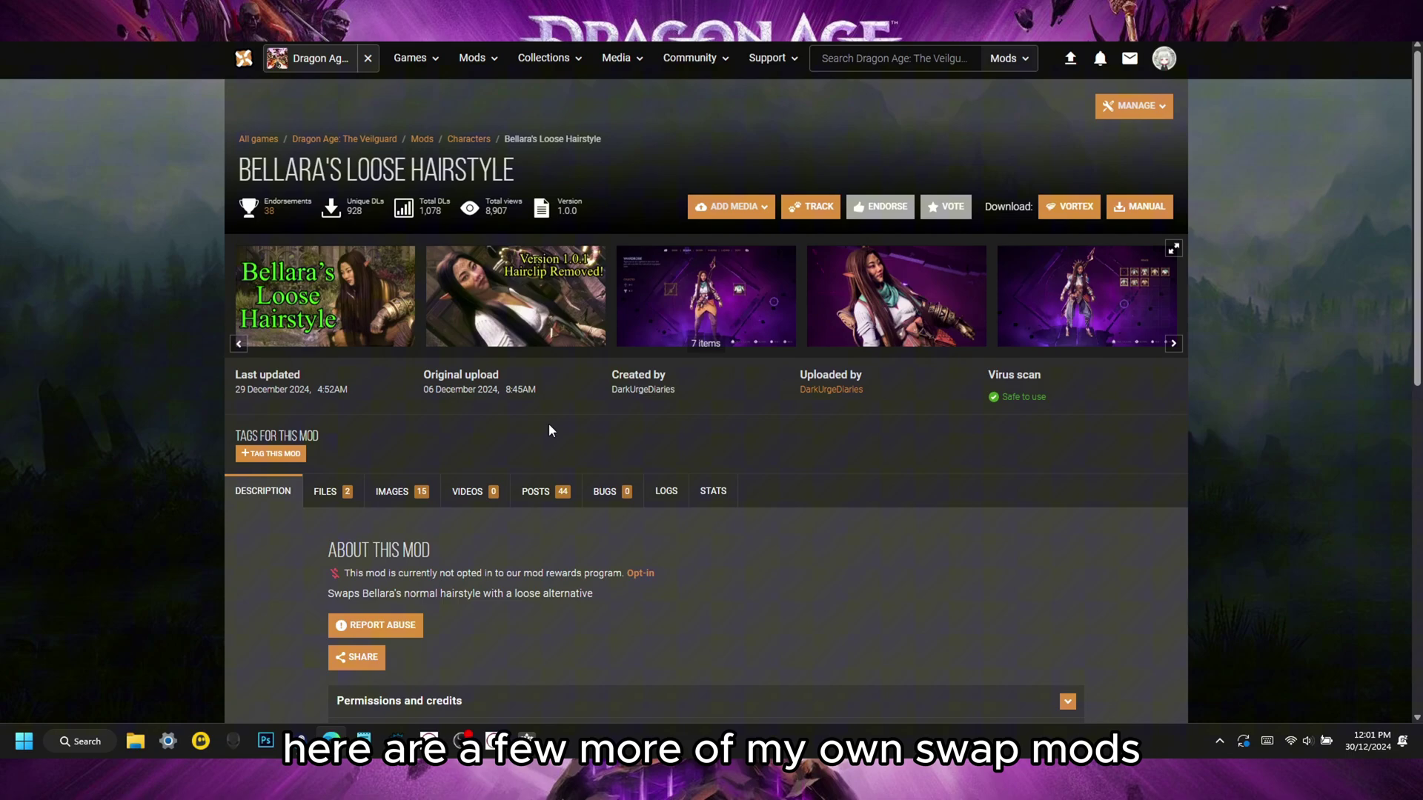
Copy the longstraight_01 strandbindasset bundle path from the hairstyle mod's posts.
click(557, 501)
scroll(557, 501, down, 4)
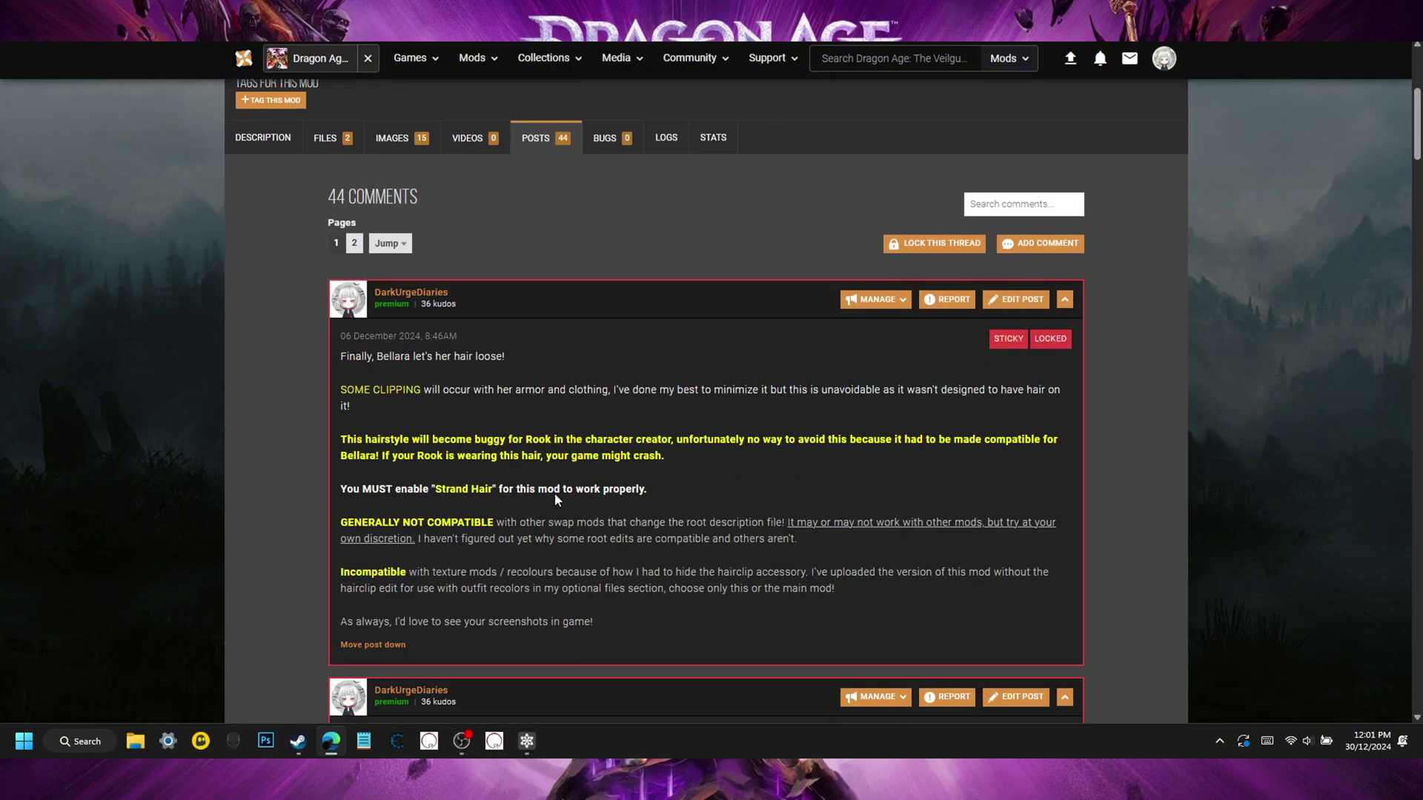
scroll(558, 500, down, 5)
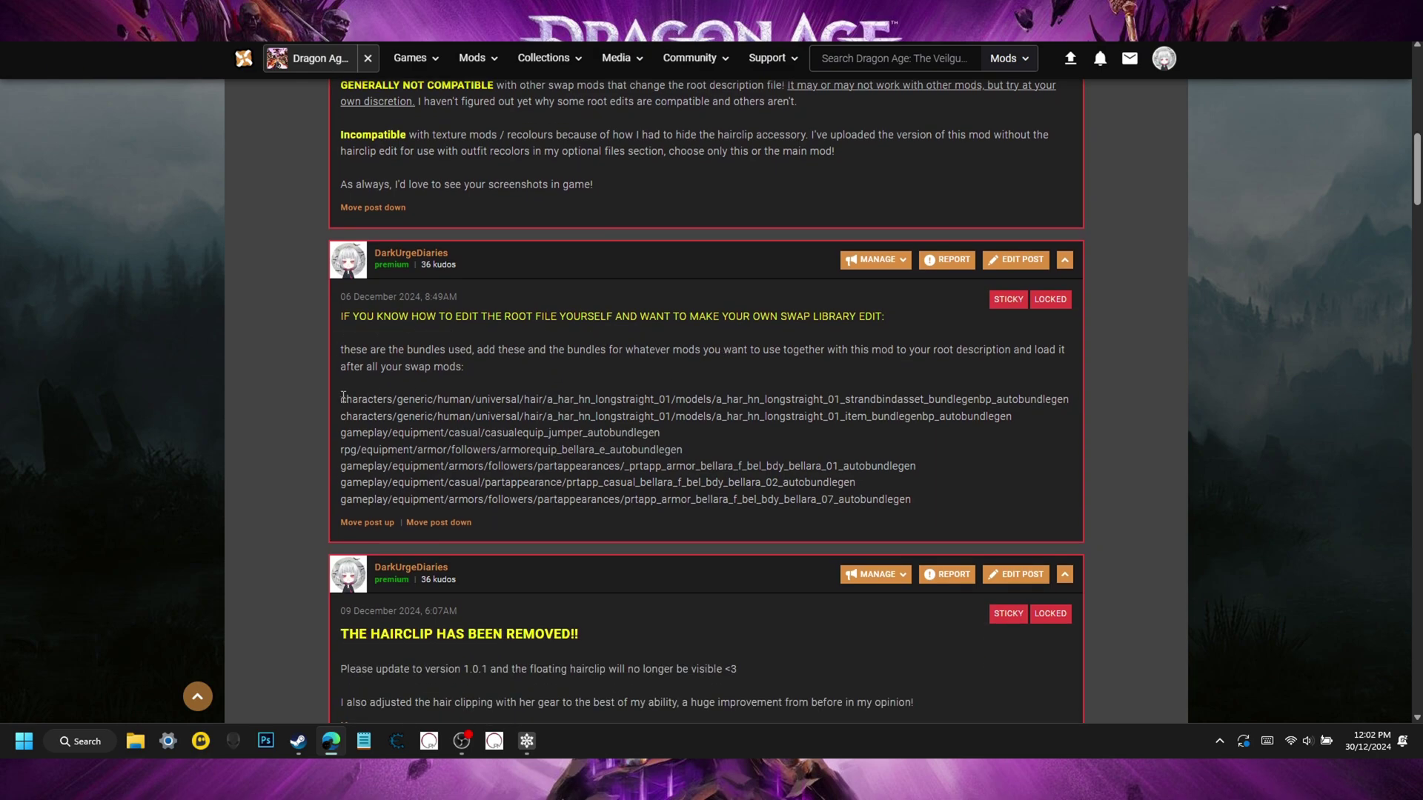
drag(343, 399, 1059, 402)
key(ctrl+c)
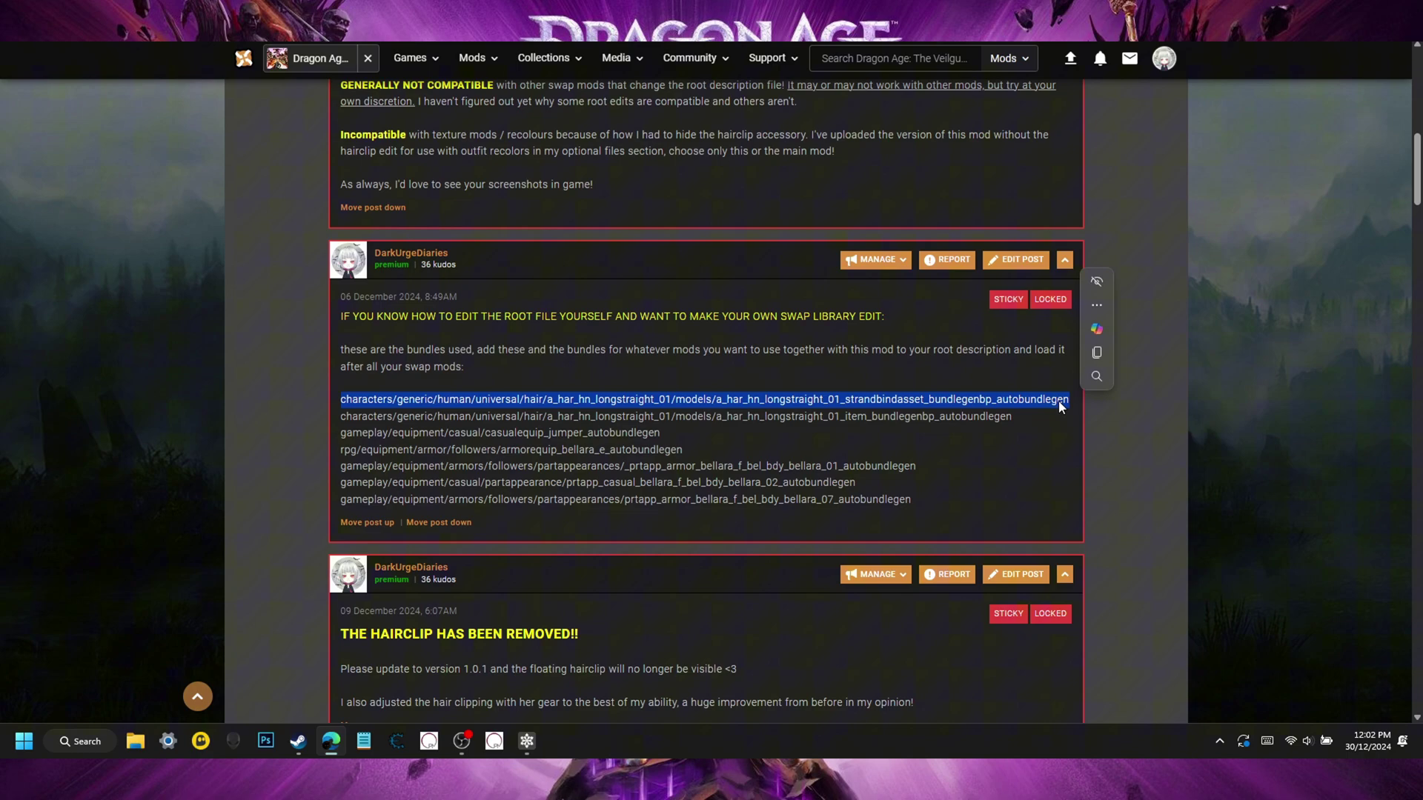
right_click(1059, 402)
click(1090, 414)
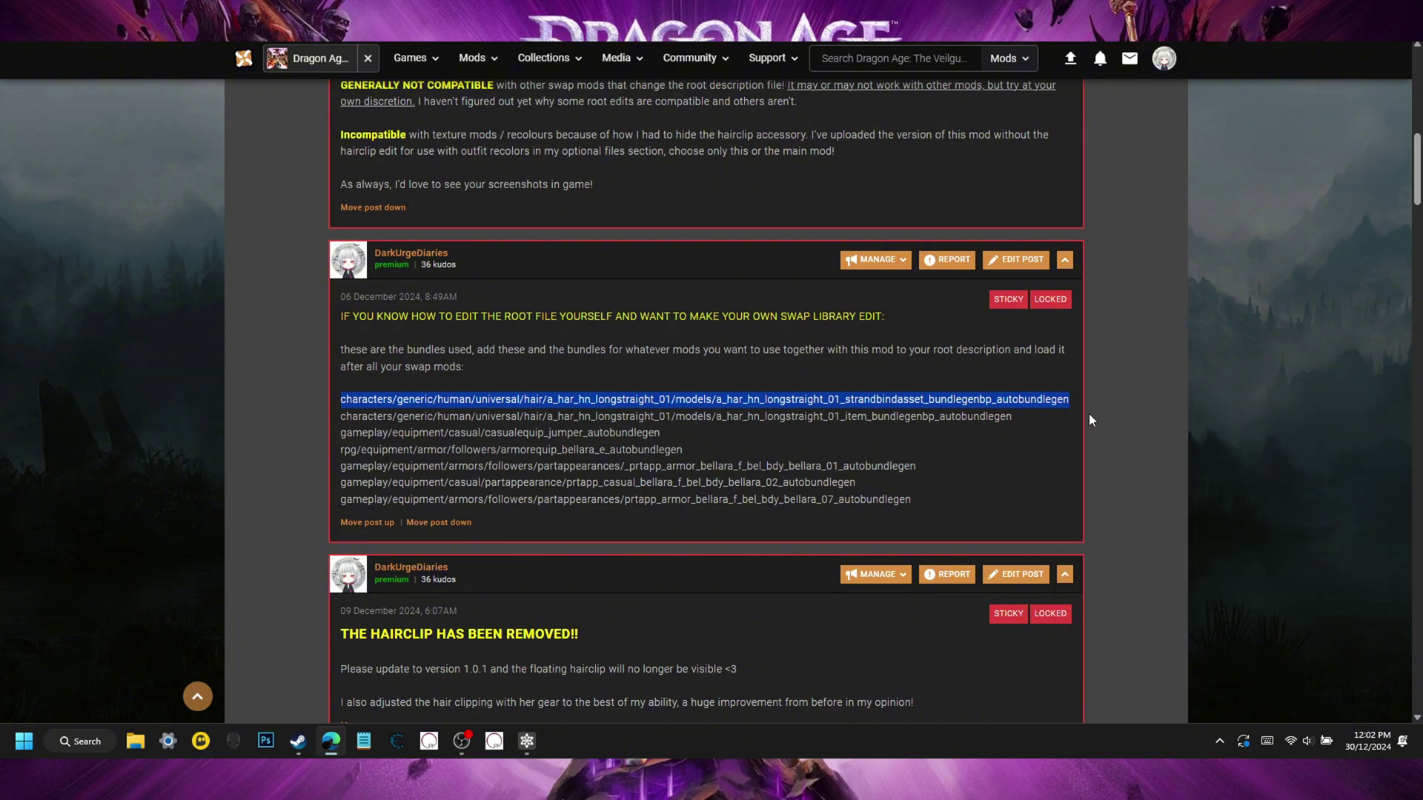
click(527, 741)
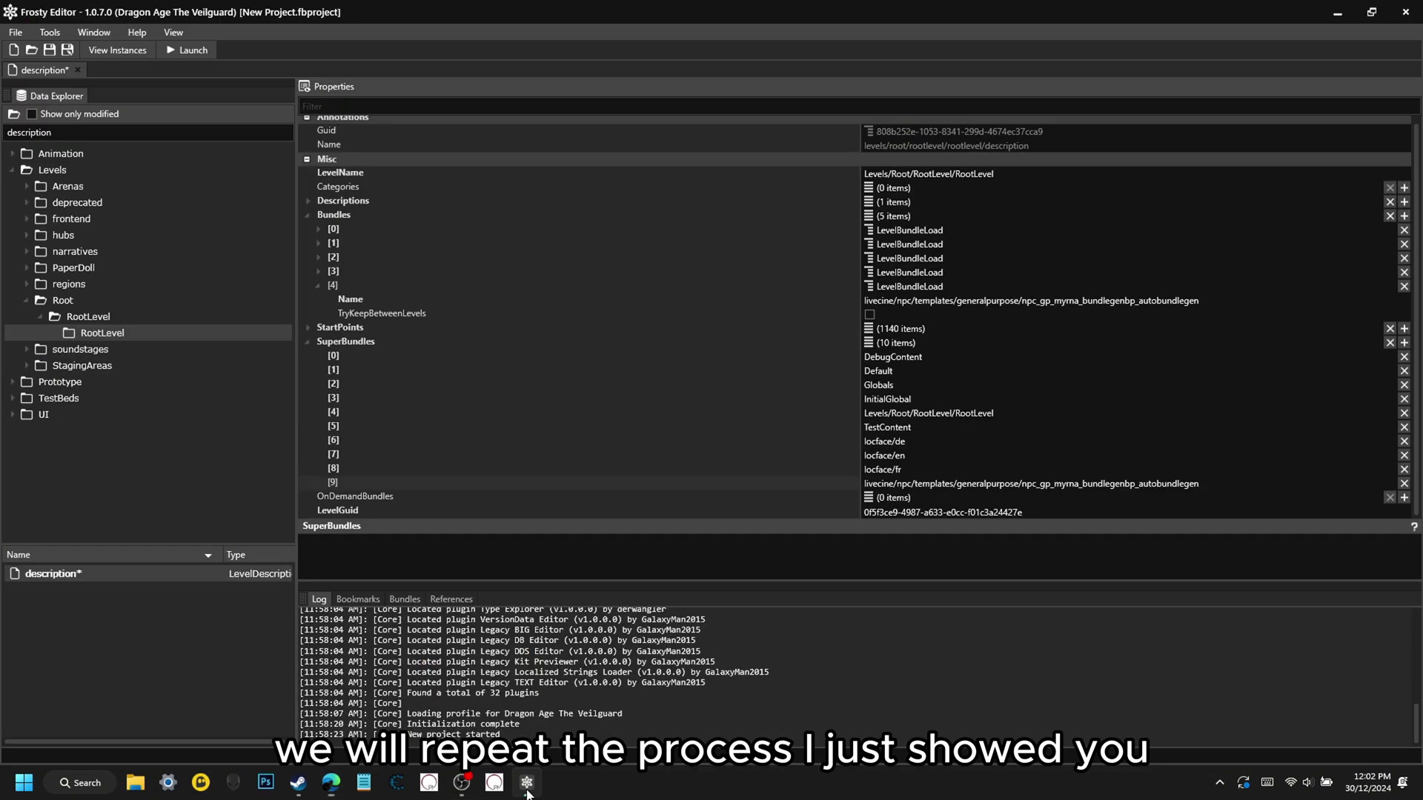
Add the hair bundle path as the Name of new Bundles entry 5.
right_click(359, 286)
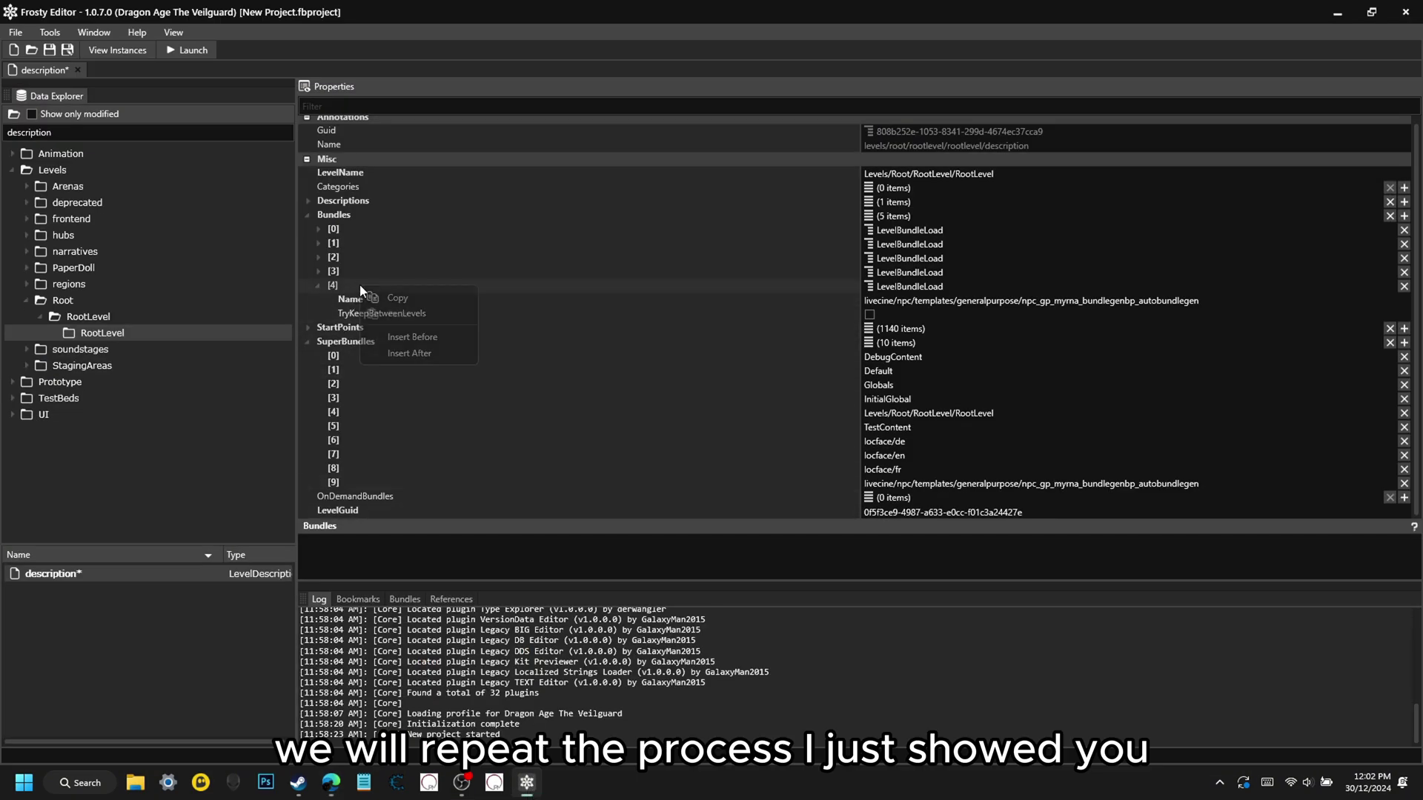
click(412, 353)
click(318, 327)
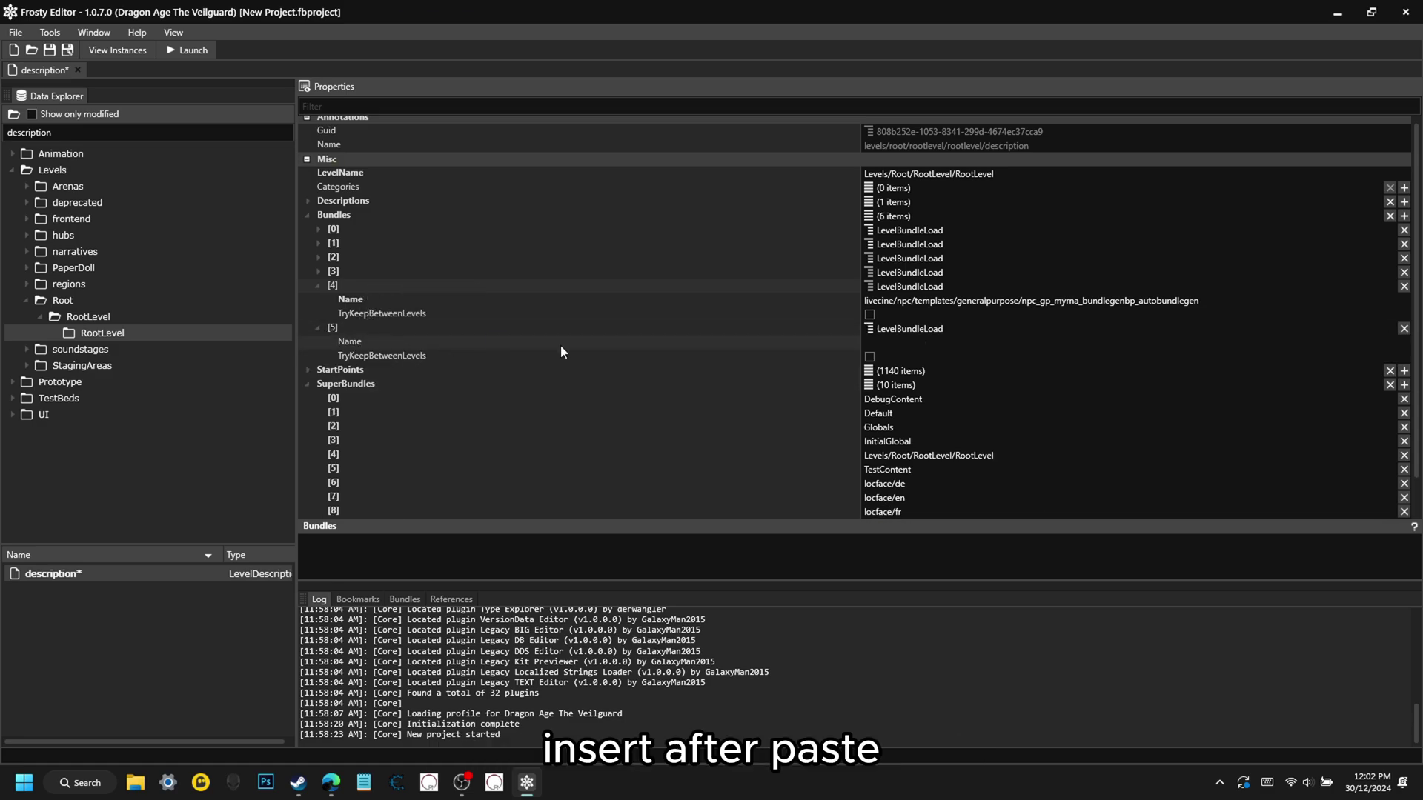
click(880, 343)
right_click(882, 344)
click(925, 386)
Add the hair bundle path as new SuperBundles entry 10.
scroll(627, 393, down, 1)
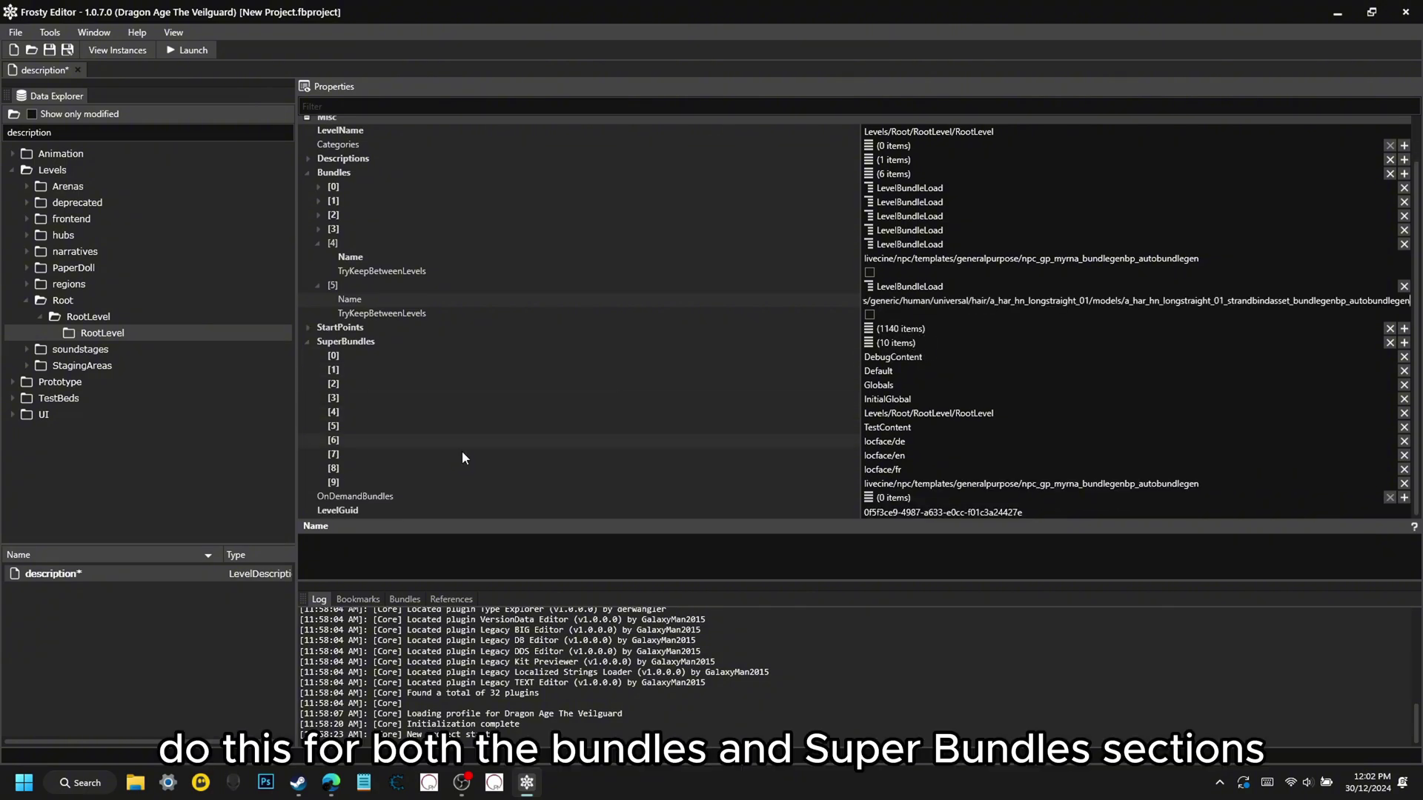
right_click(391, 483)
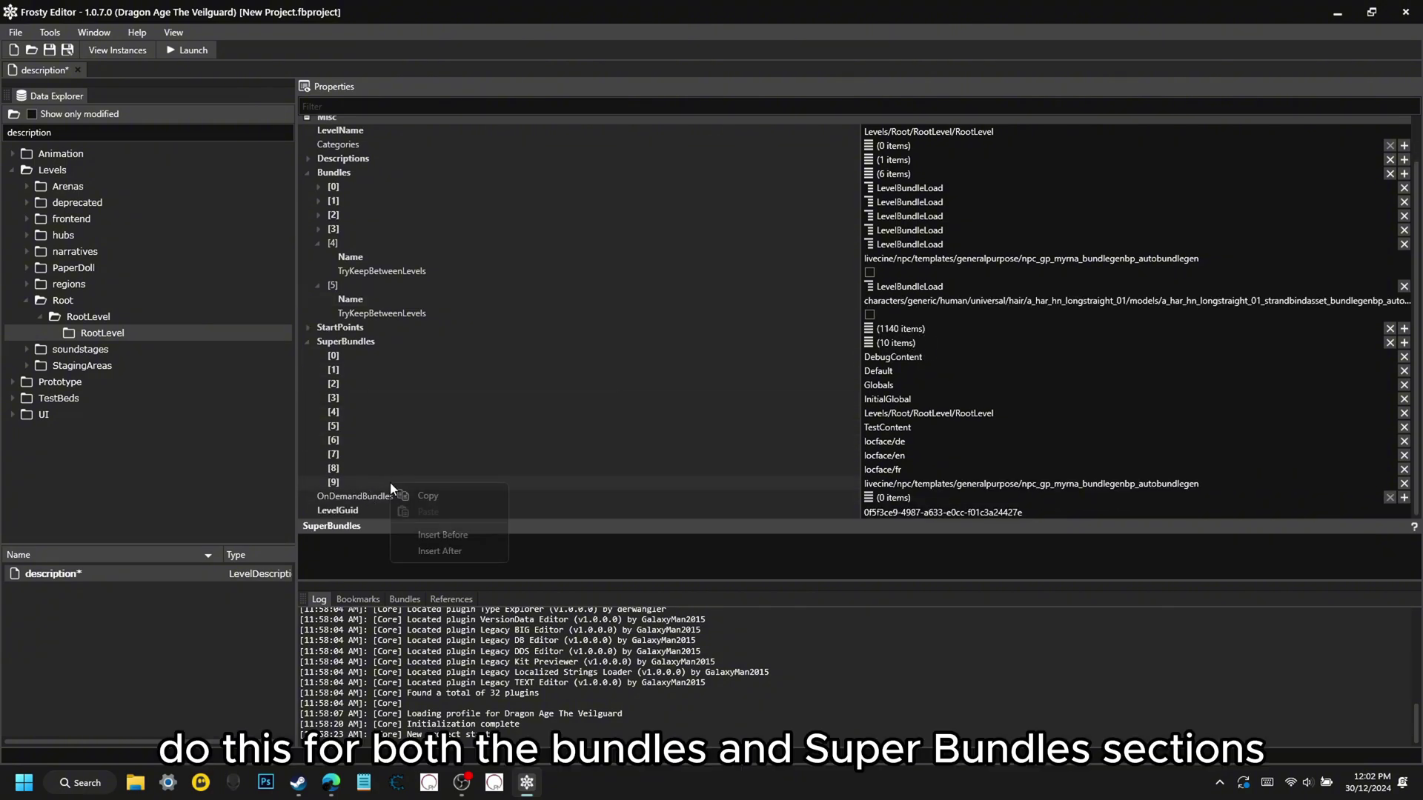
click(454, 550)
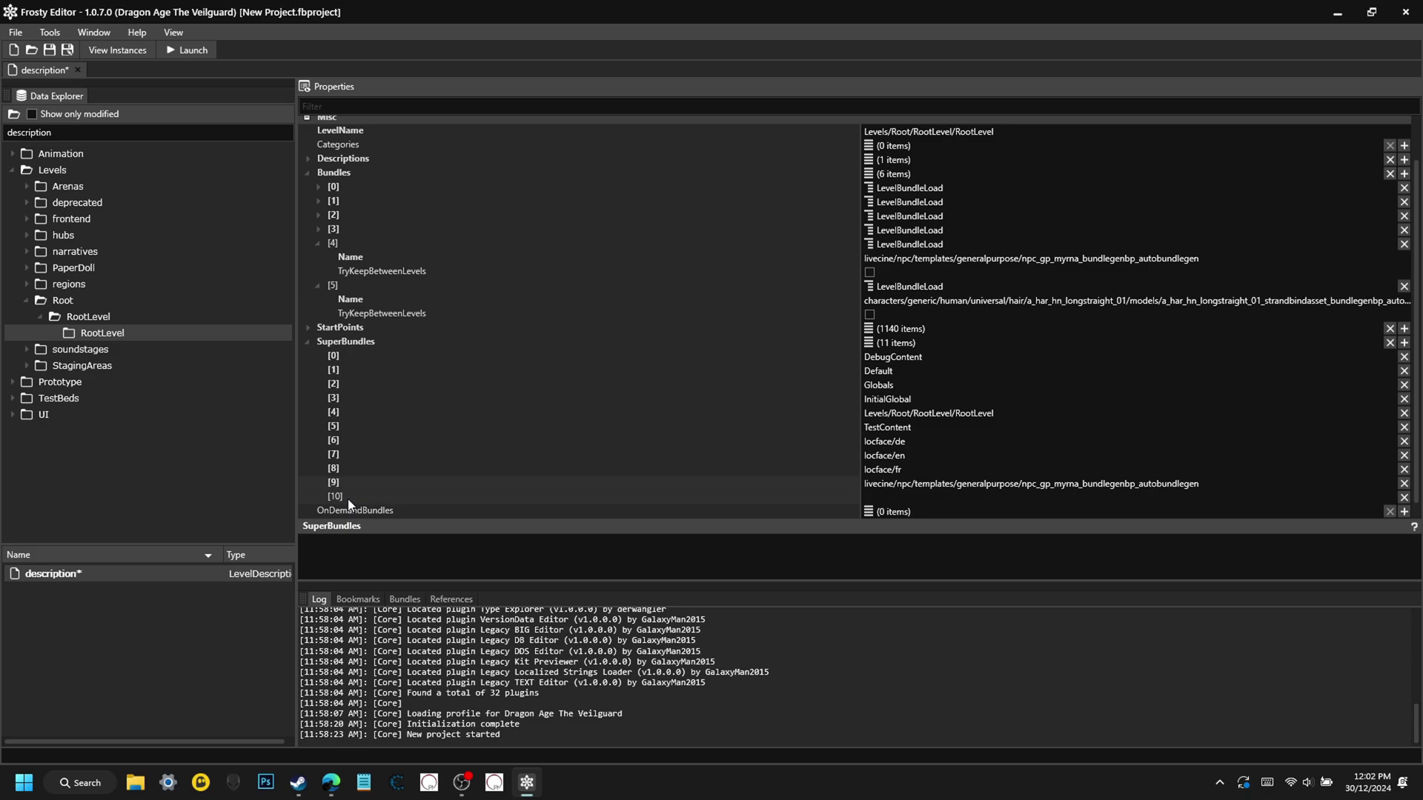
right_click(892, 497)
click(928, 542)
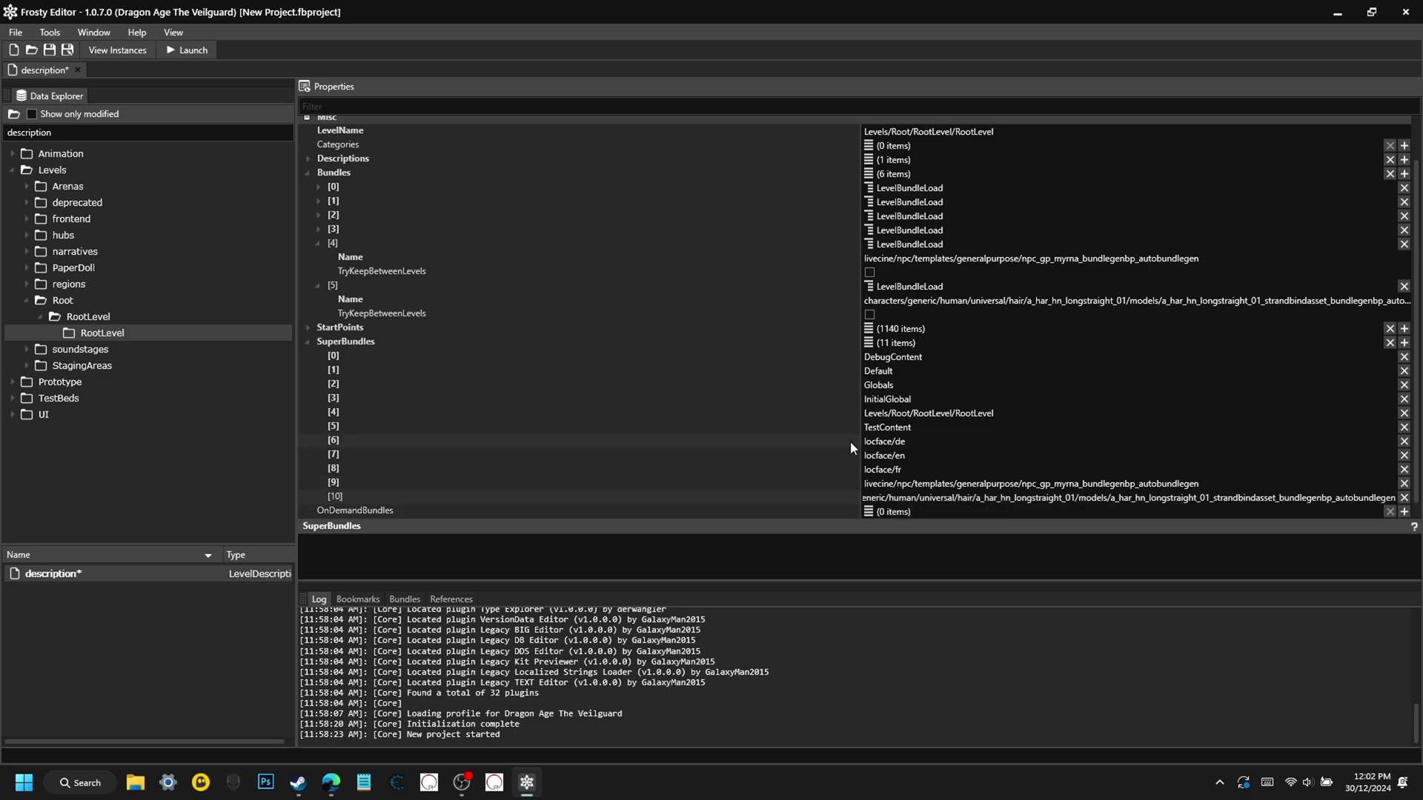
Insert the remaining paths, including armorequip, bellara_07 and gameplay entitlements, into both lists.
click(330, 782)
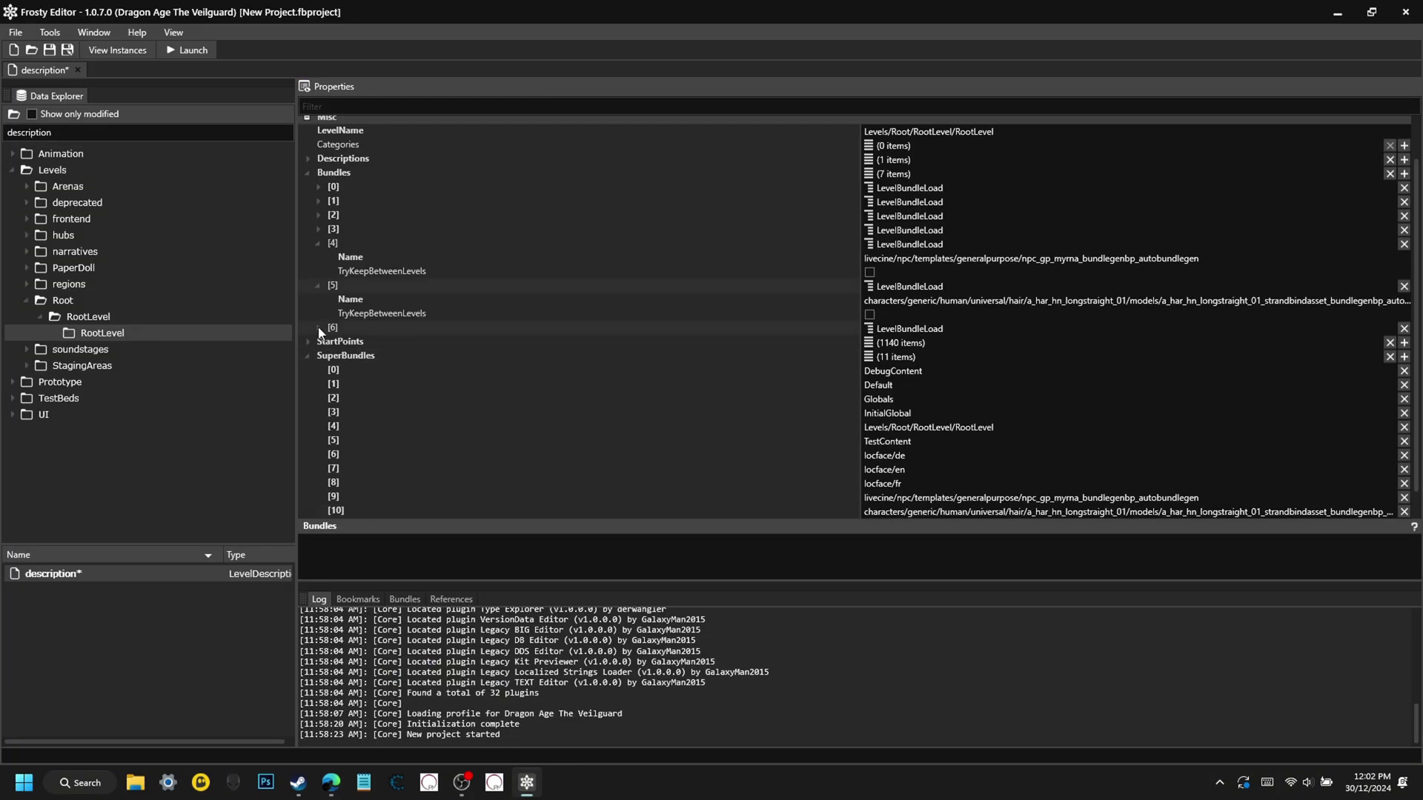
click(320, 328)
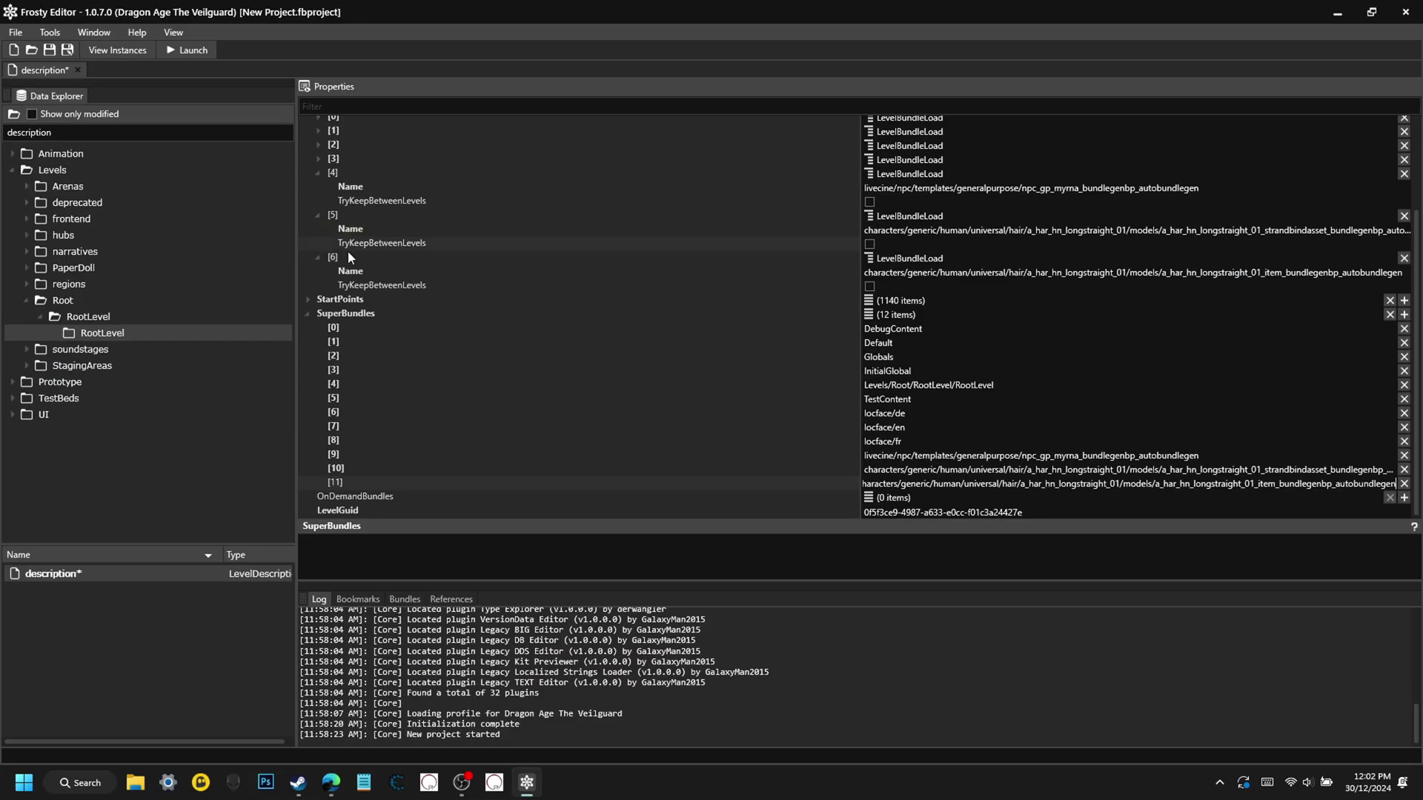
scroll(701, 380, down, 1)
right_click(867, 481)
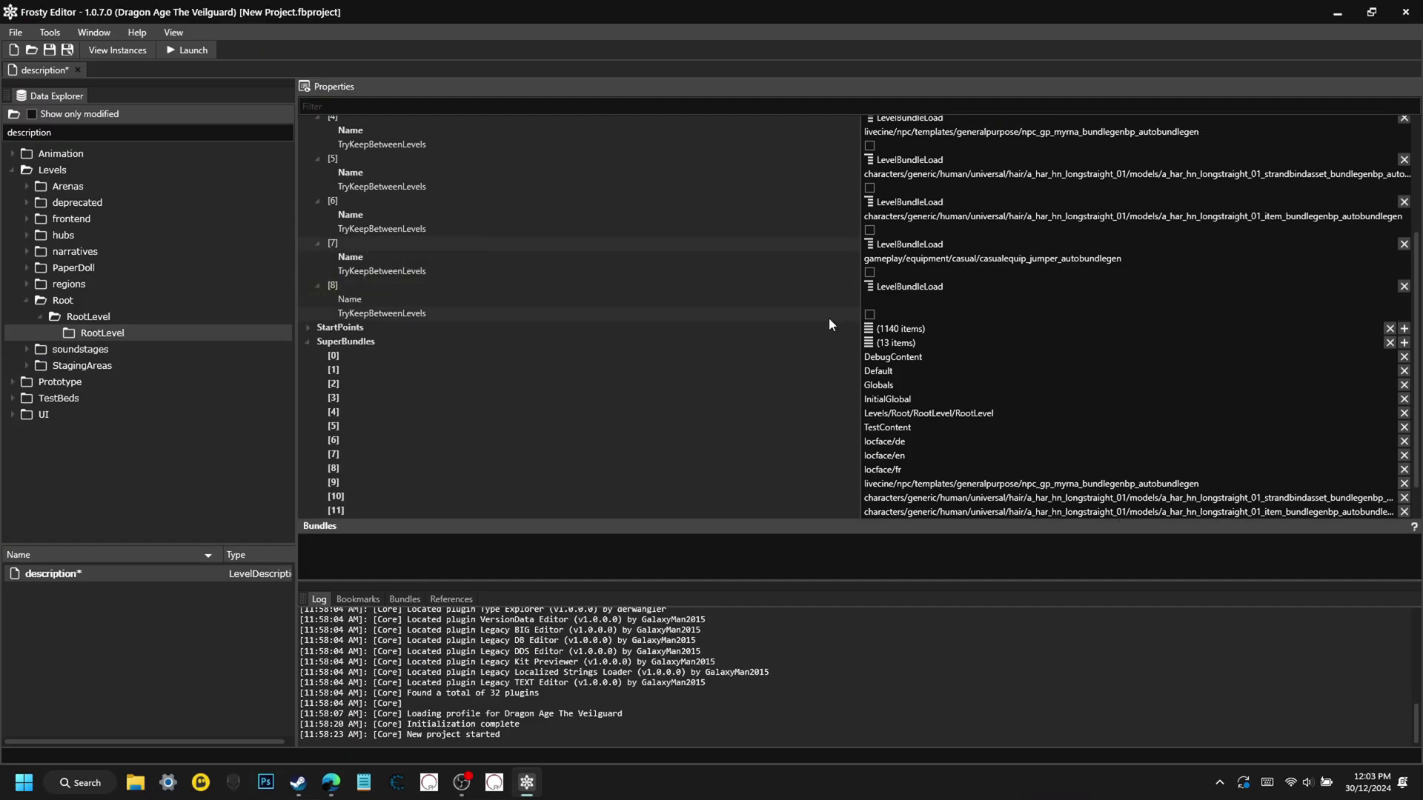
text(rpg/equipment/armor/followers/armorequip_bellara_e_autobundlegen)
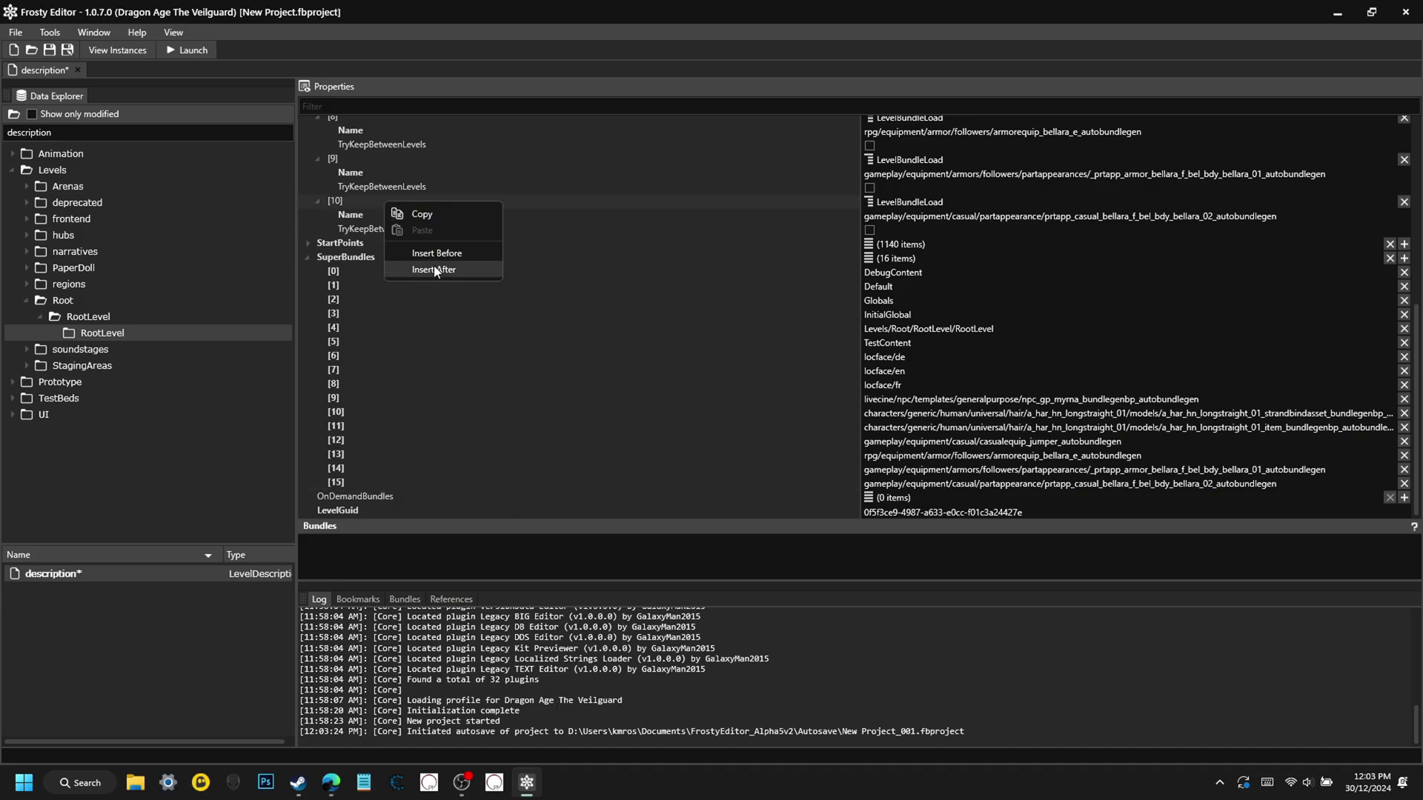
click(474, 251)
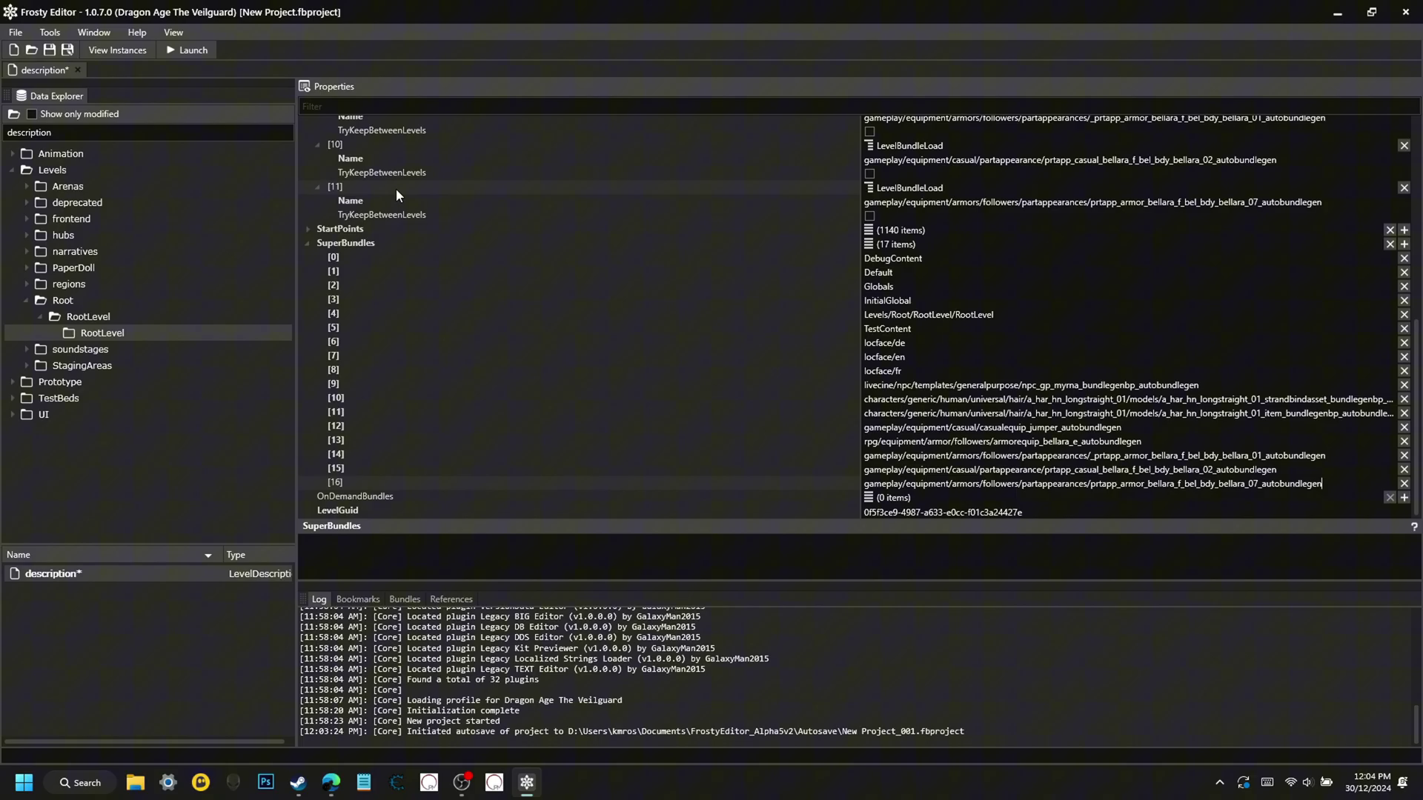
text(gameplay/equipment/armors/followers/partappearances/prtapp_armor_bellara_f_bel_bdy_bellara_07_autobundlegen)
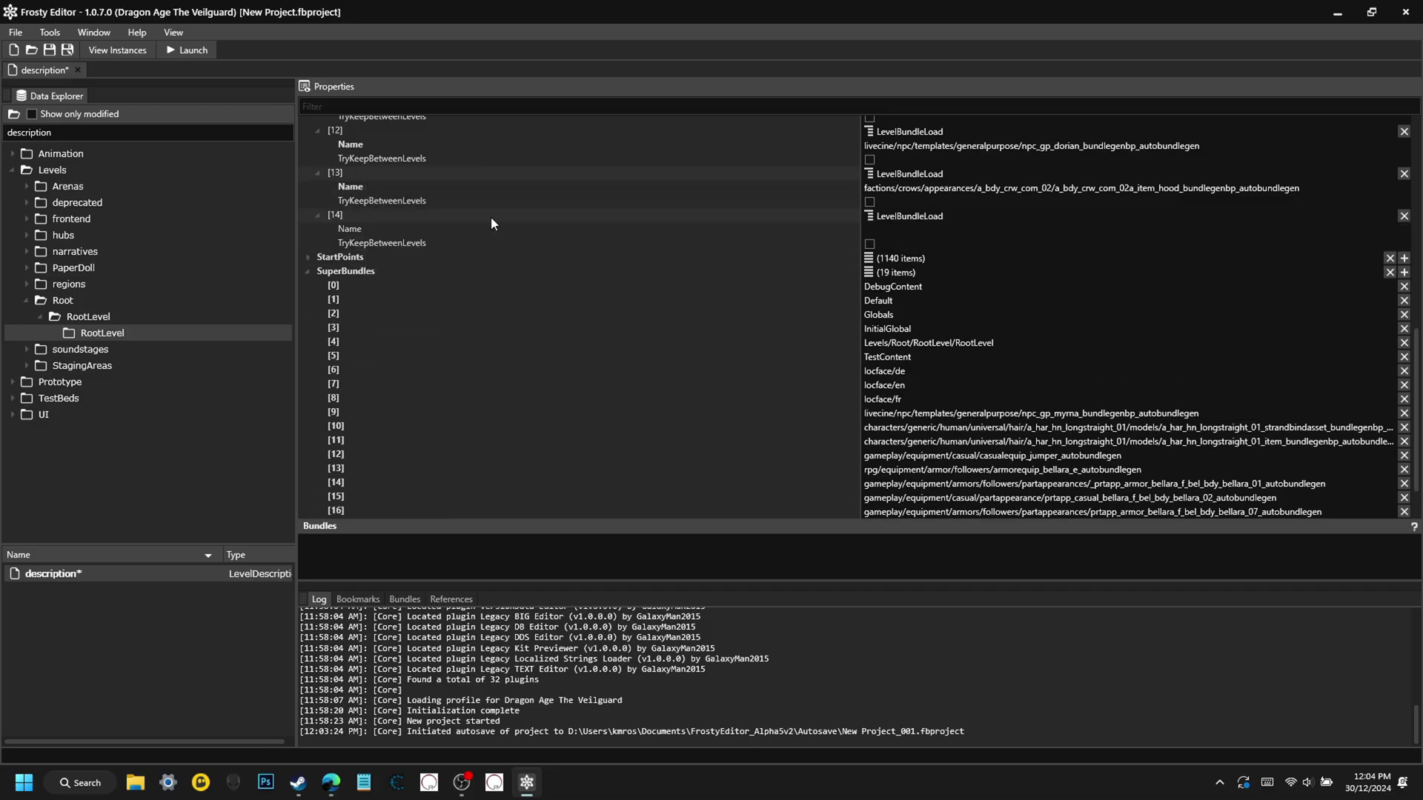
right_click(879, 495)
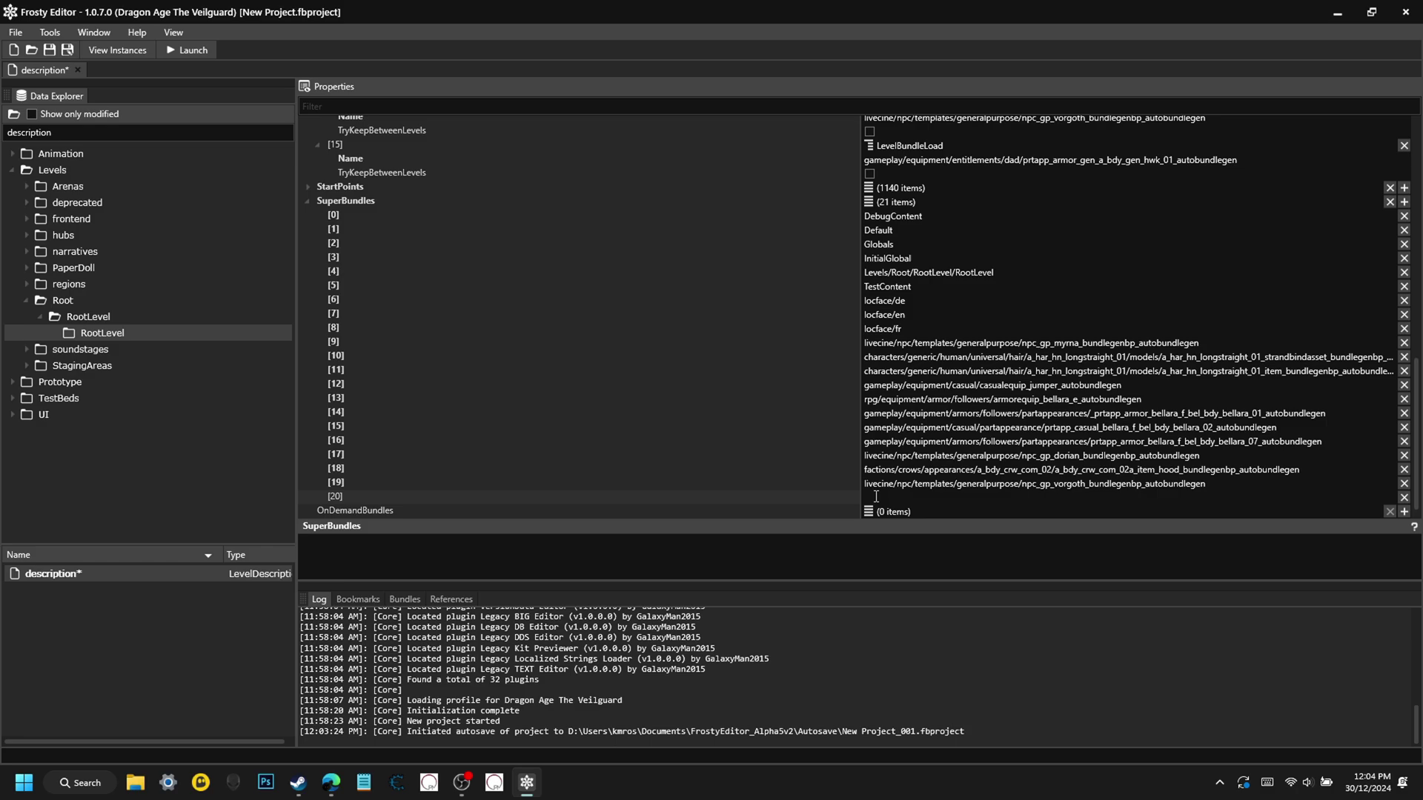
text(gameplay/equipment/entitlements/dad/prtapp_armor_gen_a_bdy_gen_hwk_01_autobundlegen)
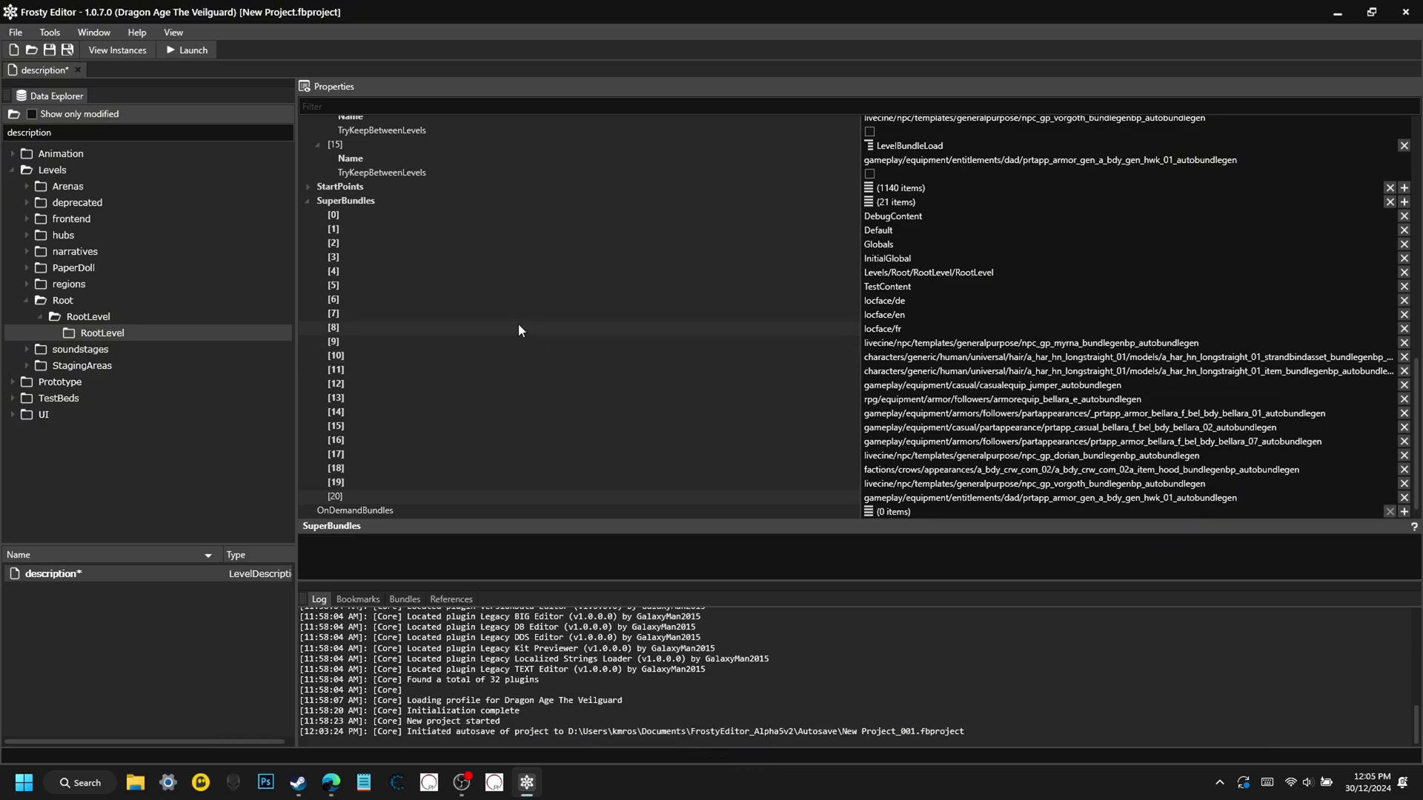
Clear the 'description' filter from the Data Explorer search box.
click(145, 131)
key(BackSpace)
key(BackSpace)
key(BackSpace)
key(BackSpace)
key(BackSpace)
key(BackSpace)
key(BackSpace)
key(BackSpace)
key(BackSpace)
key(BackSpace)
key(BackSpace)
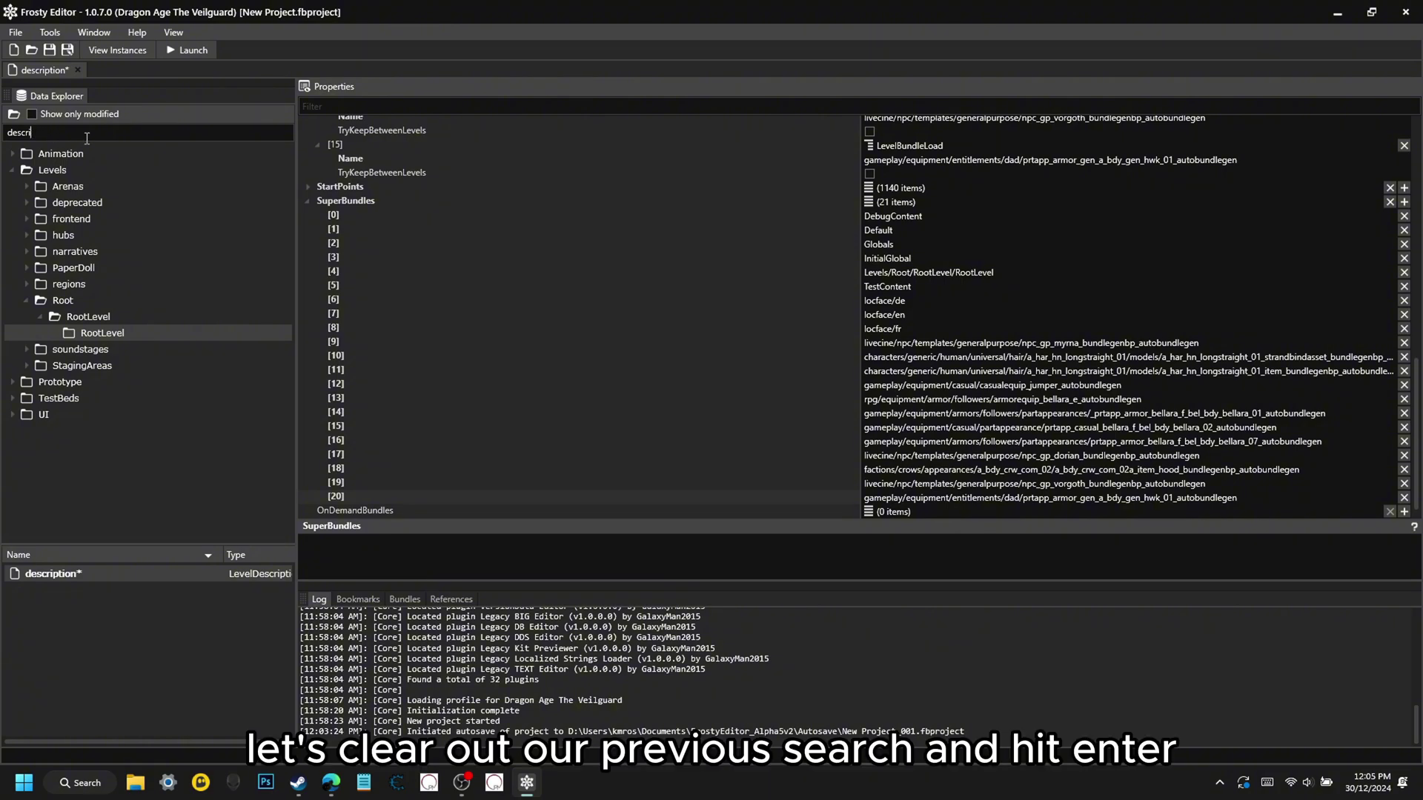
key(Return)
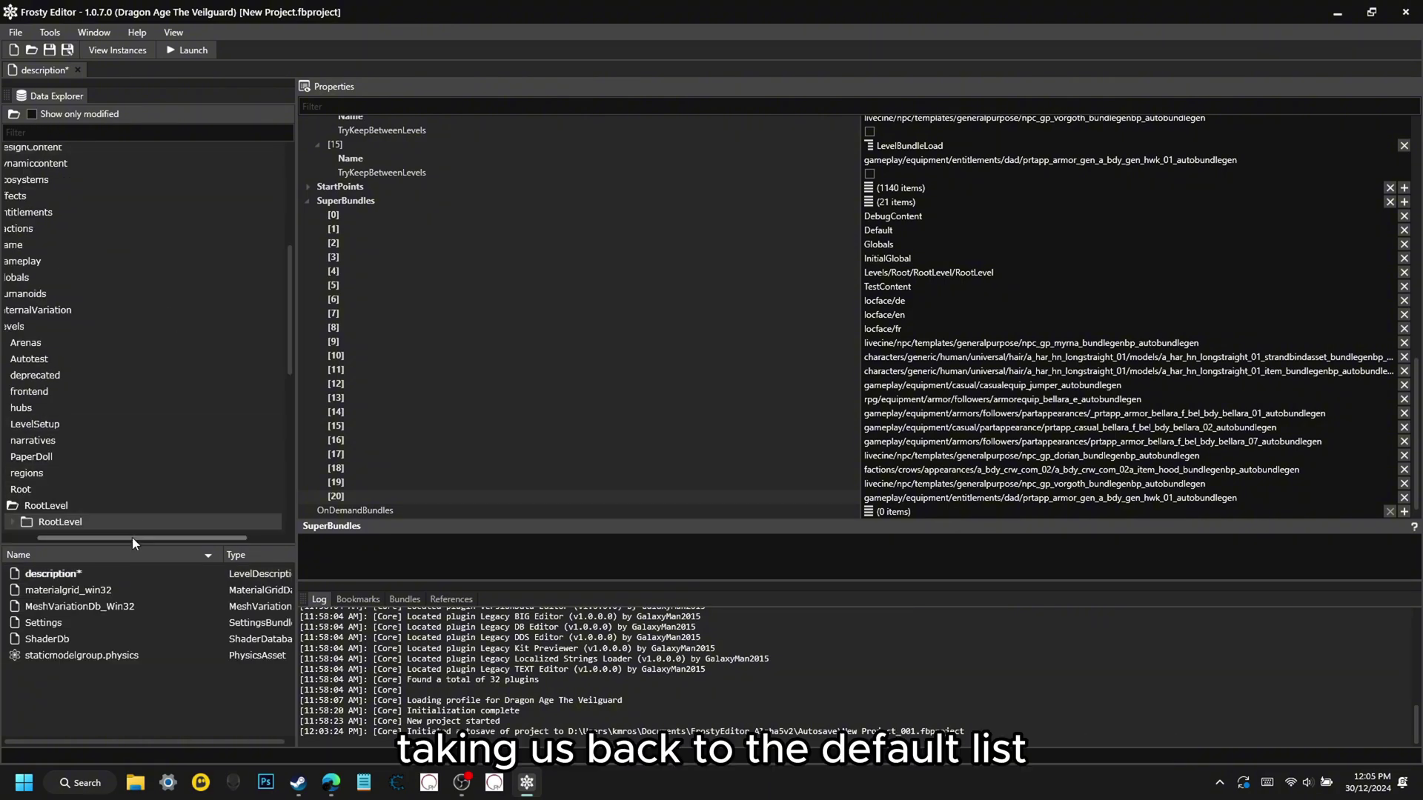
drag(132, 536, 57, 535)
scroll(144, 387, up, 6)
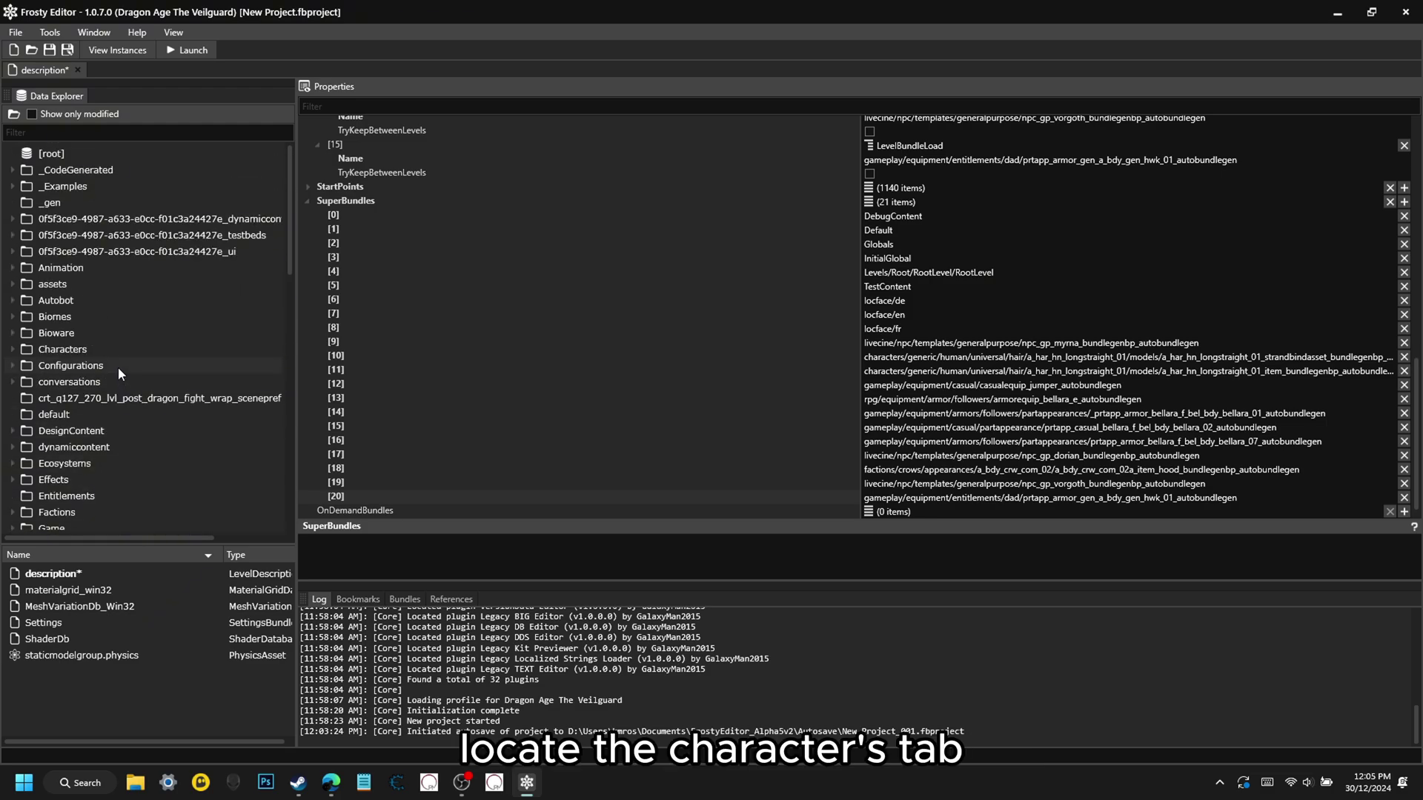
Expand Characters > Actors > Morrigan and show the f_HF_BDY_Morrigan_01 folder.
click(14, 348)
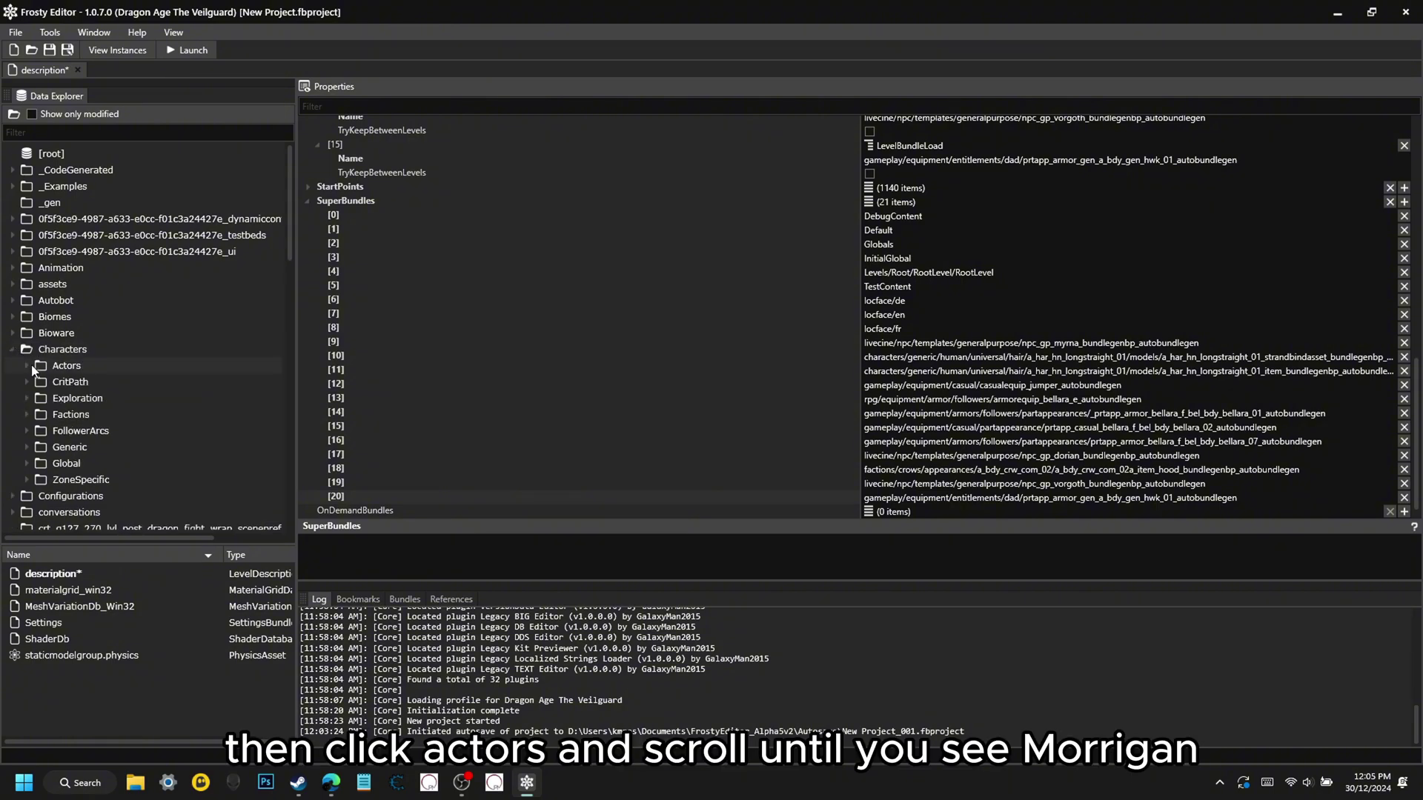
click(29, 366)
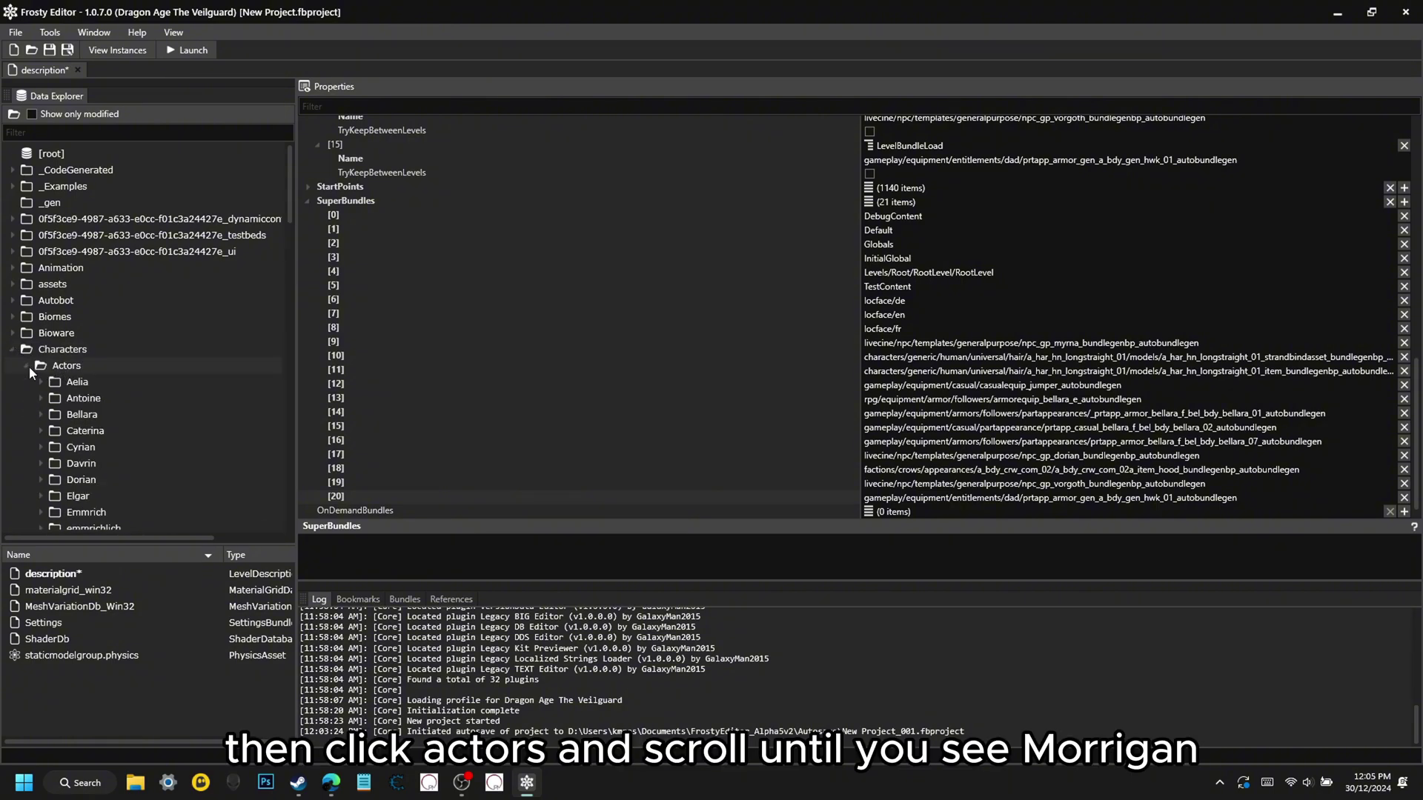
scroll(136, 354, down, 5)
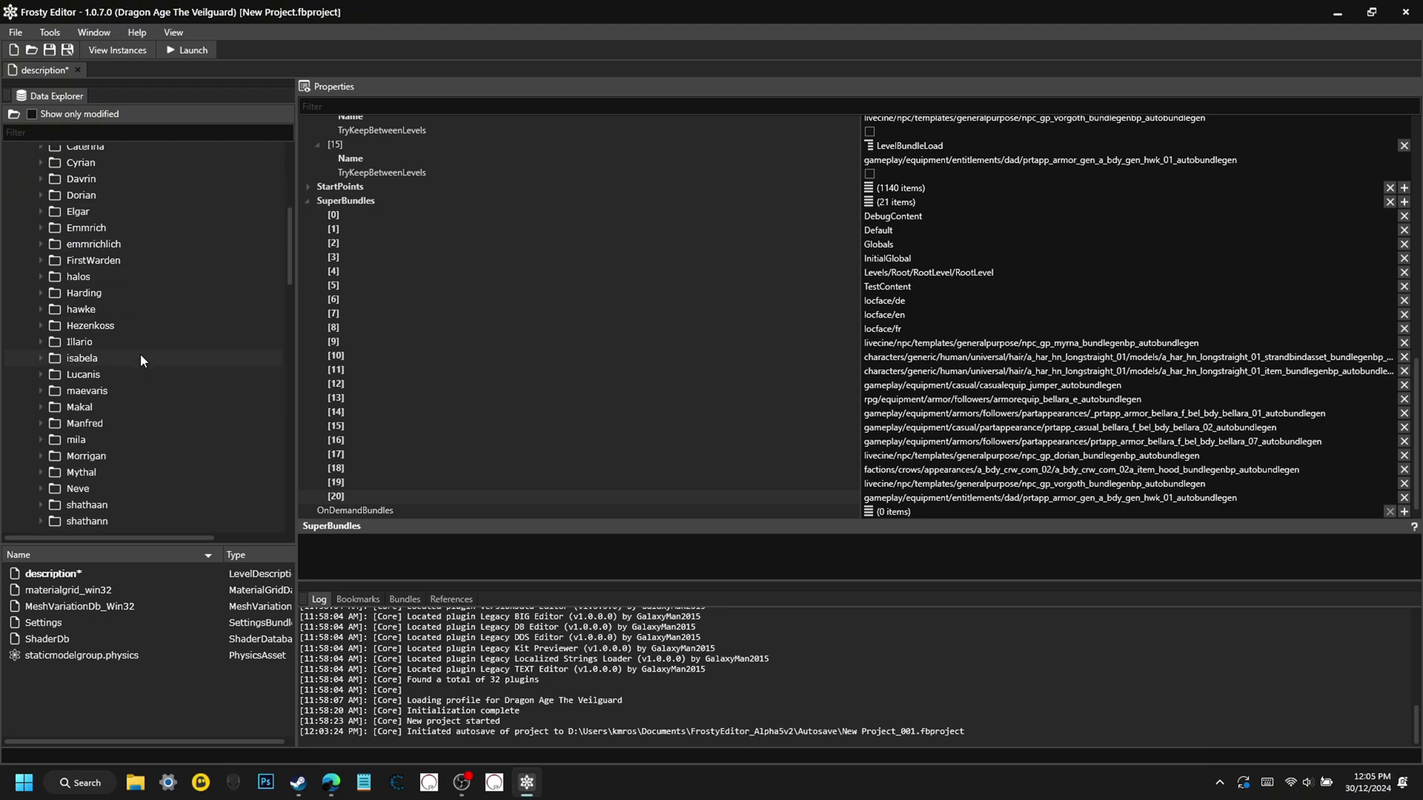
scroll(140, 354, down, 2)
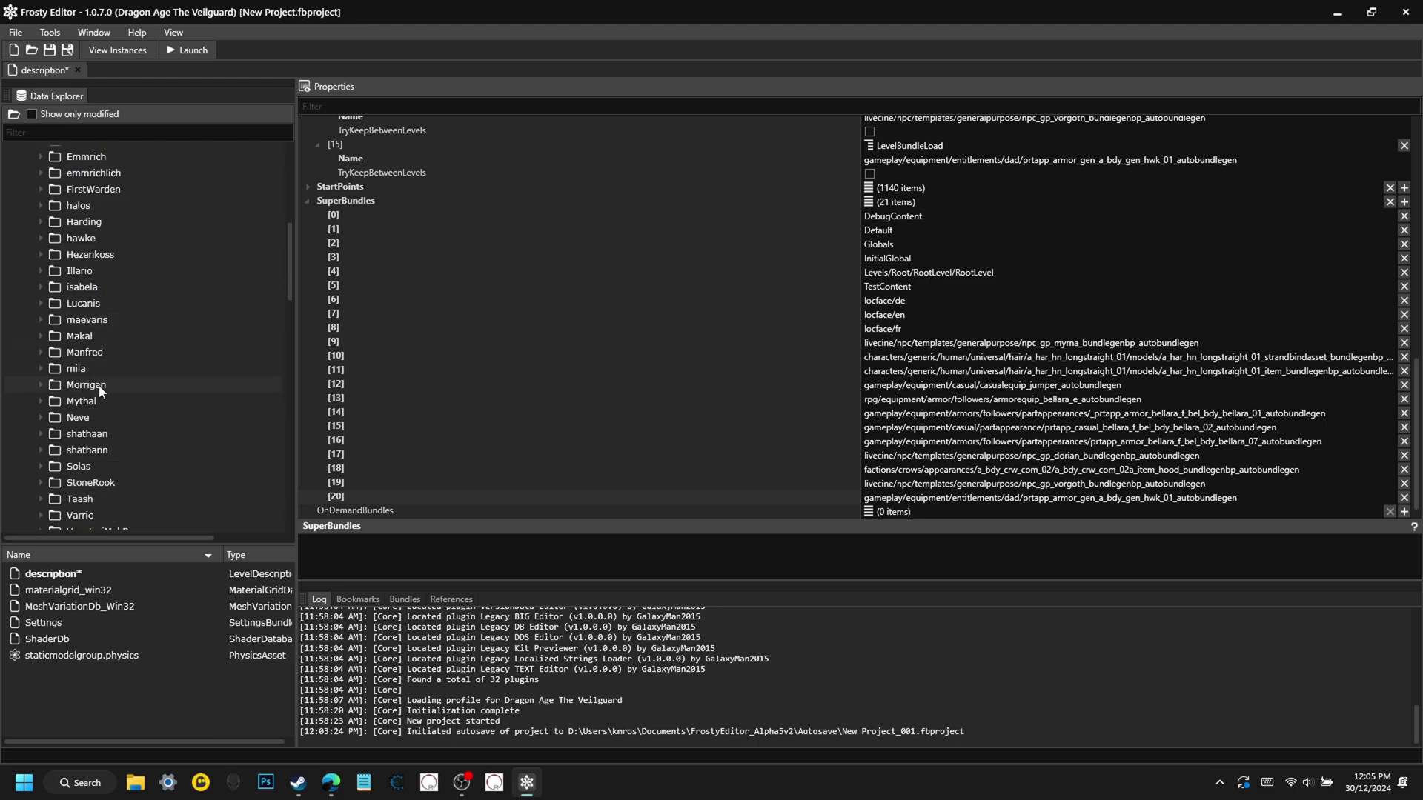
click(41, 385)
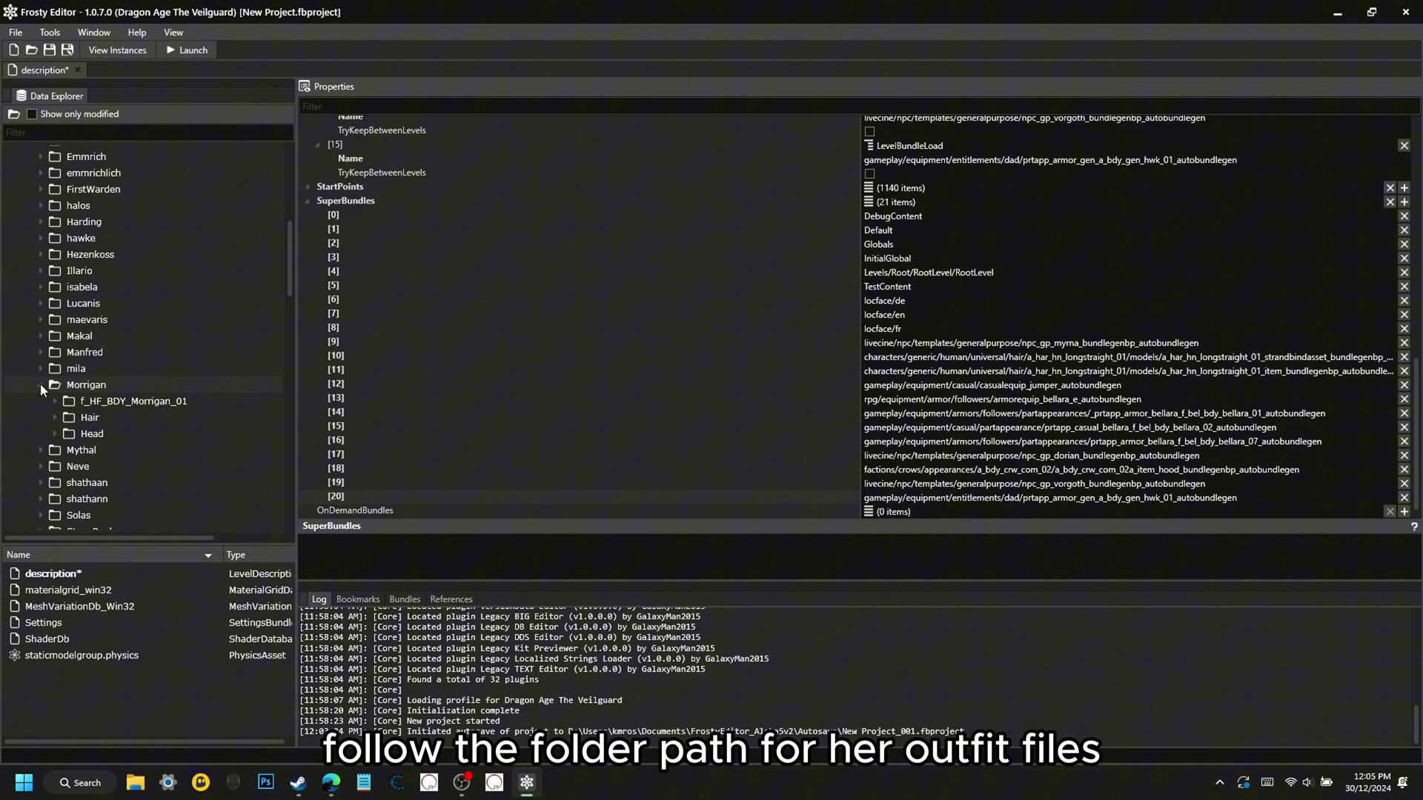
click(95, 404)
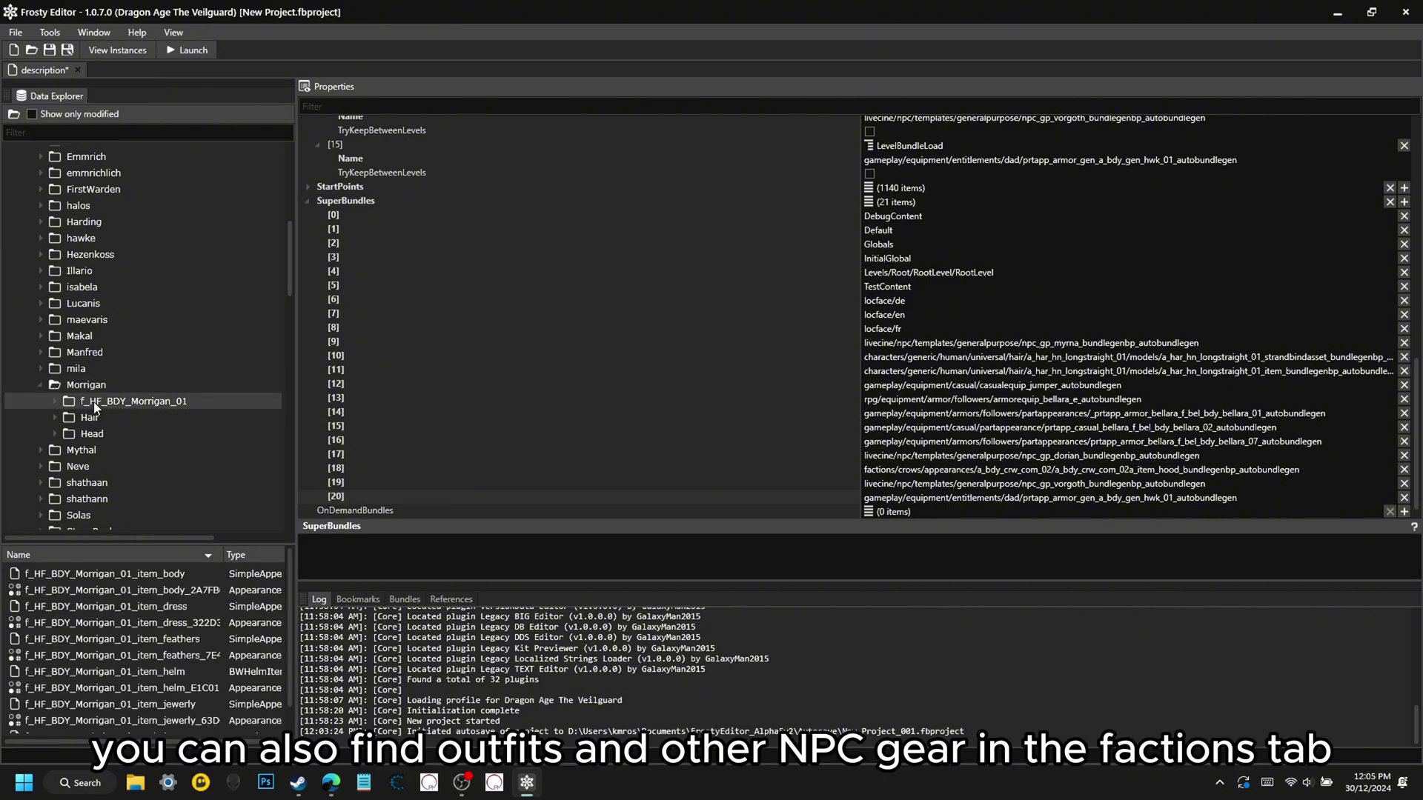
Sort assets by type and compare the Bundles of Morrigan's dress, body, feathers and jewelry items.
click(237, 556)
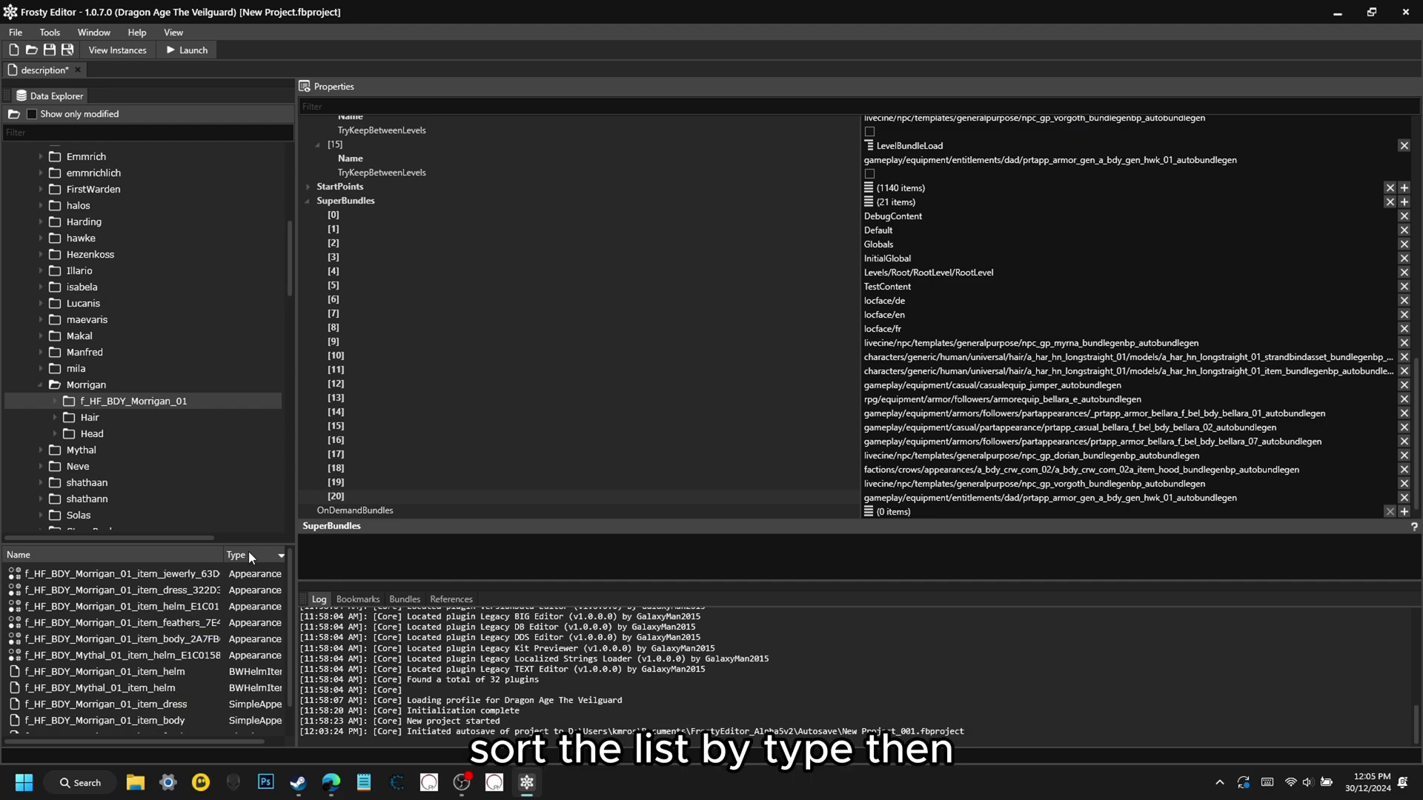
scroll(285, 624, down, 1)
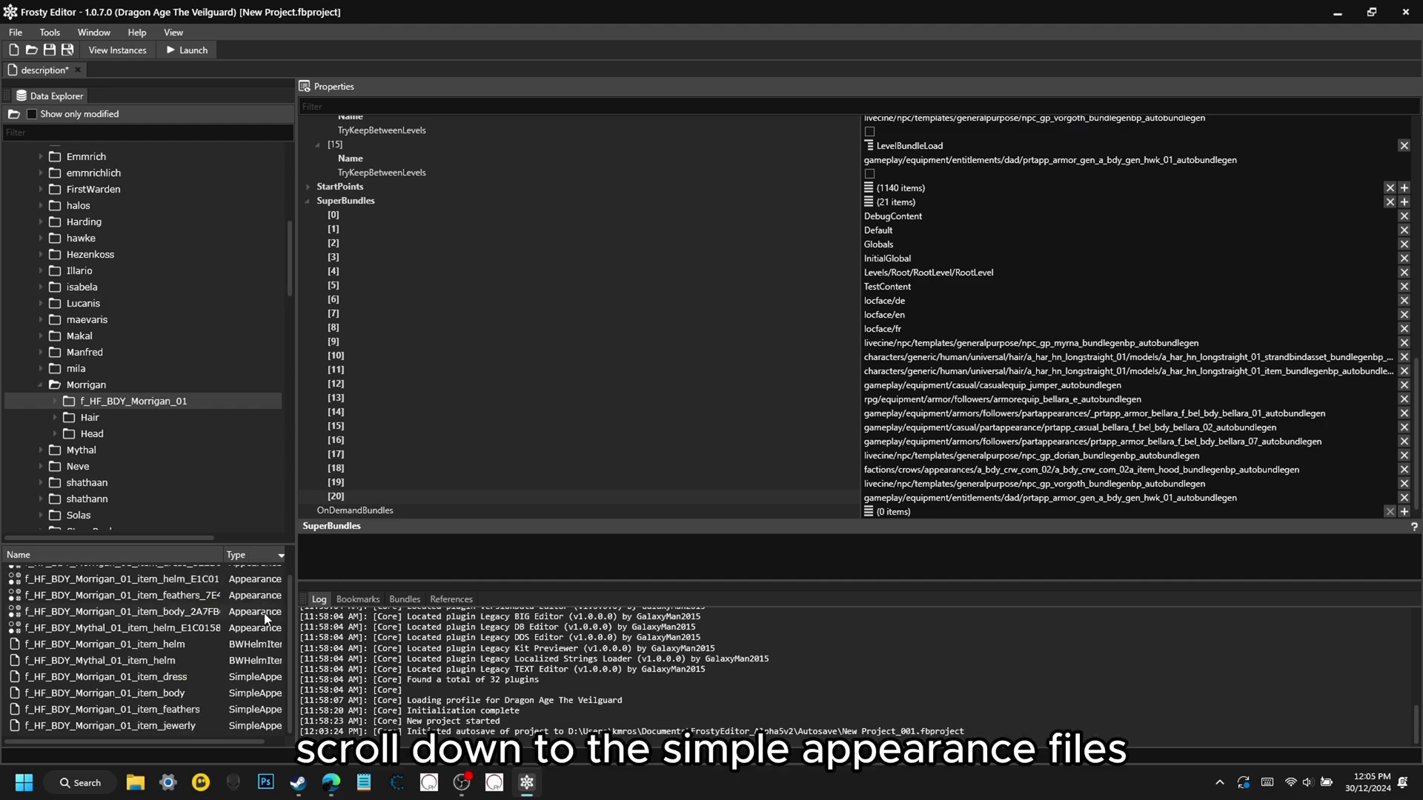
click(180, 695)
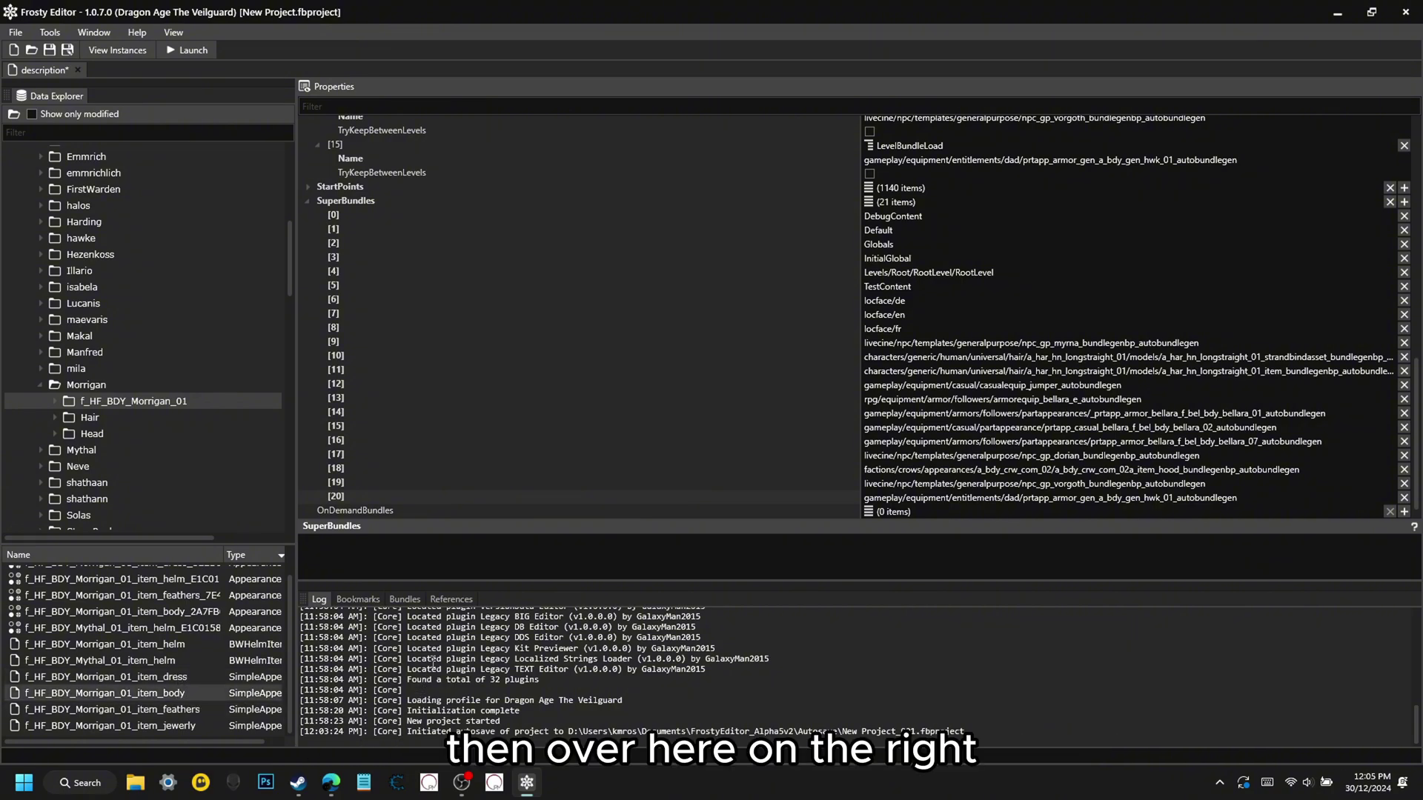
click(406, 600)
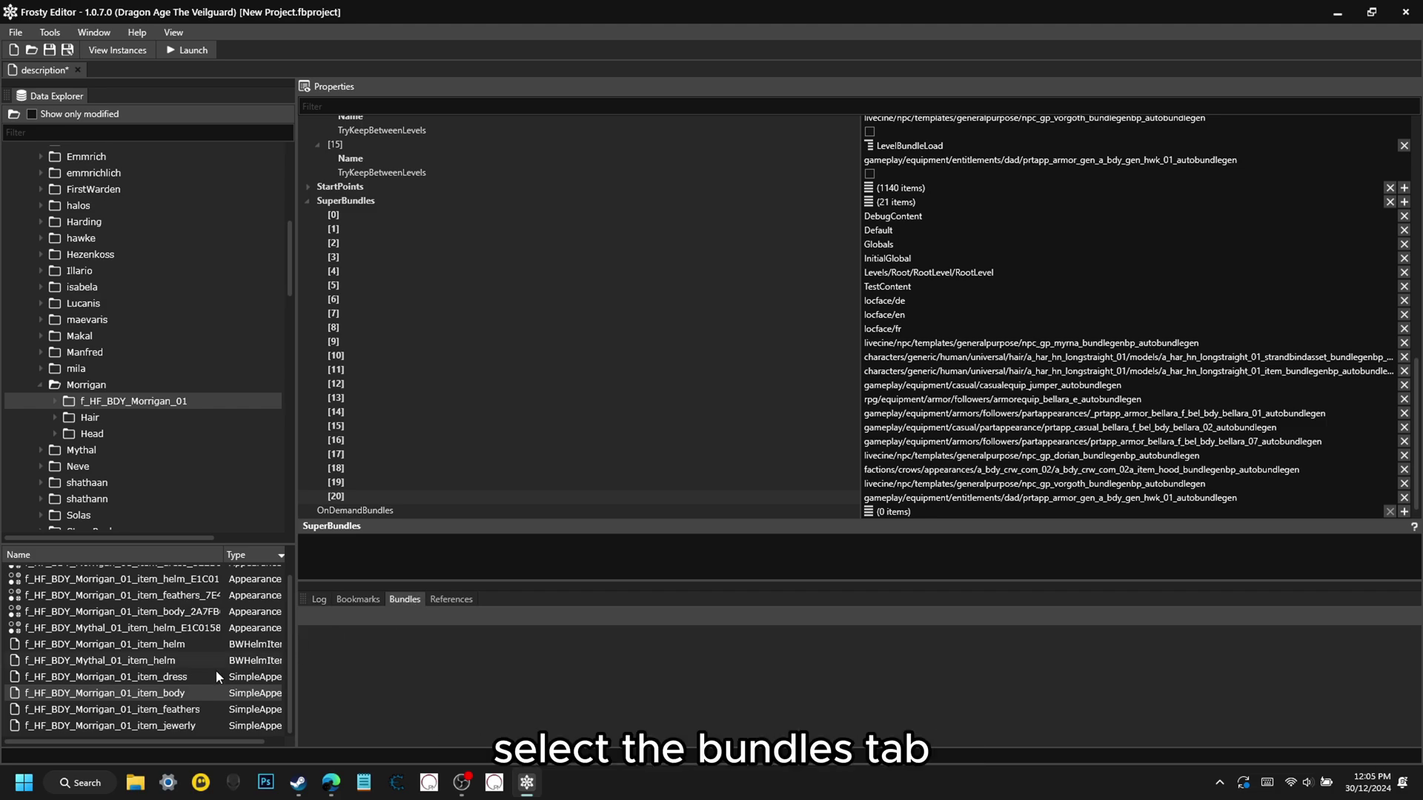
click(165, 678)
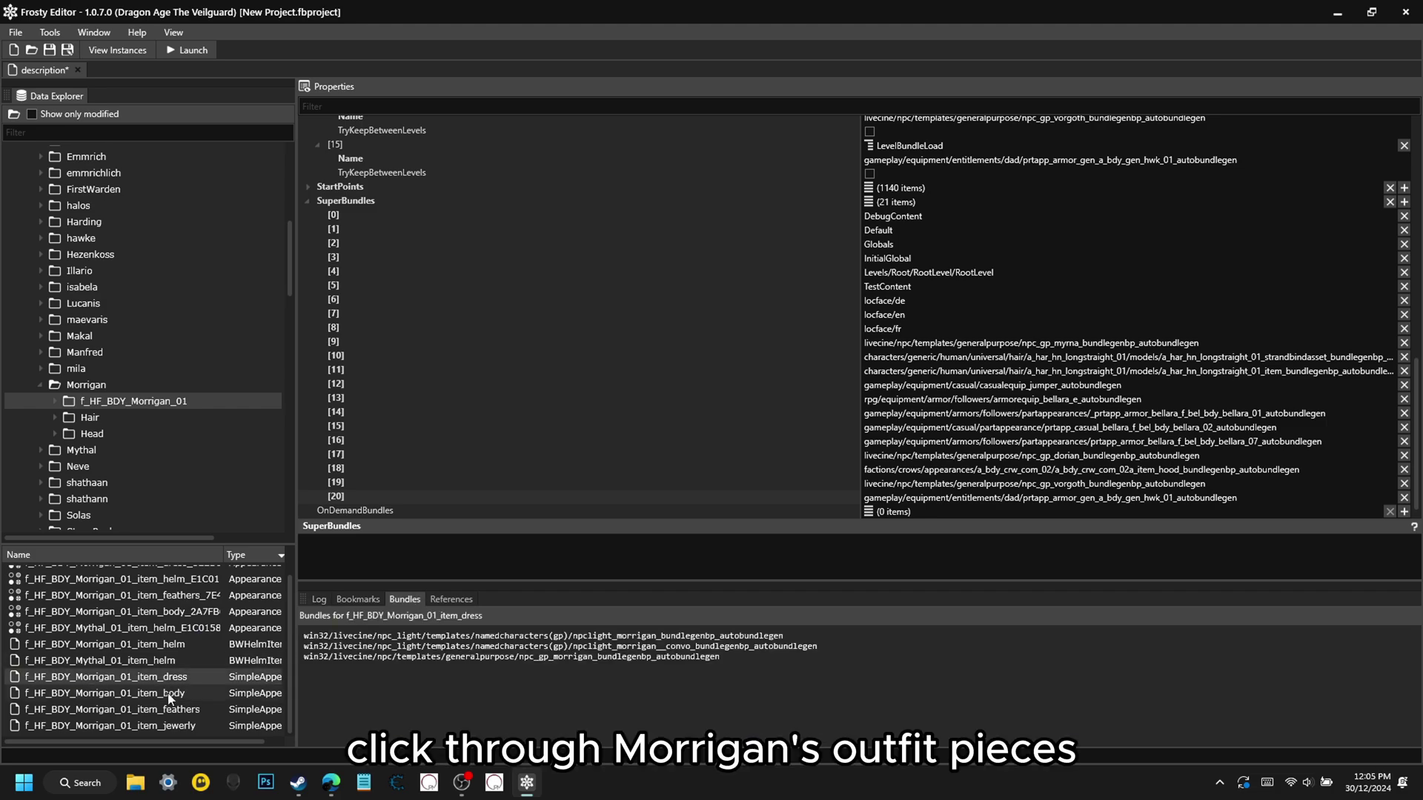
click(170, 697)
click(168, 709)
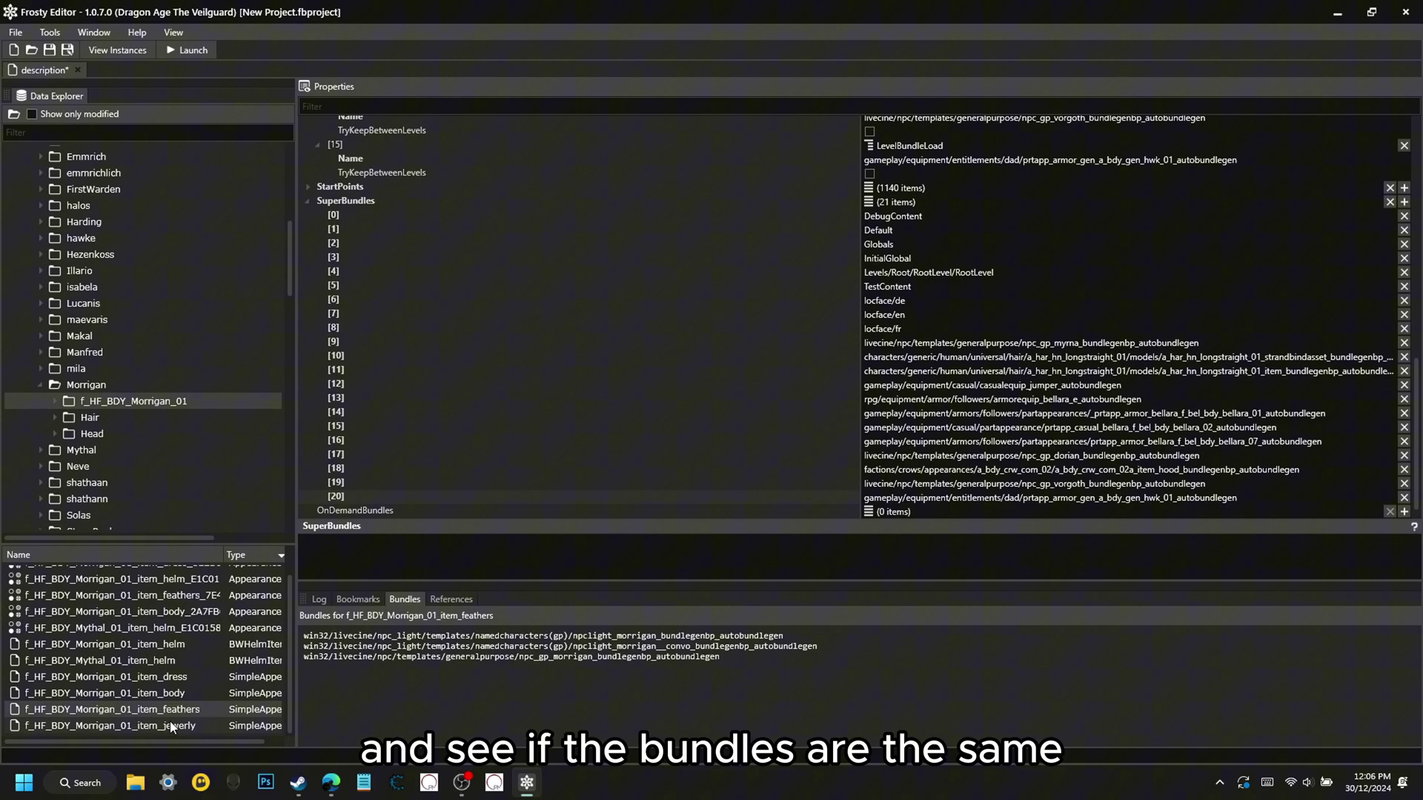
click(170, 723)
Select the body item's npc_gp_morrigan_bundlegenbp_autobundlegen path without the win32/ prefix.
click(169, 693)
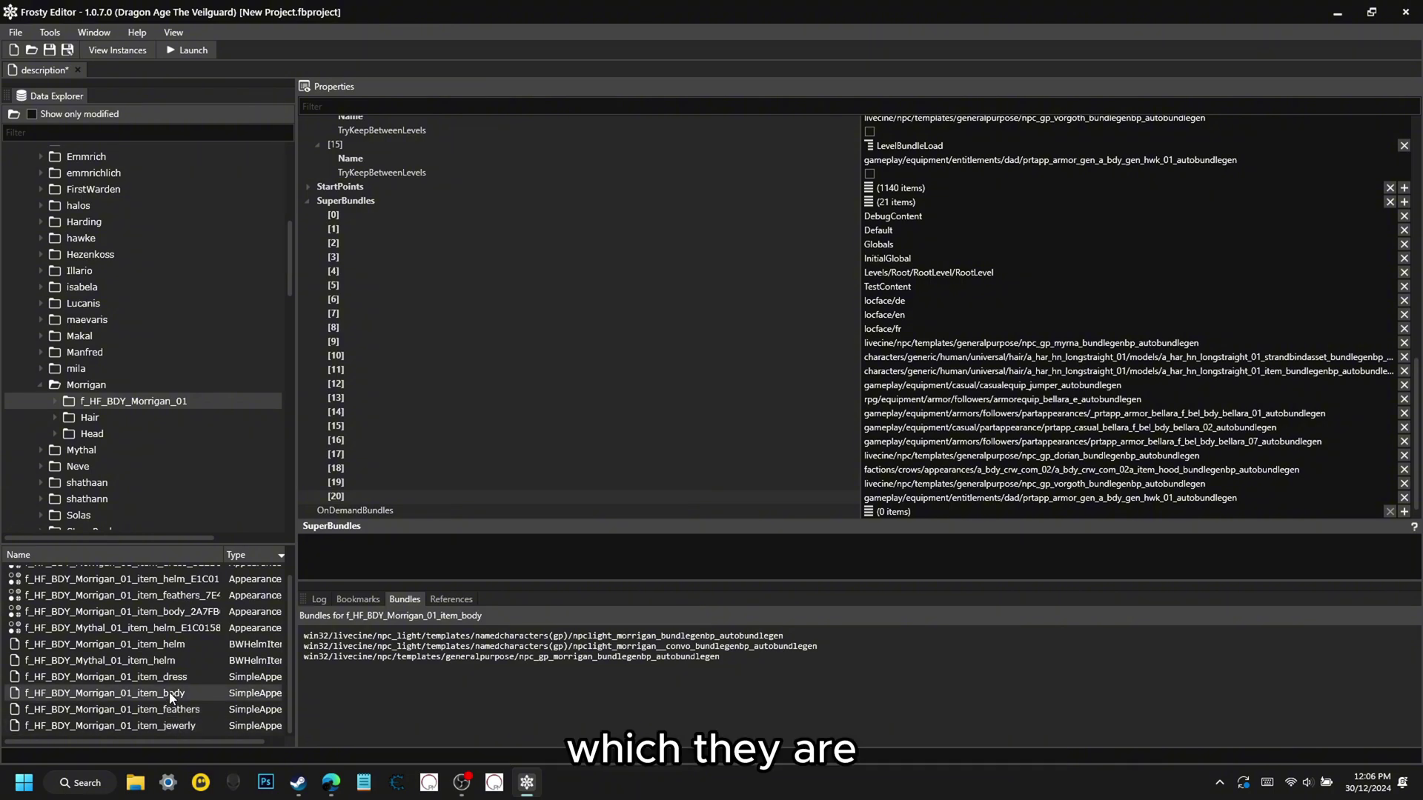
drag(445, 657, 507, 661)
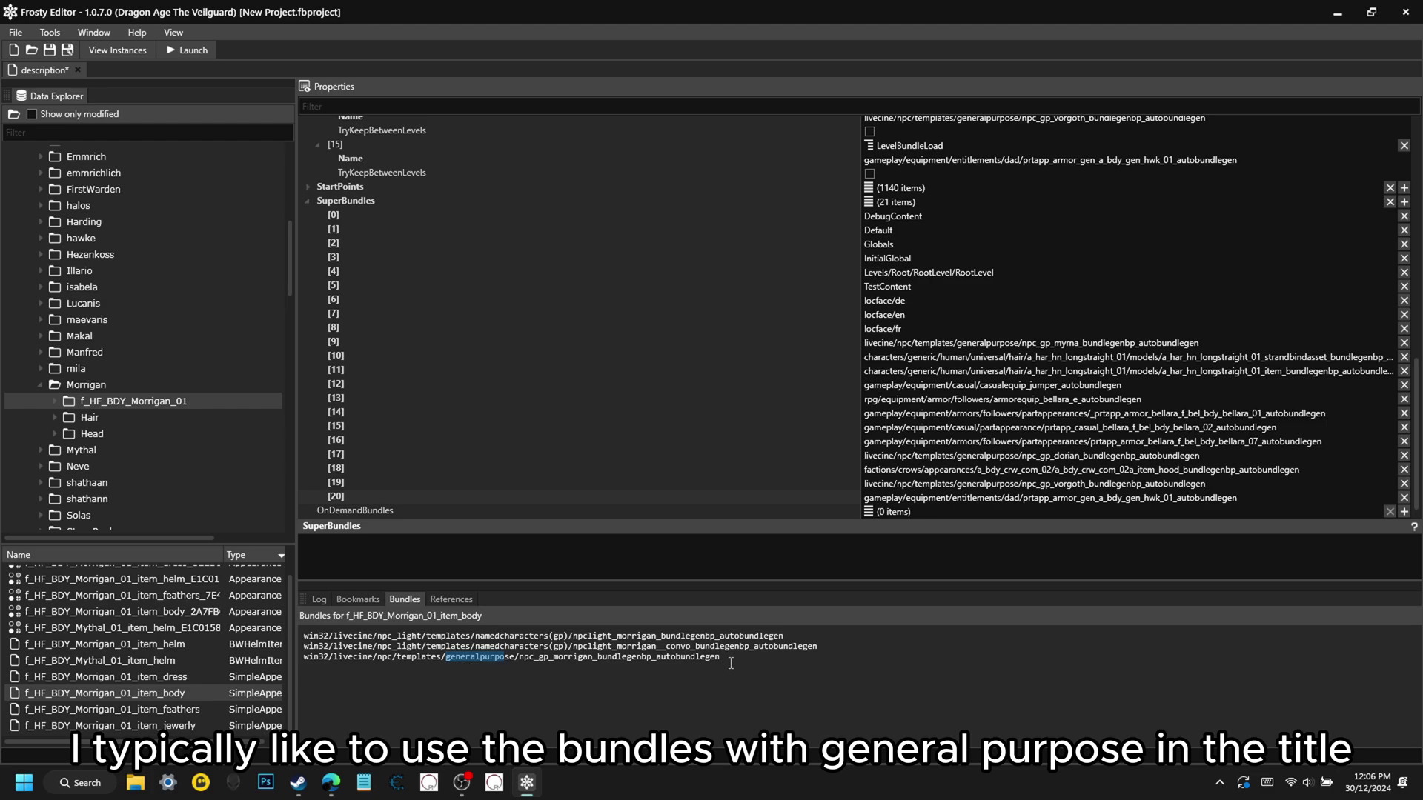
drag(722, 658, 336, 661)
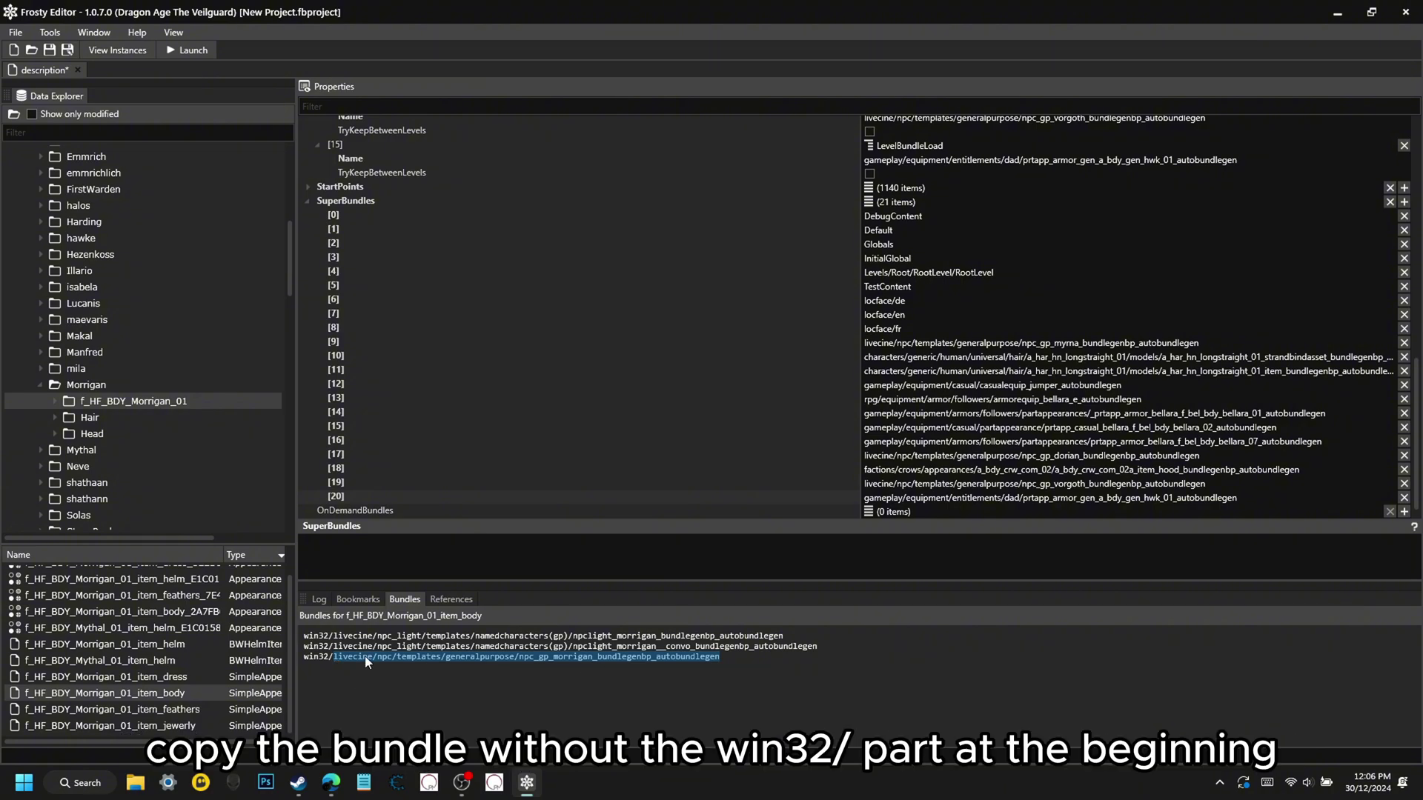
Copy the Morrigan path and paste it into new Bundles entry [16] after [15].
right_click(364, 655)
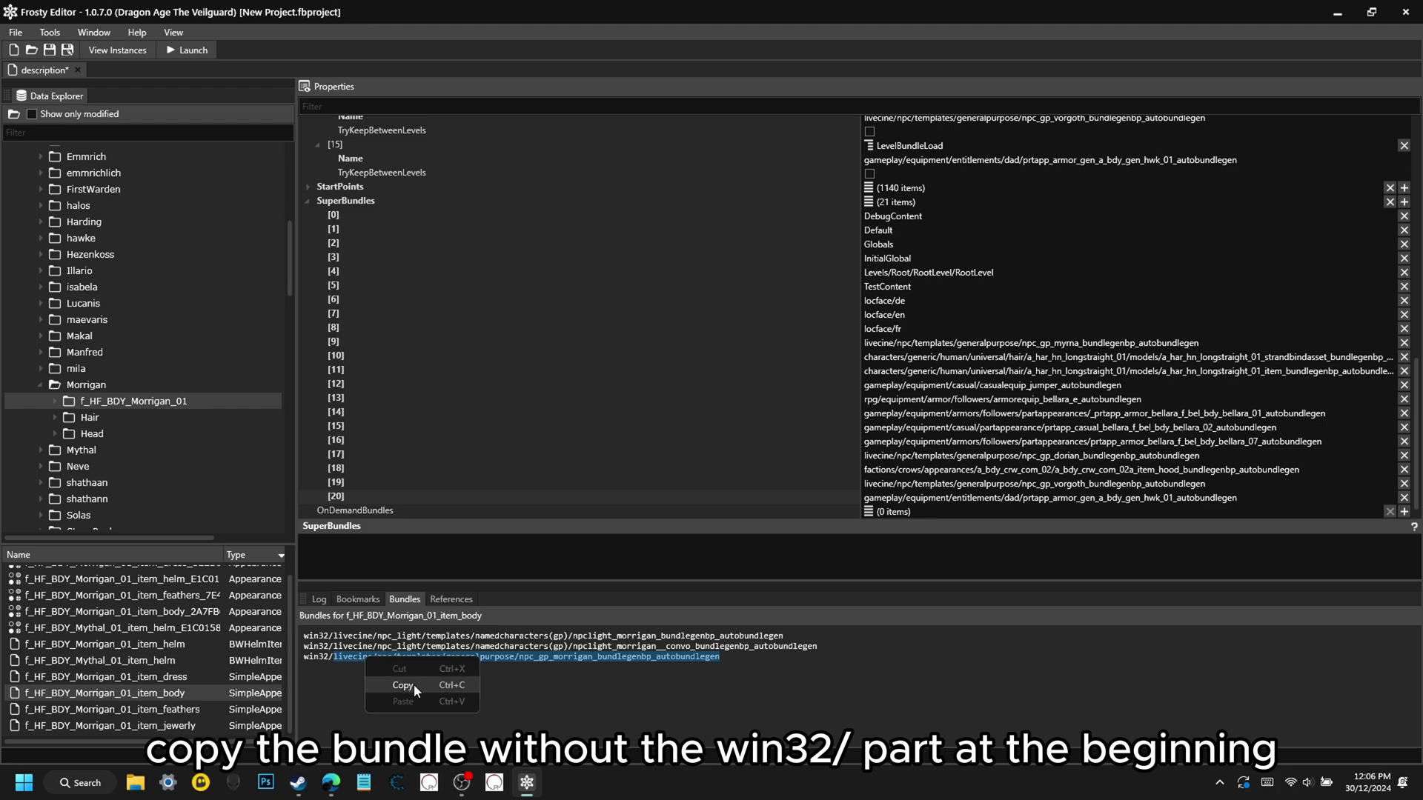
click(404, 685)
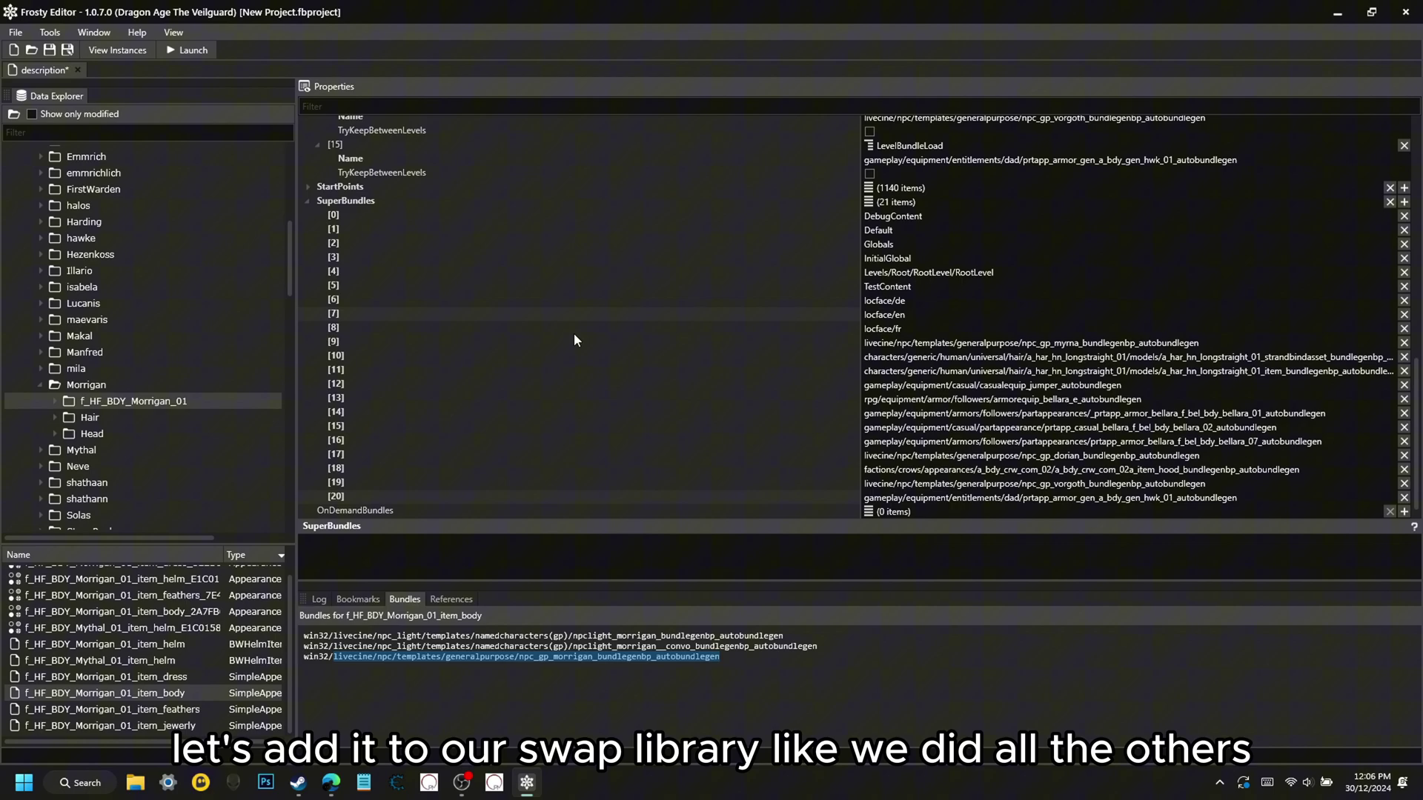
right_click(434, 146)
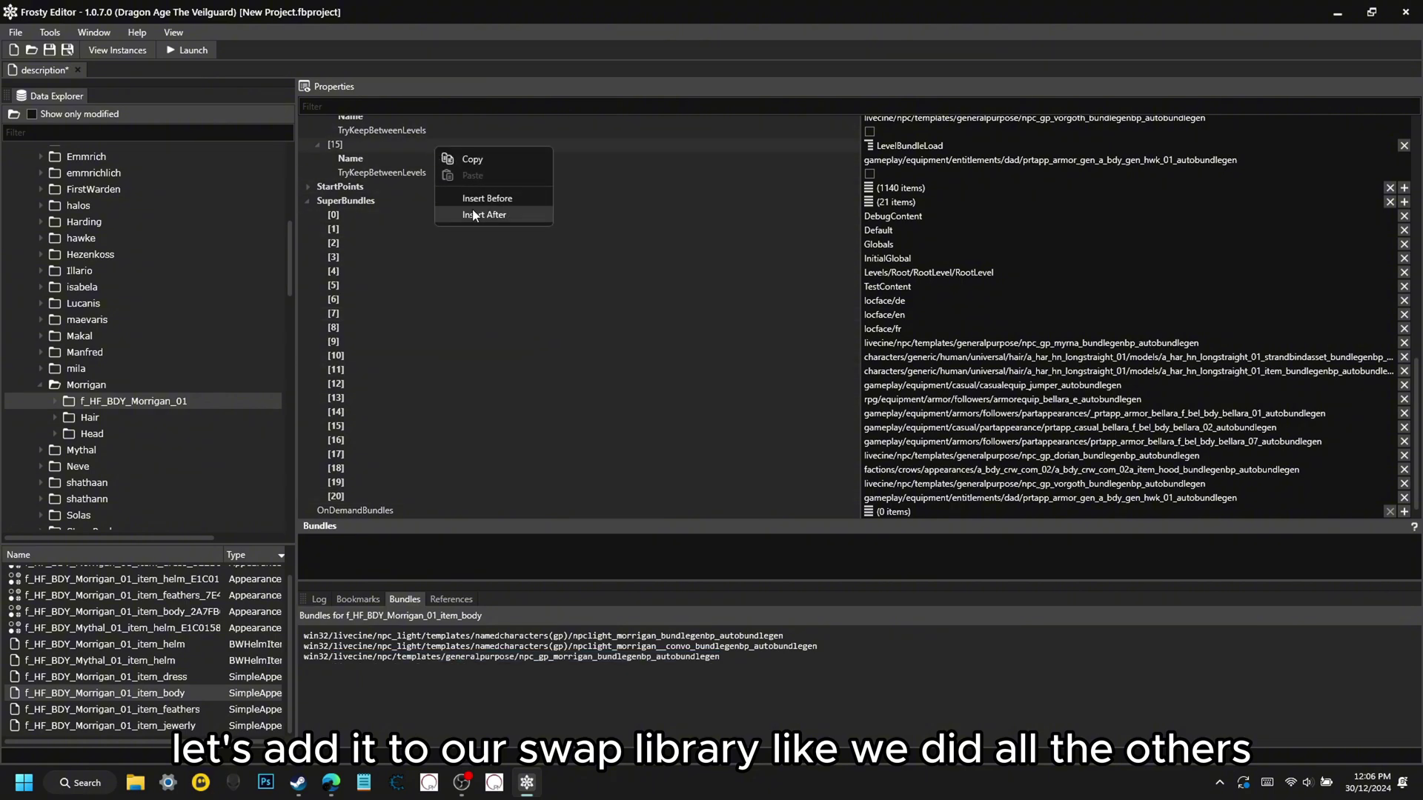
click(475, 216)
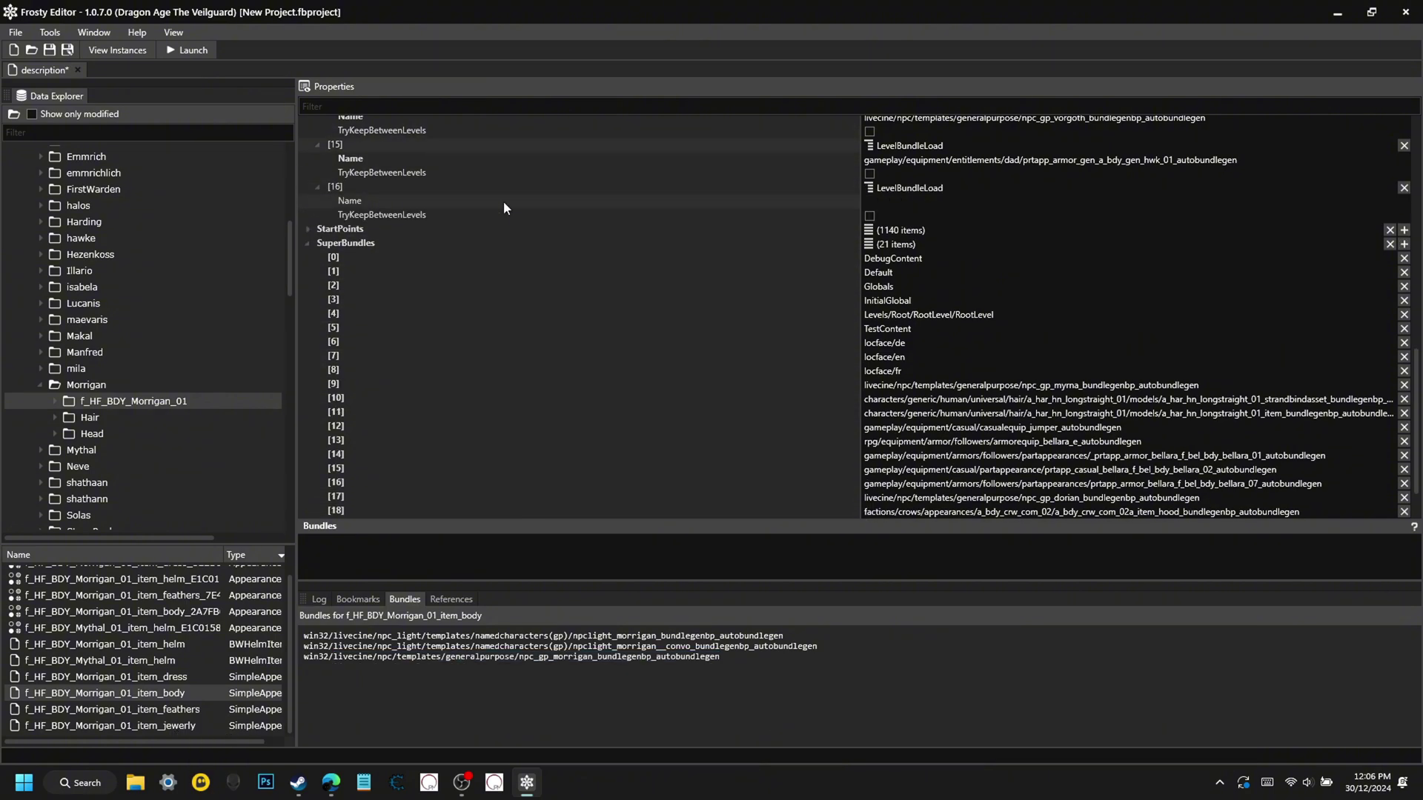
click(873, 201)
right_click(873, 202)
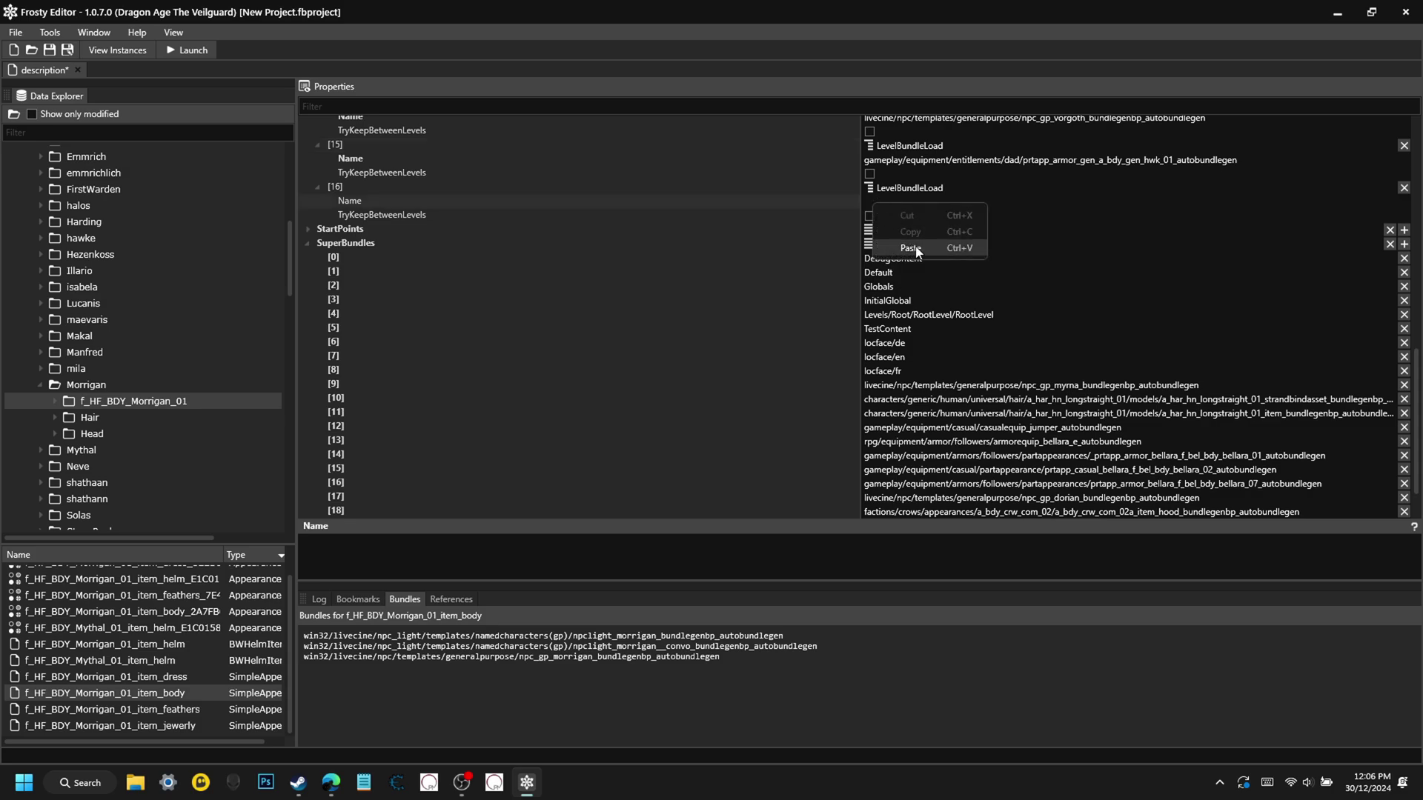
click(917, 252)
Insert SuperBundles entry [21] after [20] holding the Morrigan bundle path.
scroll(429, 474, down, 2)
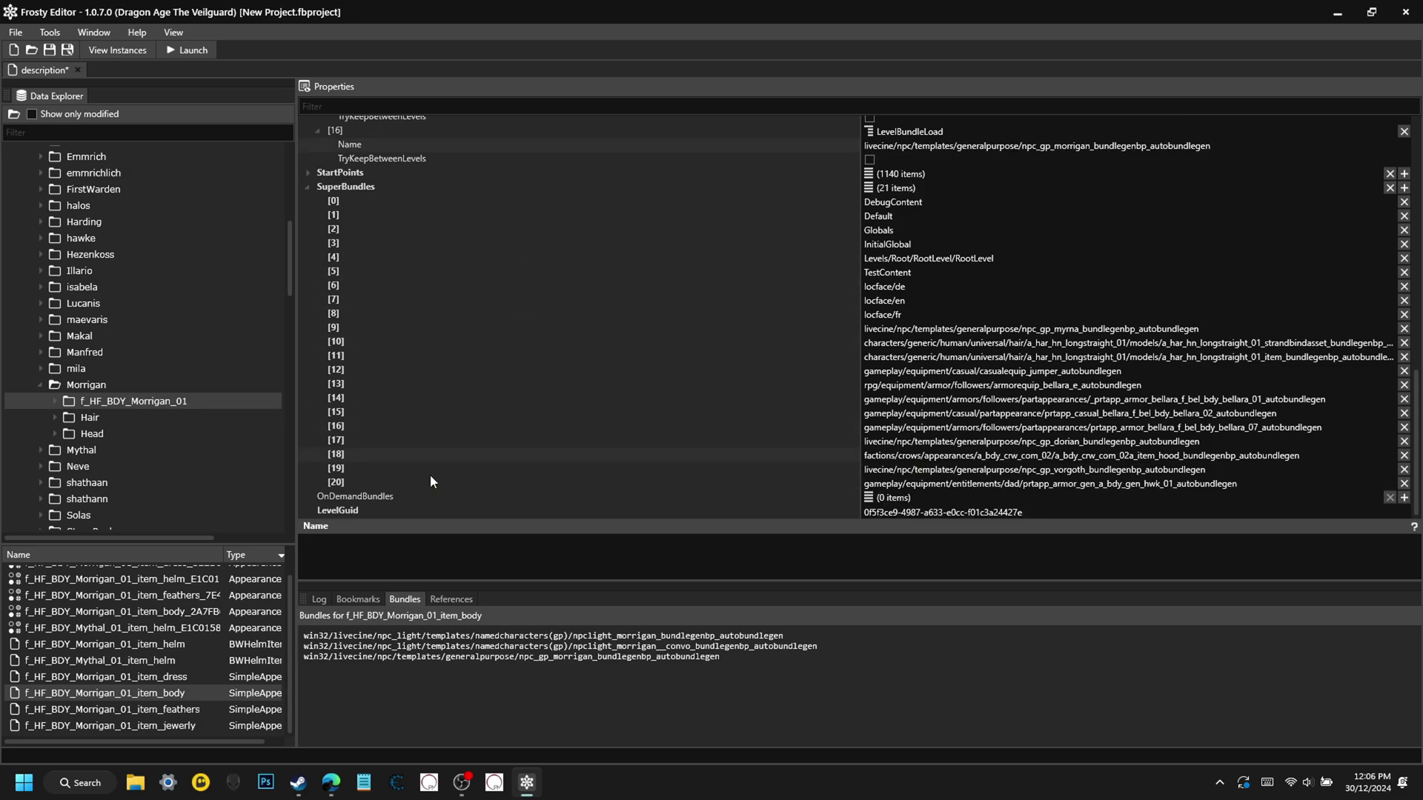
right_click(424, 481)
click(469, 548)
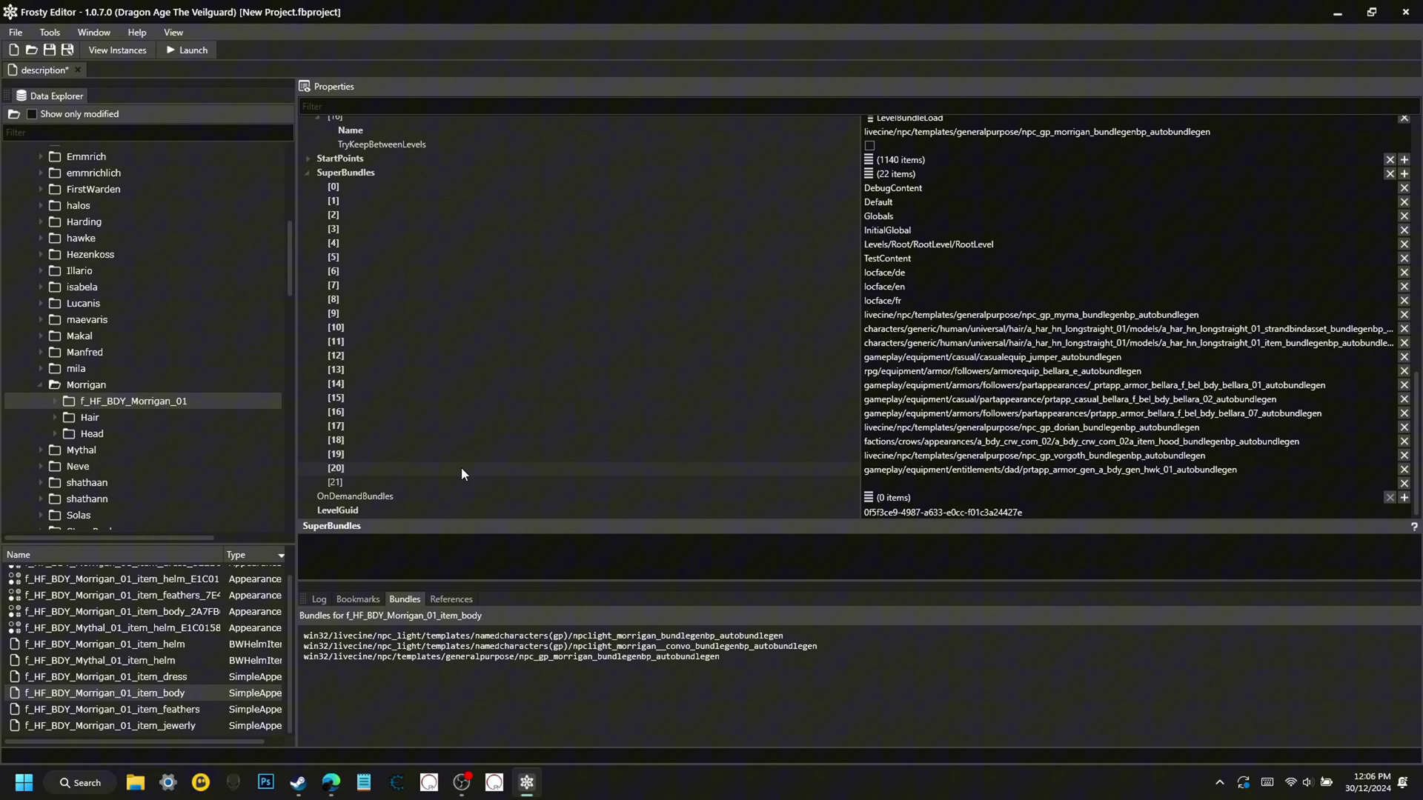
click(875, 483)
right_click(874, 484)
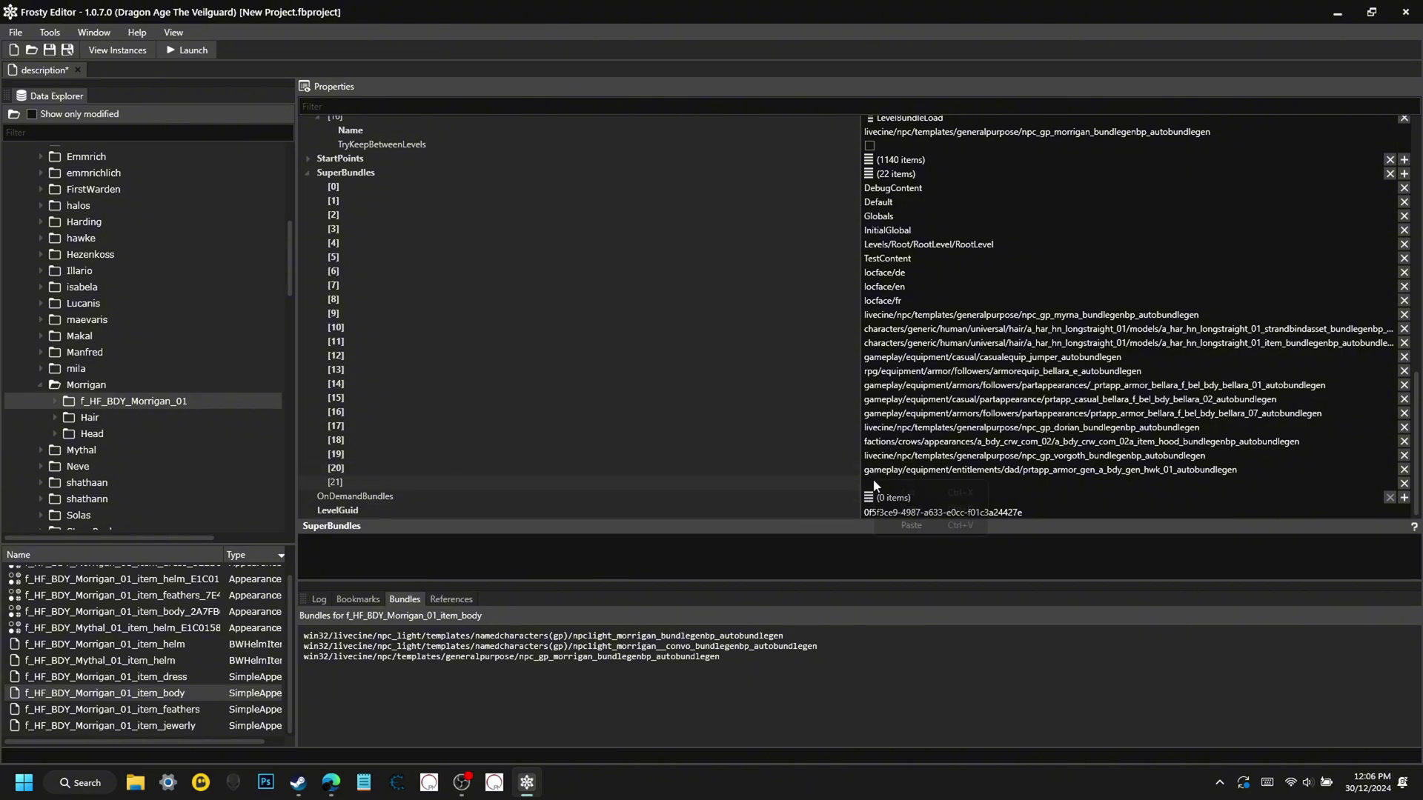
click(920, 521)
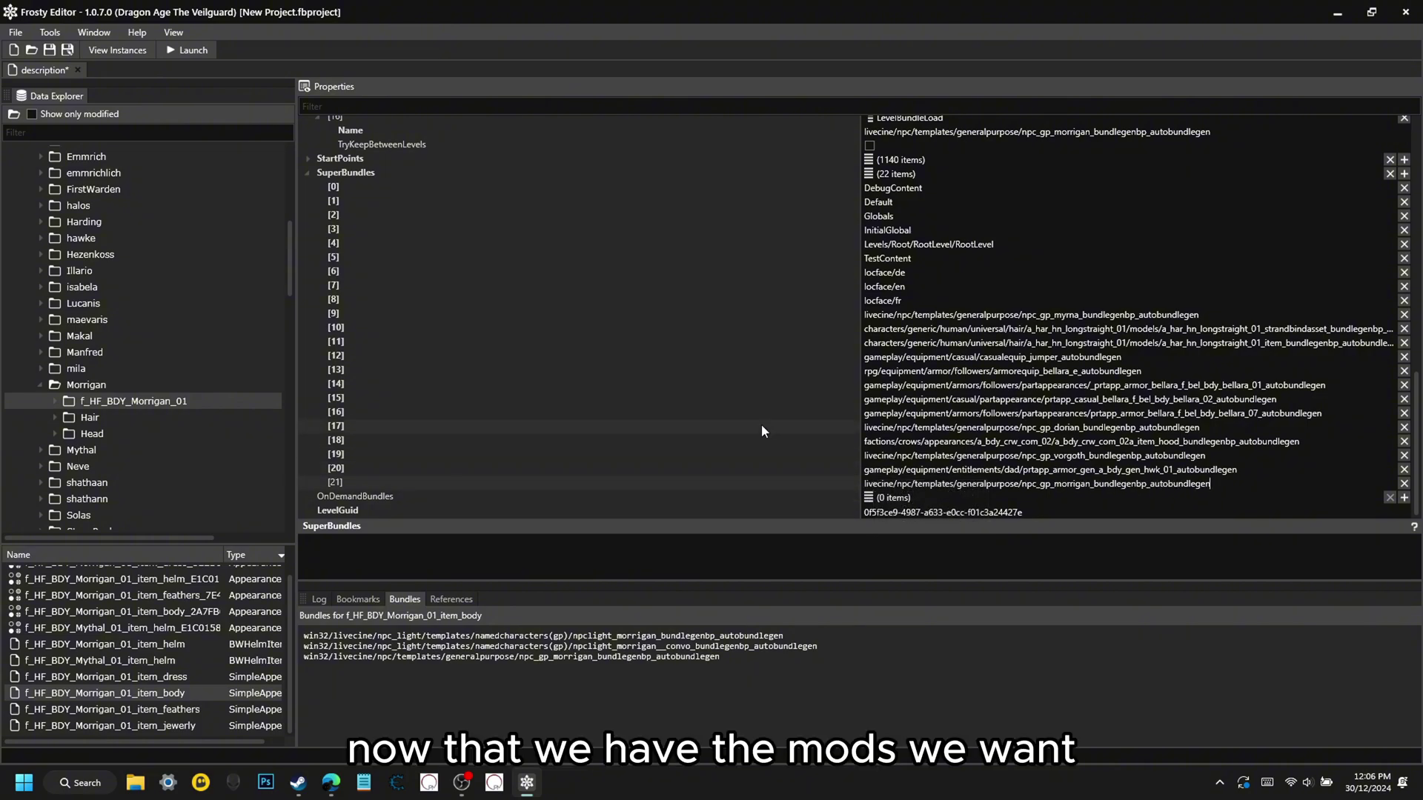
Export the mod 'Custom Swap Library', version 1.0.0, Gameplay category, with the author name filled in.
click(18, 33)
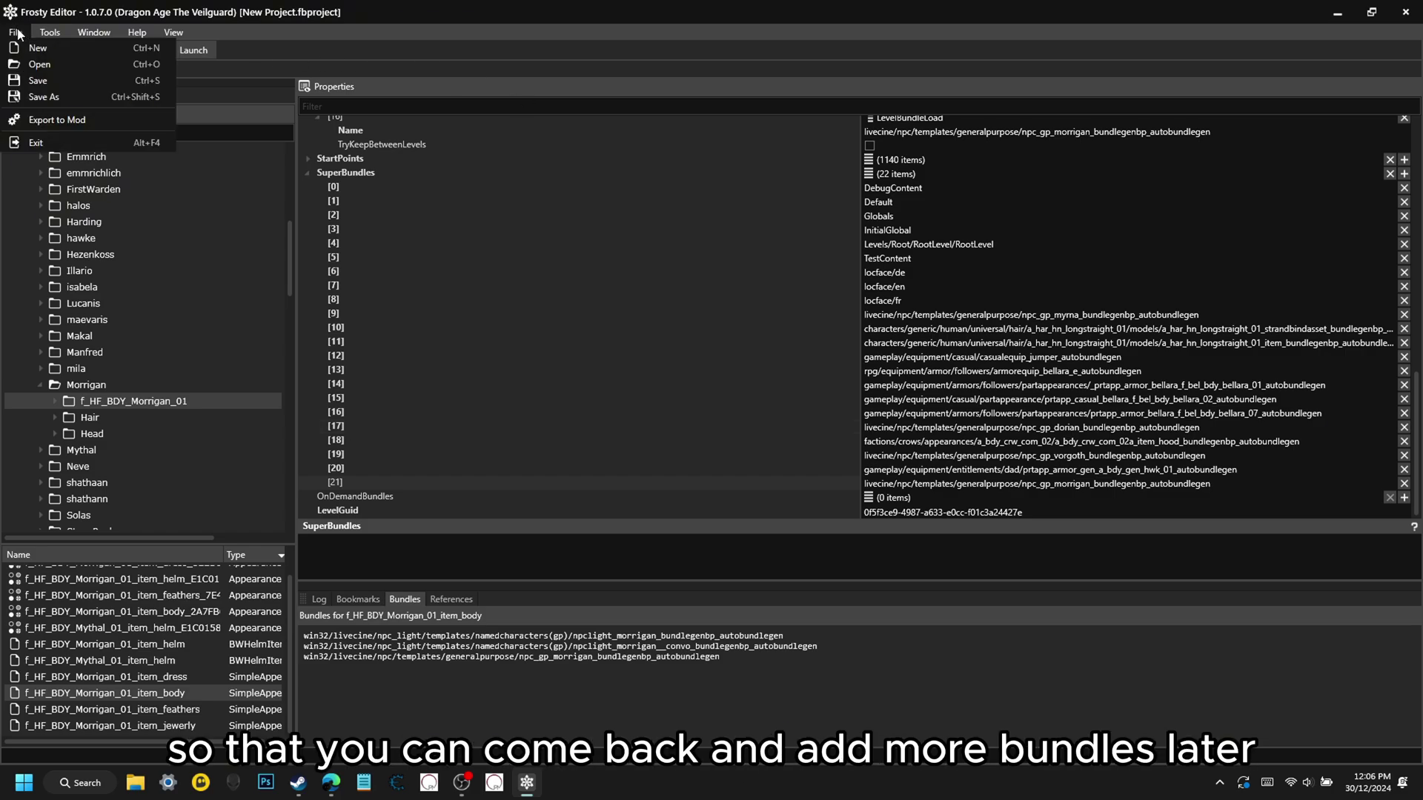
click(67, 119)
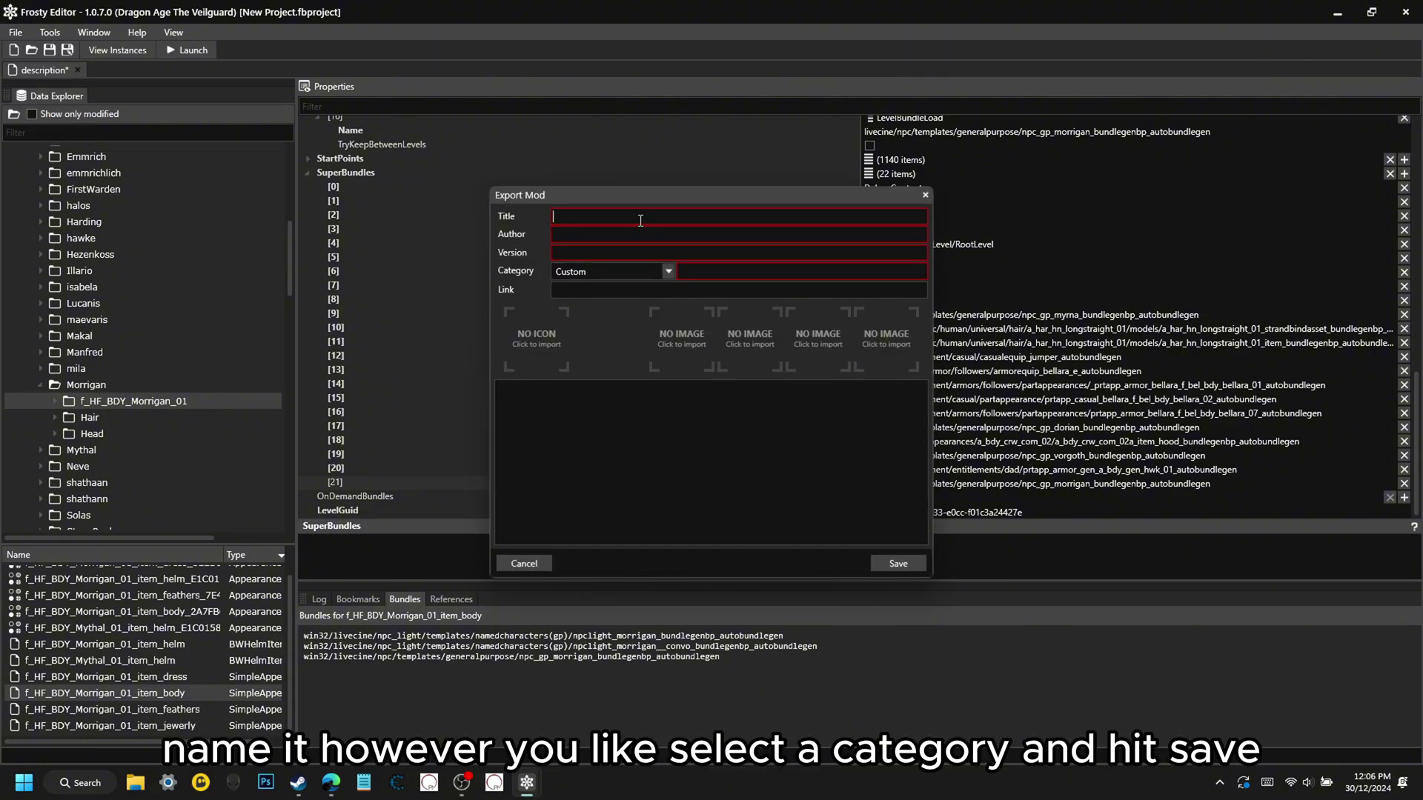
text(Custom Swap Library)
click(726, 237)
text(DarkUrgeDiaries)
key(Tab)
text(1.0.0)
click(668, 271)
click(624, 333)
click(900, 565)
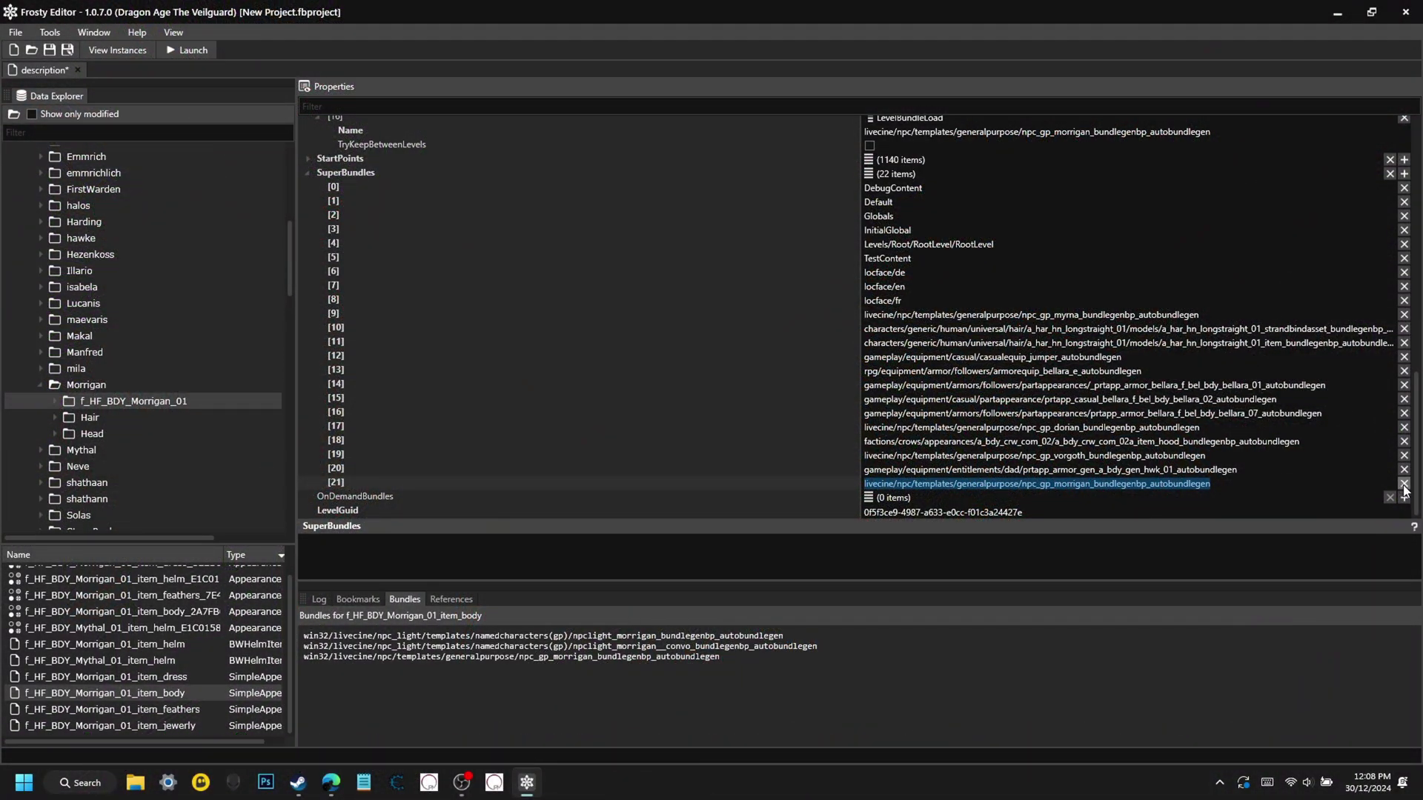
Remove the Morrigan bundle entries from the ends of SuperBundles ([21]) and Bundles ([16]).
click(1404, 484)
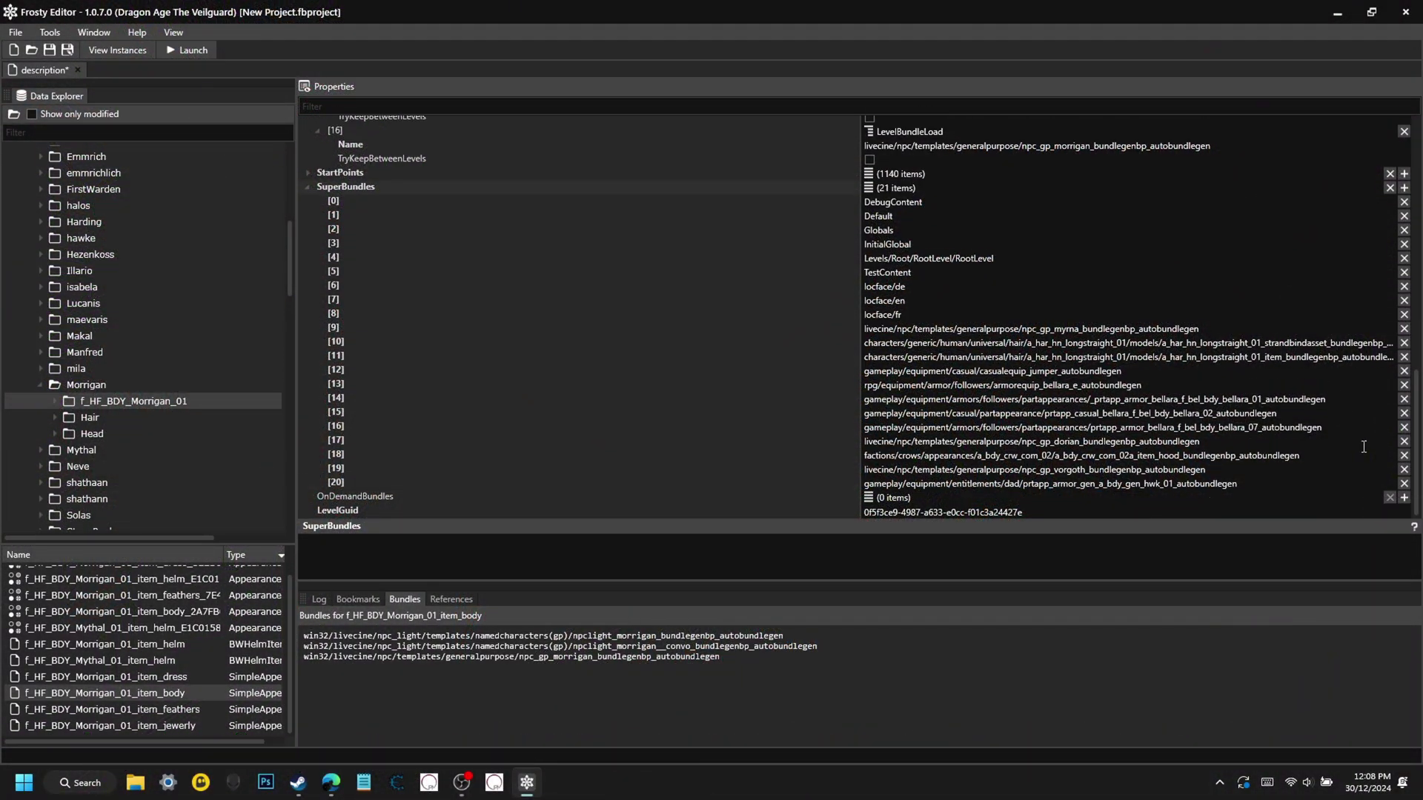
scroll(1147, 348, up, 3)
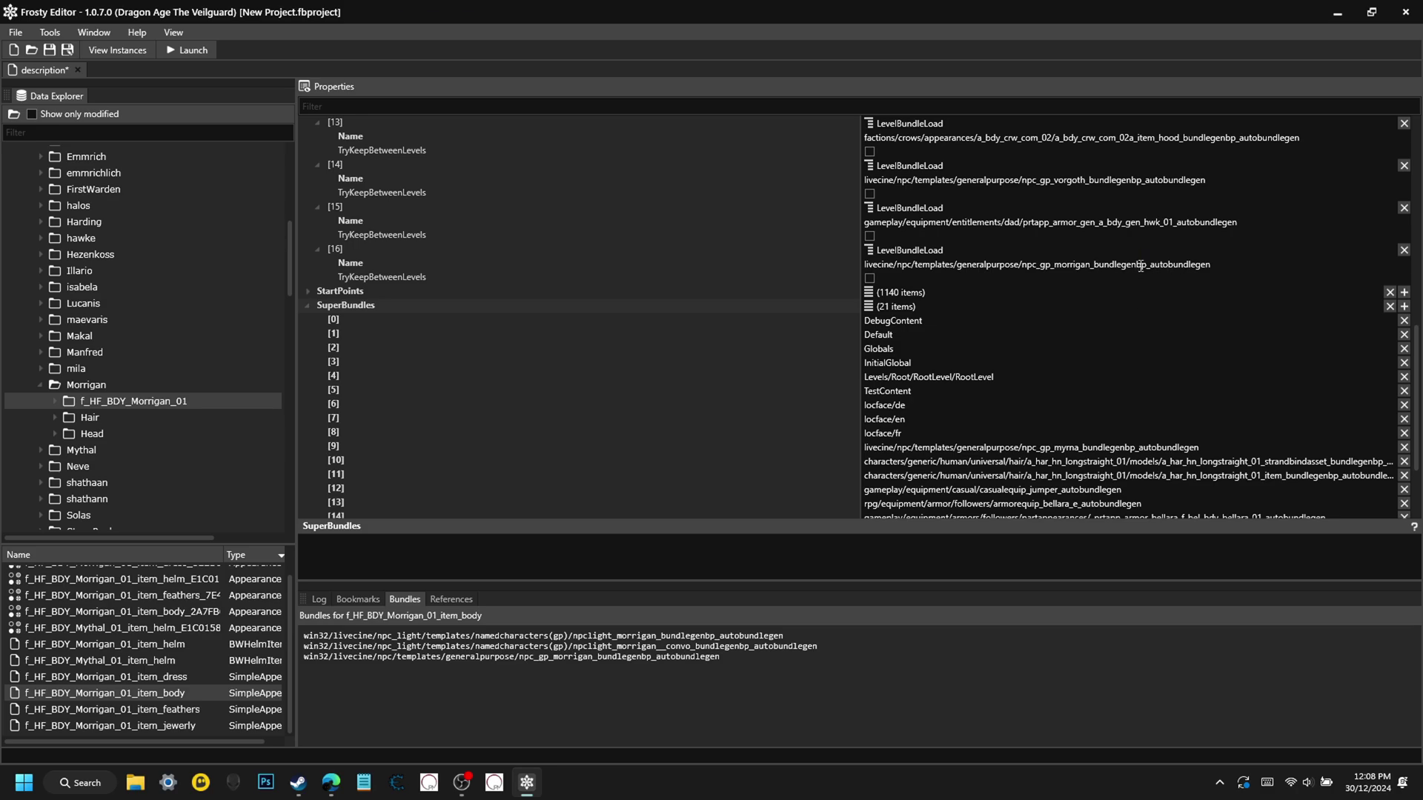
click(1404, 250)
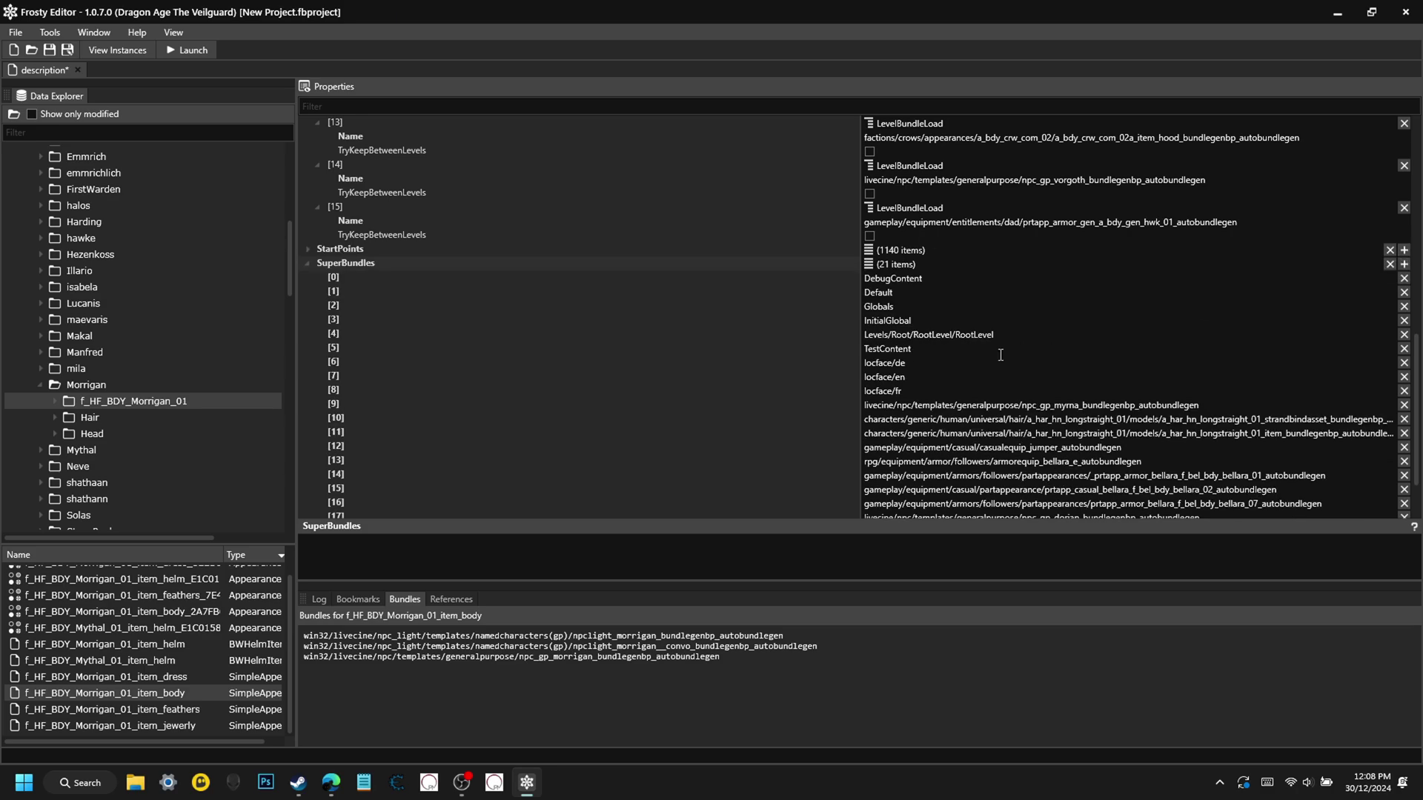
scroll(1001, 355, down, 2)
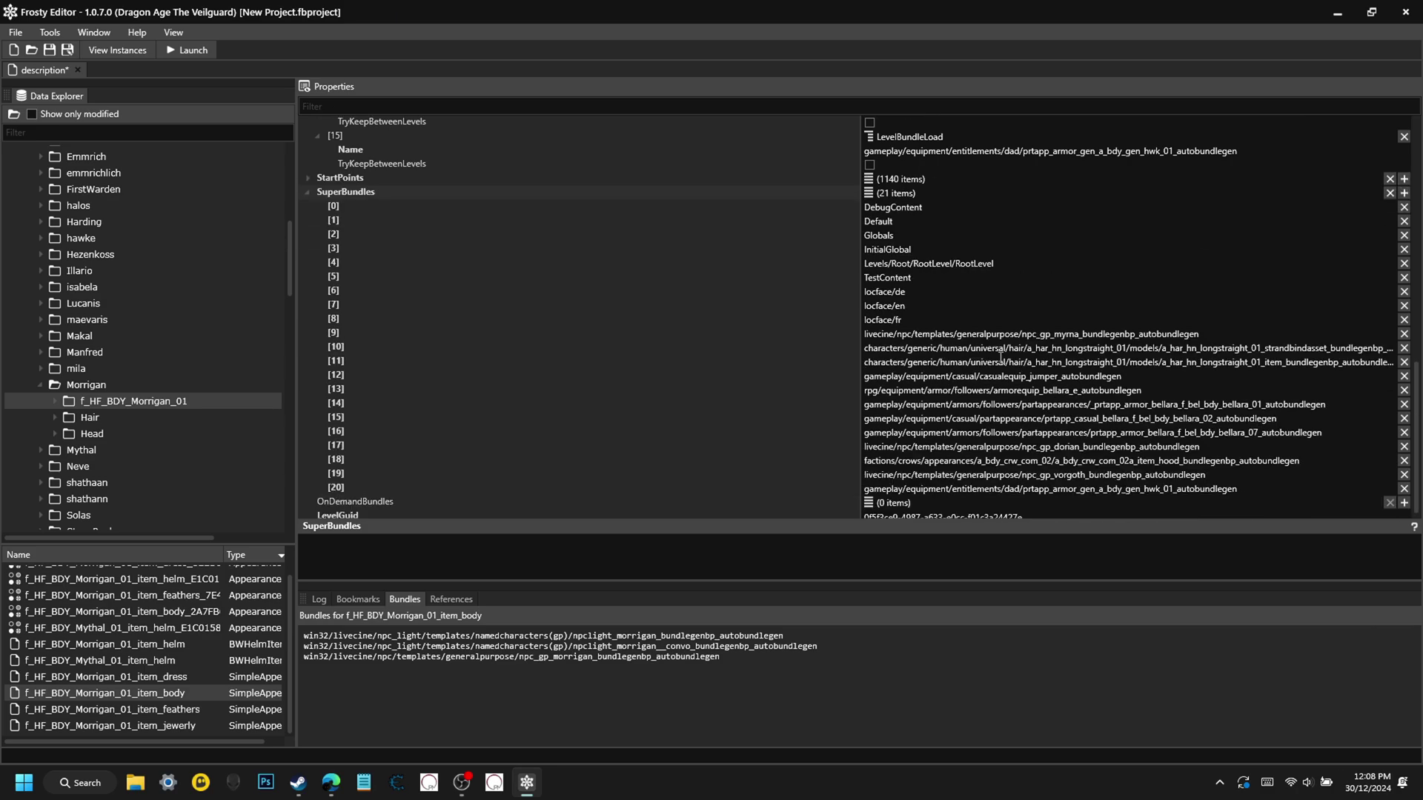
Insert a new SuperBundles entry [9] after [8] holding the Morrigan generalpurpose bundle path.
right_click(354, 319)
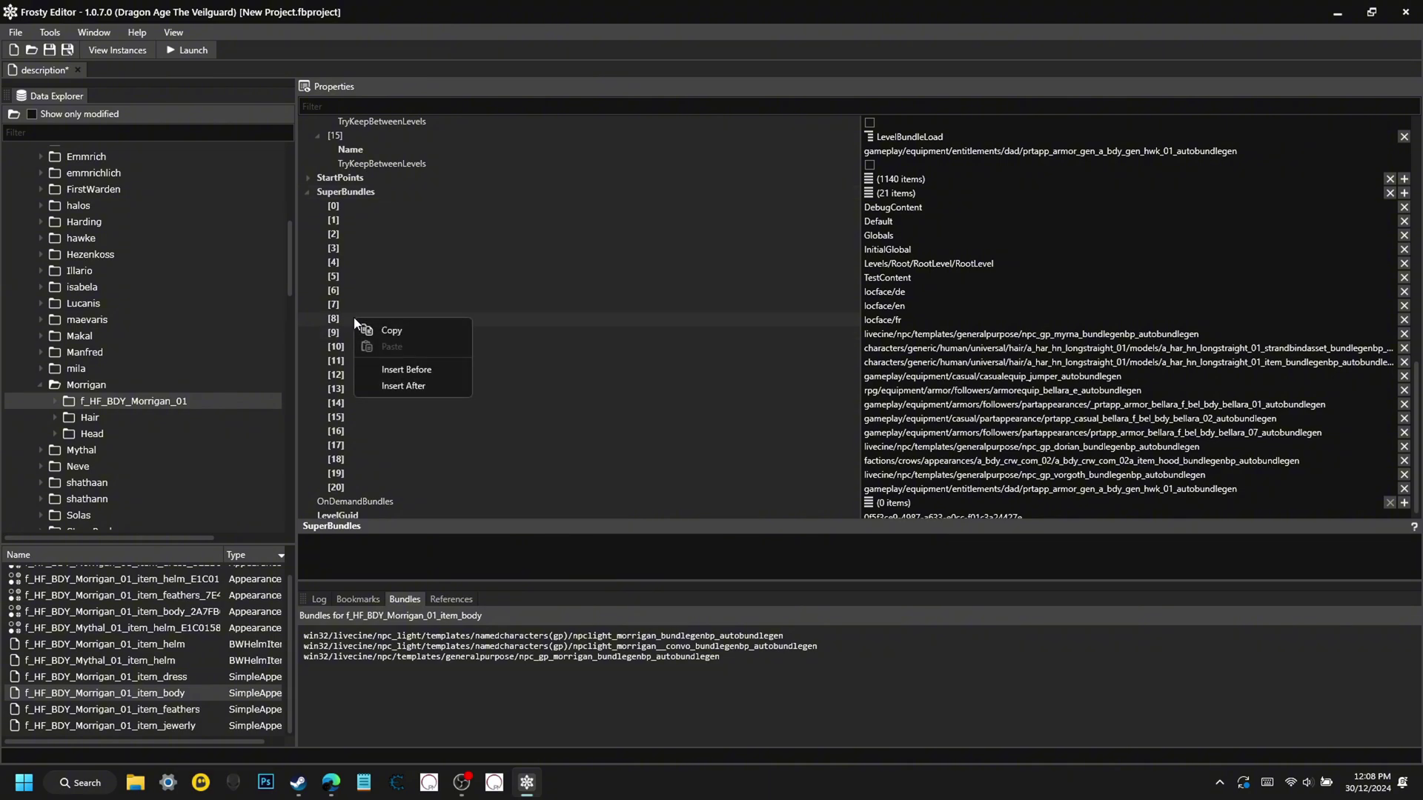
click(402, 386)
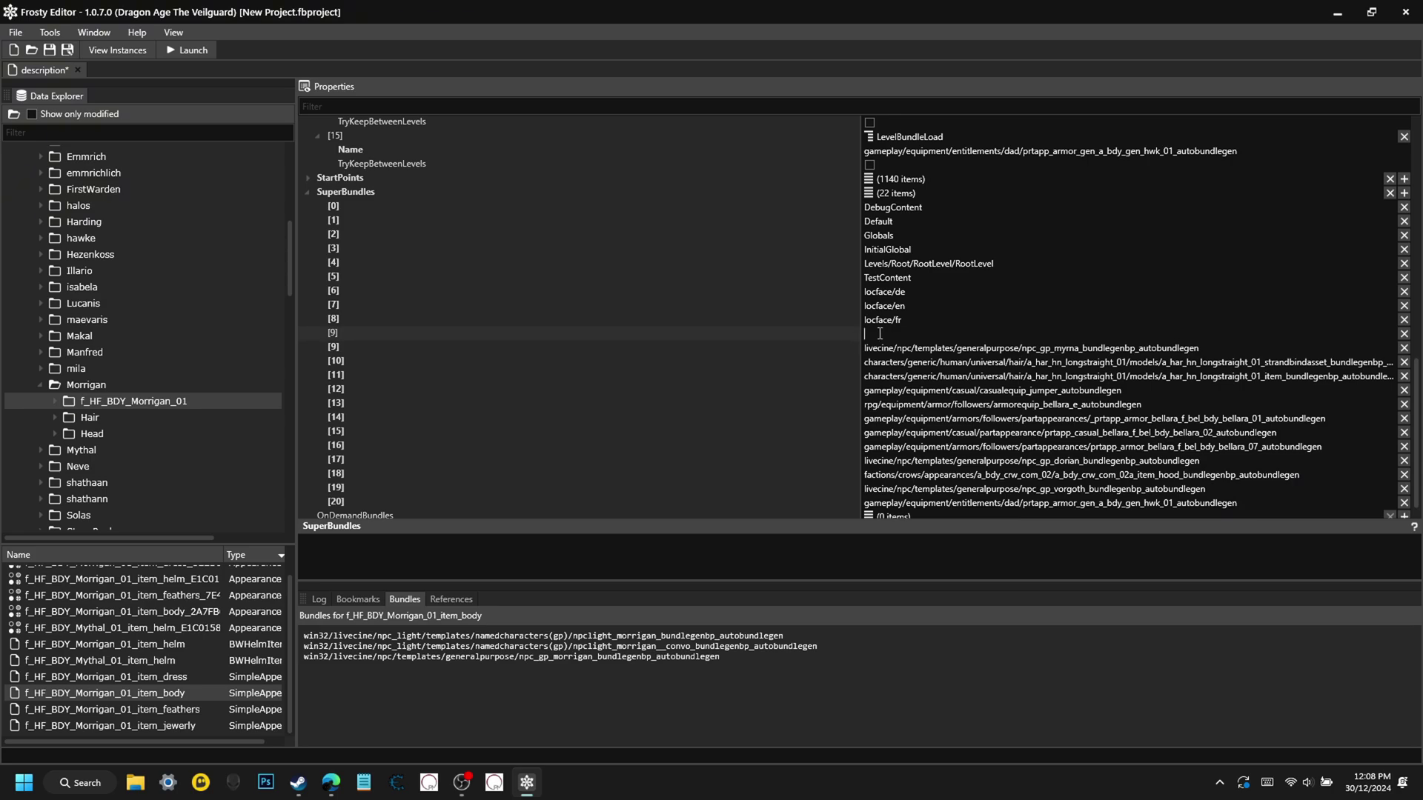
text(livecine/npc/templates/generalpurpose/npc_gp_morrigan_bundlegenbp_autobundlegen)
Insert a new Bundles entry [4] after [3] with the Morrigan bundle path as its Name.
scroll(776, 367, up, 3)
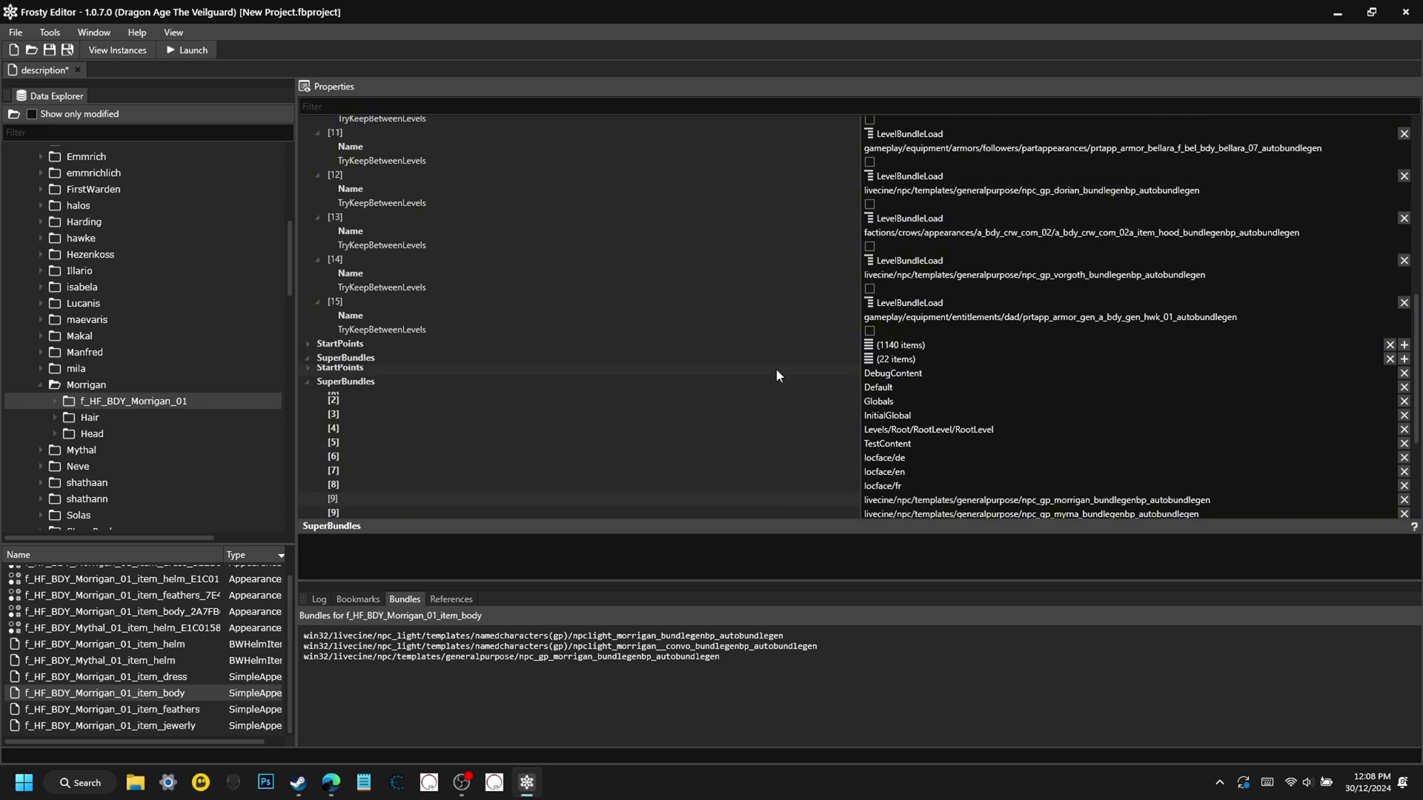
scroll(776, 370, up, 8)
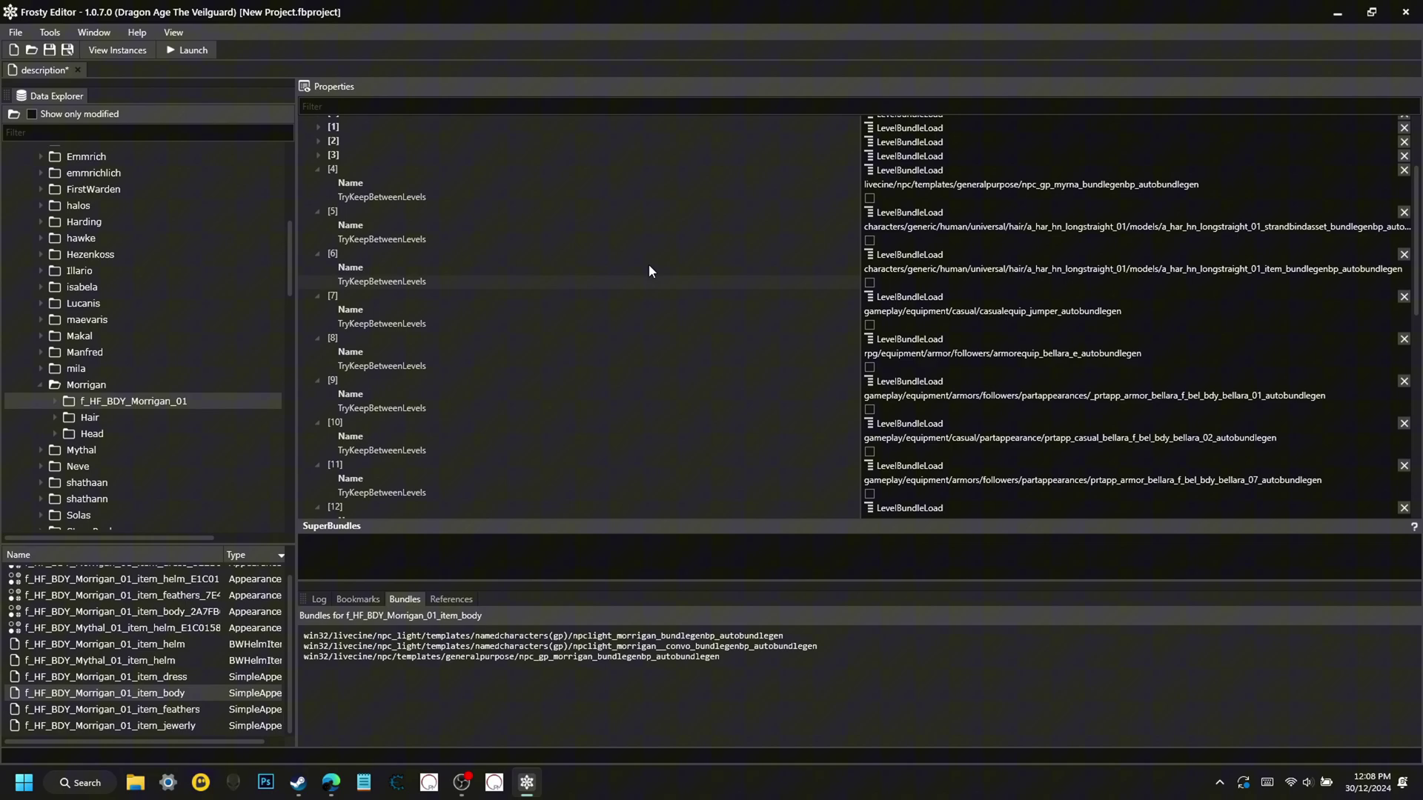
right_click(366, 156)
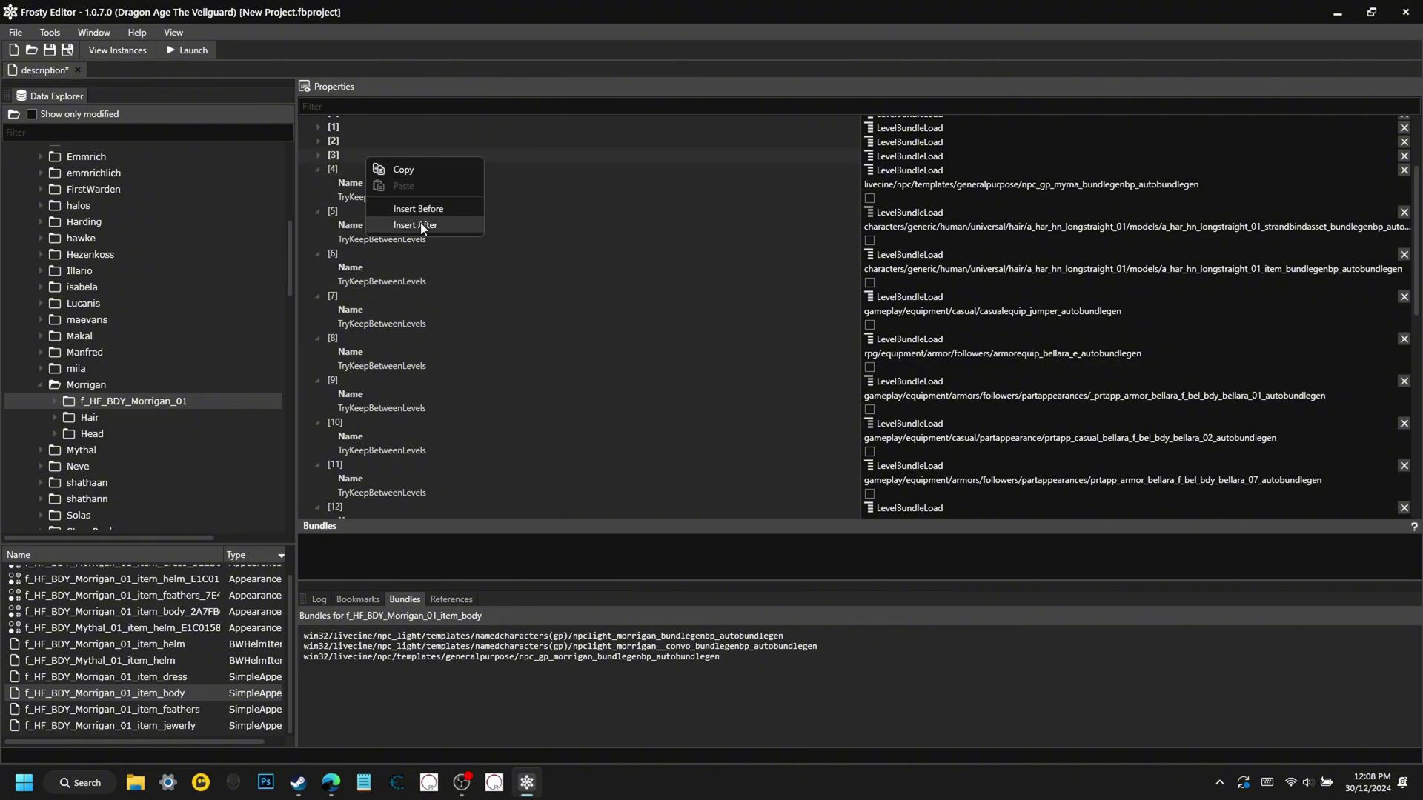
click(416, 226)
click(318, 169)
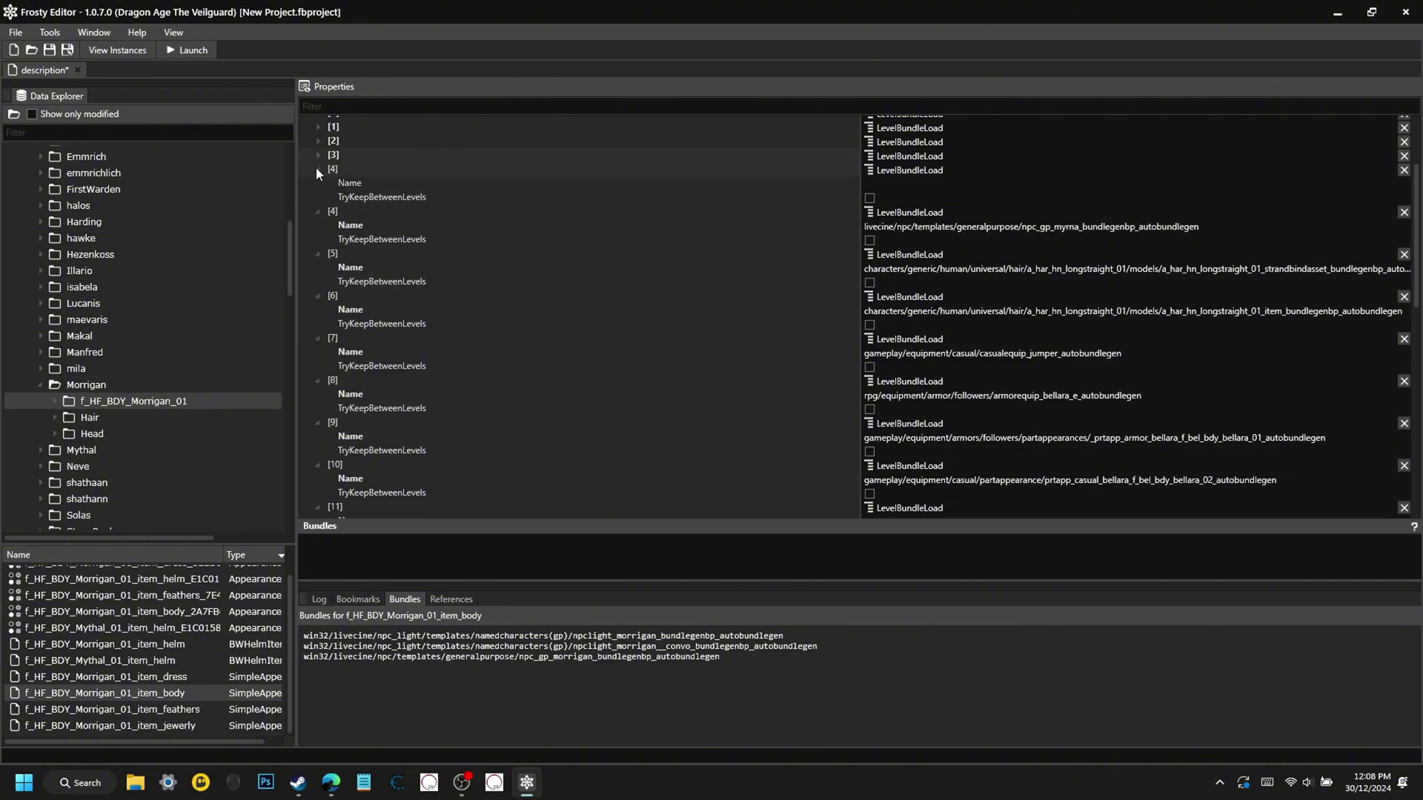
right_click(907, 187)
click(952, 232)
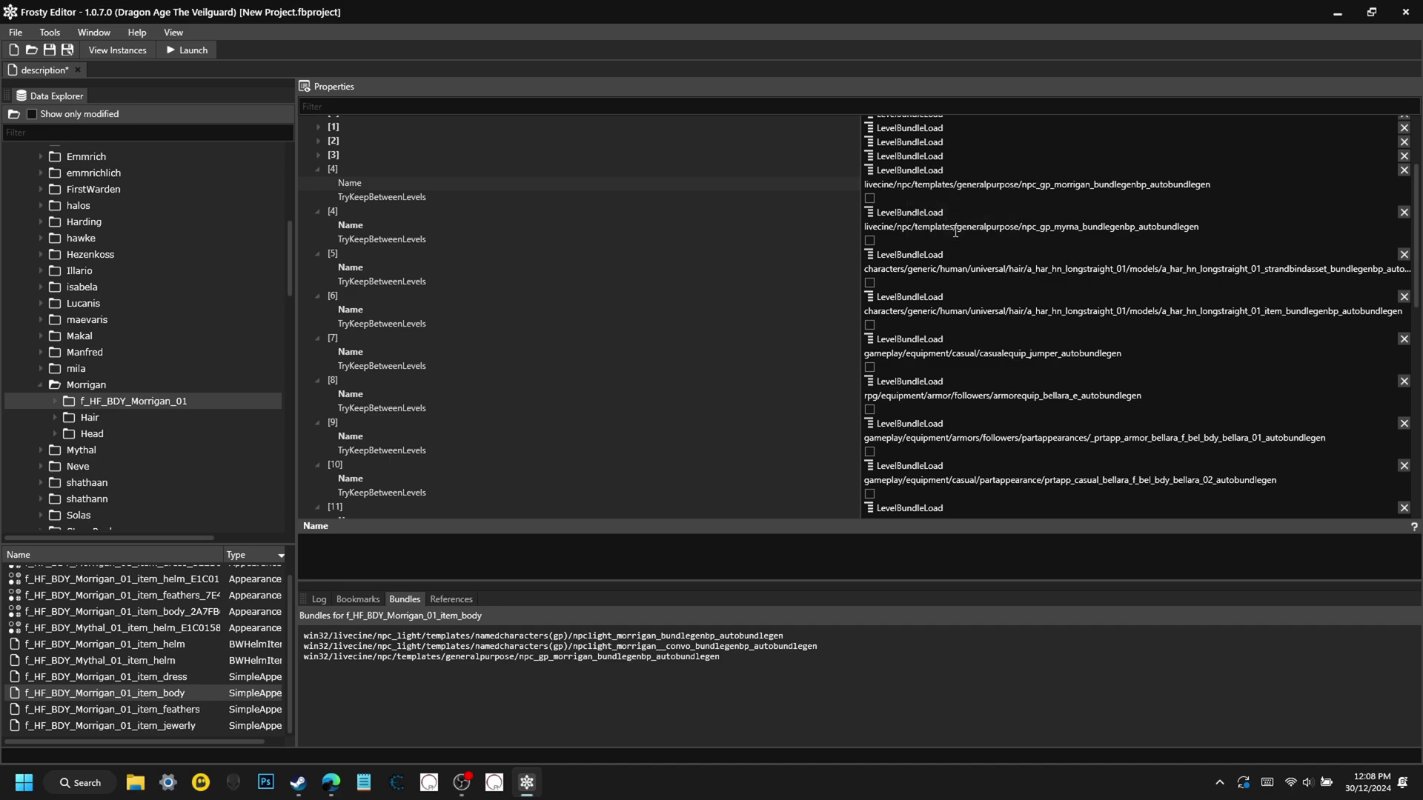